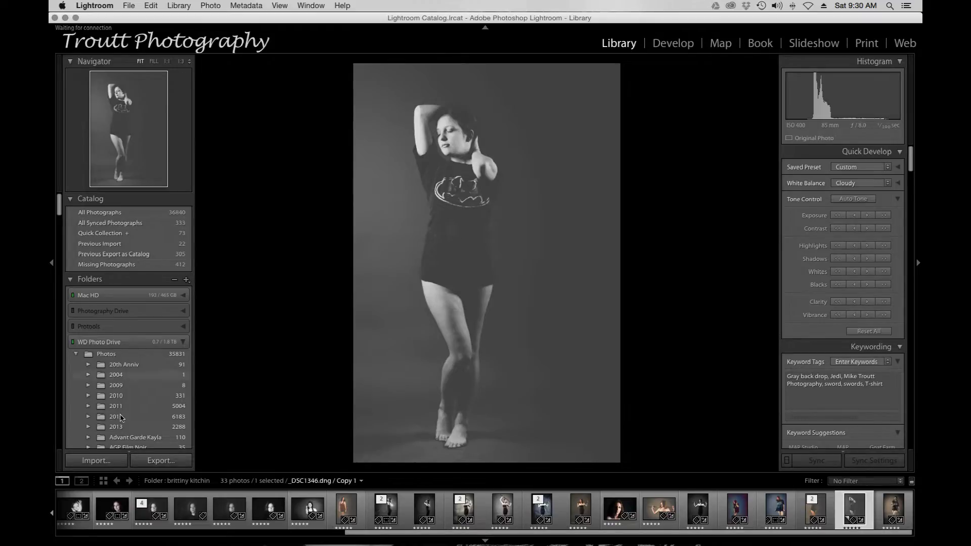
- Open the Avant Garde shoot folder and display the masked portrait _MDT0787.dng / Copy 2
scroll(136, 397, "down", 6)
scroll(137, 393, "down", 12)
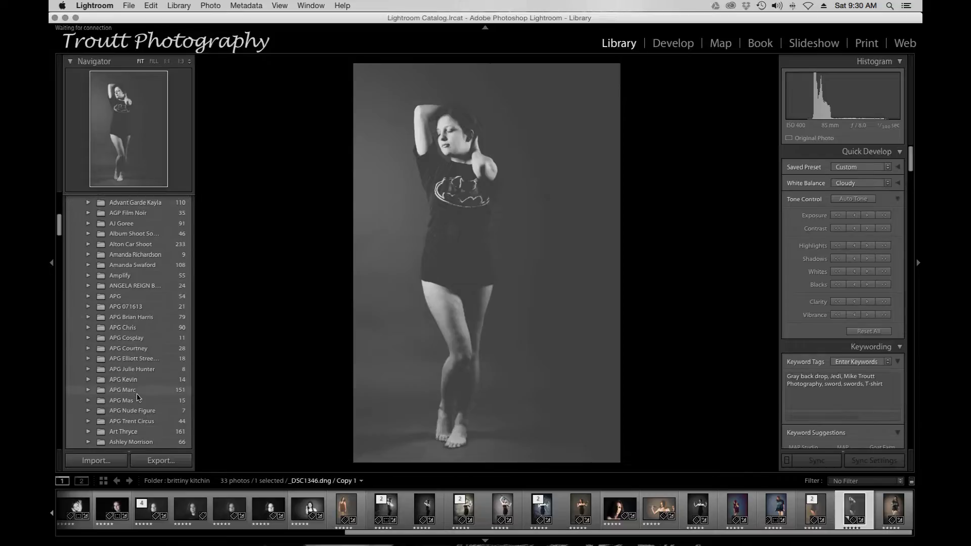
left_click(139, 375)
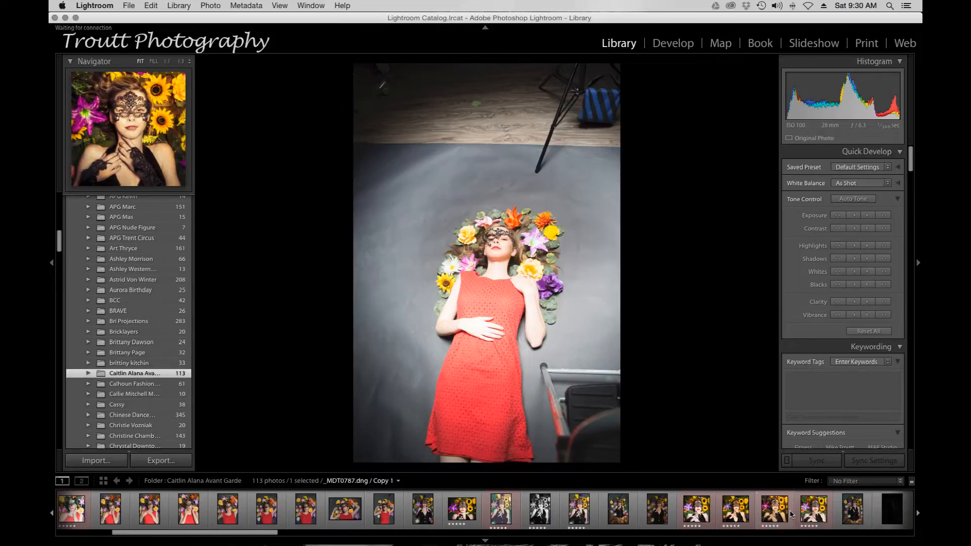
left_click(820, 510)
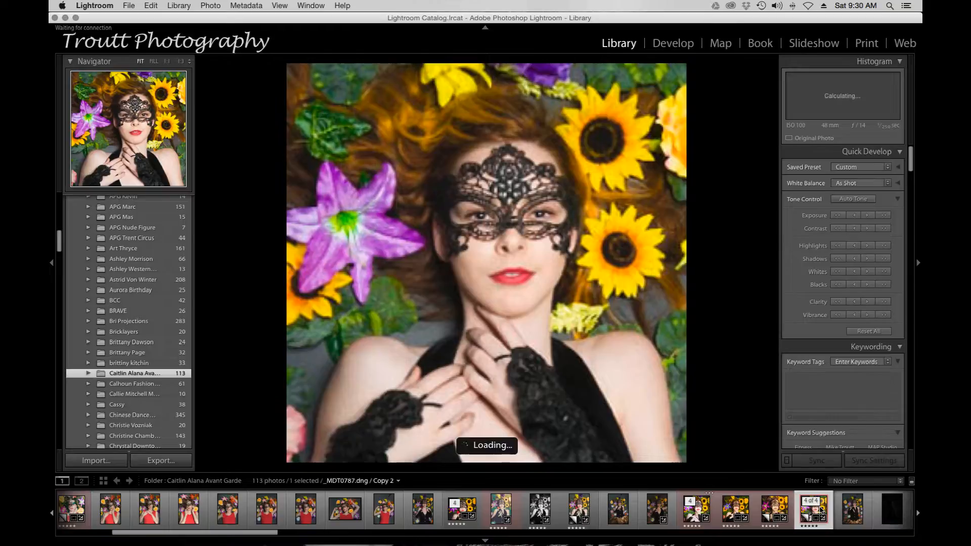
- Compare the other edited versions of the masked portrait and return to _MDT0787.dng / Copy 2
key("Left")
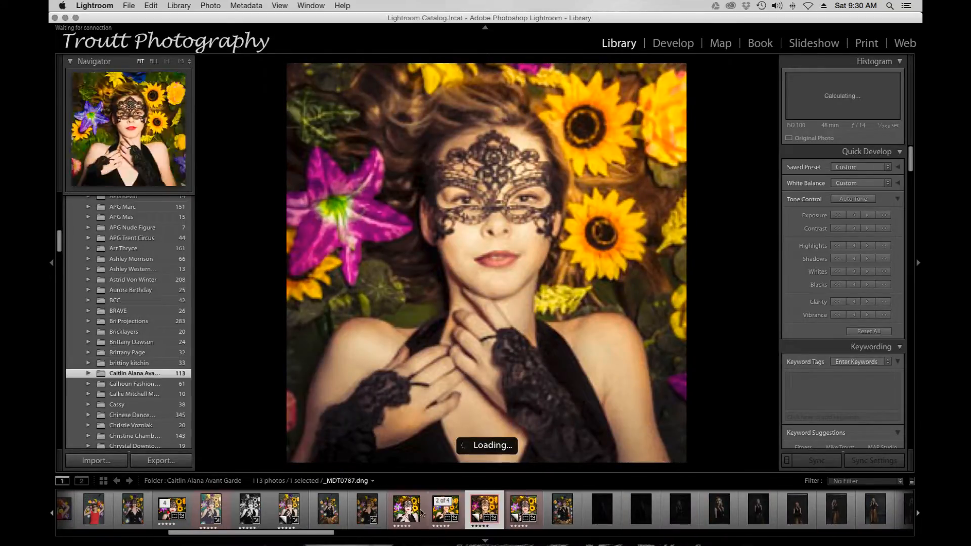
left_click(403, 515)
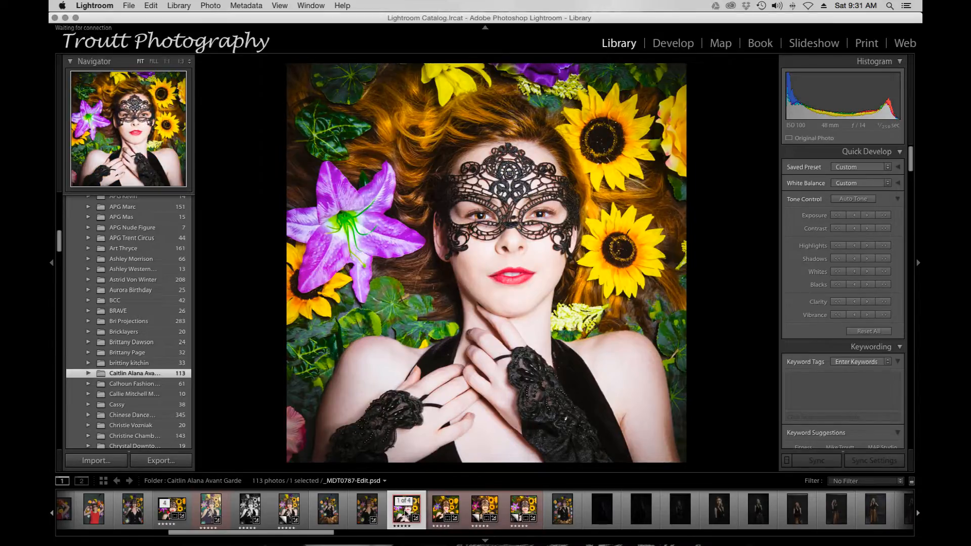
left_click(521, 513)
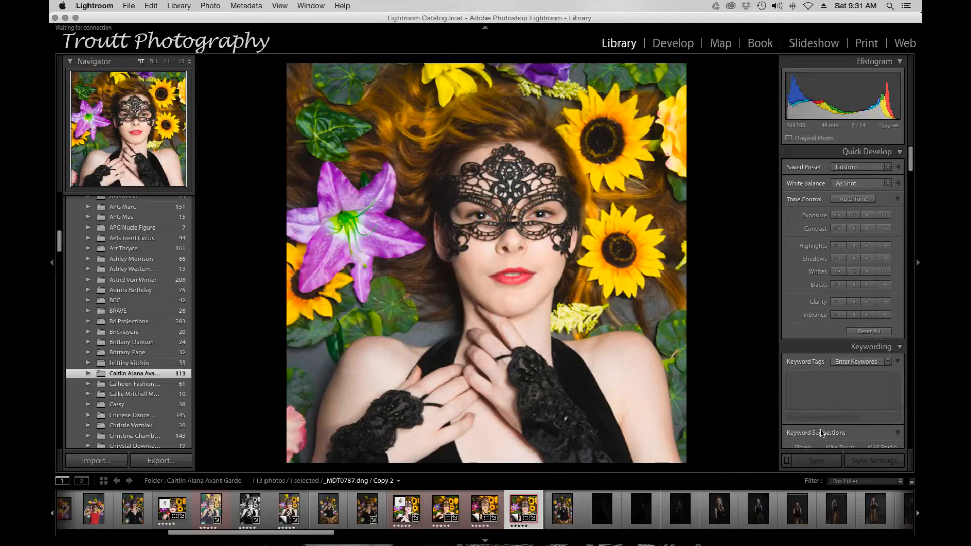
- Bring the masked portrait into the Develop module and reset all its adjustments
left_click(678, 44)
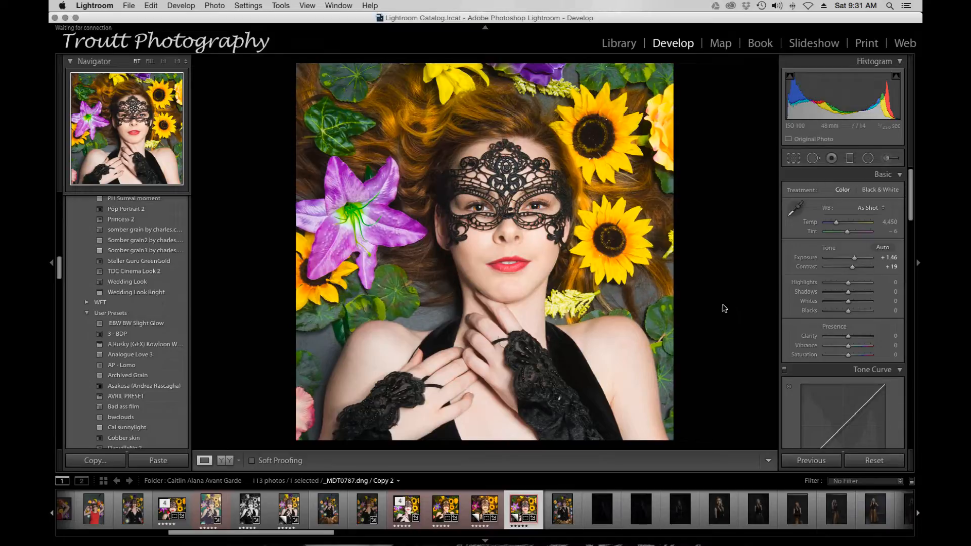
left_click(864, 463)
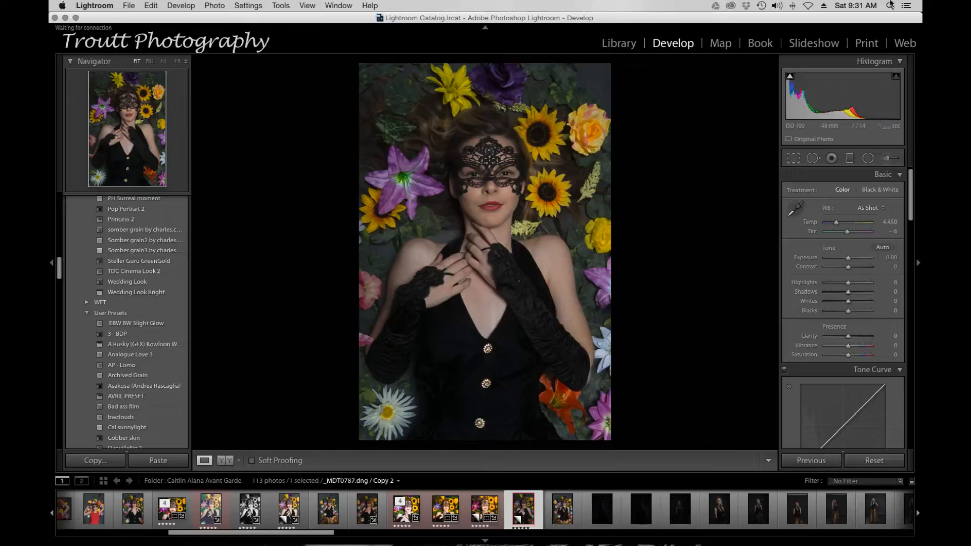
key("i")
key("i")
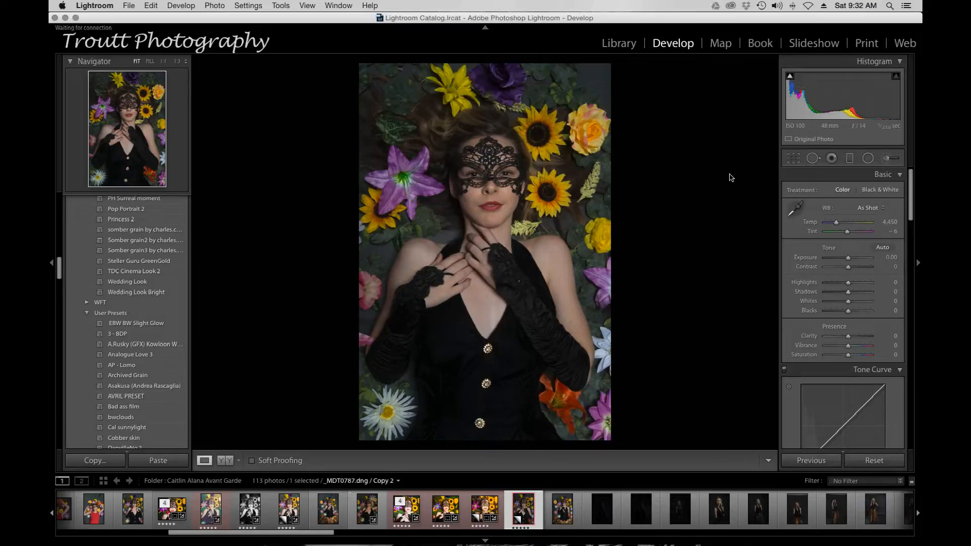
left_click(799, 164)
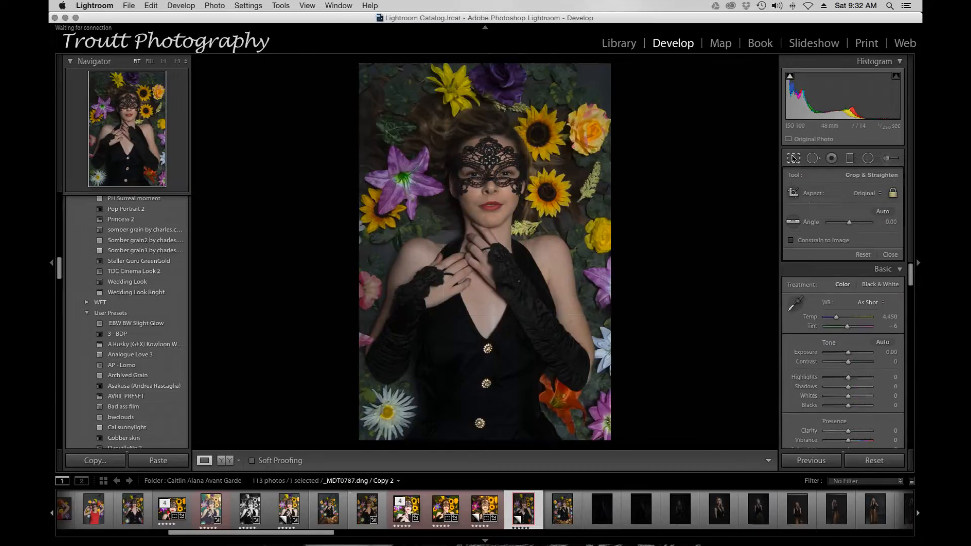
left_click(793, 158)
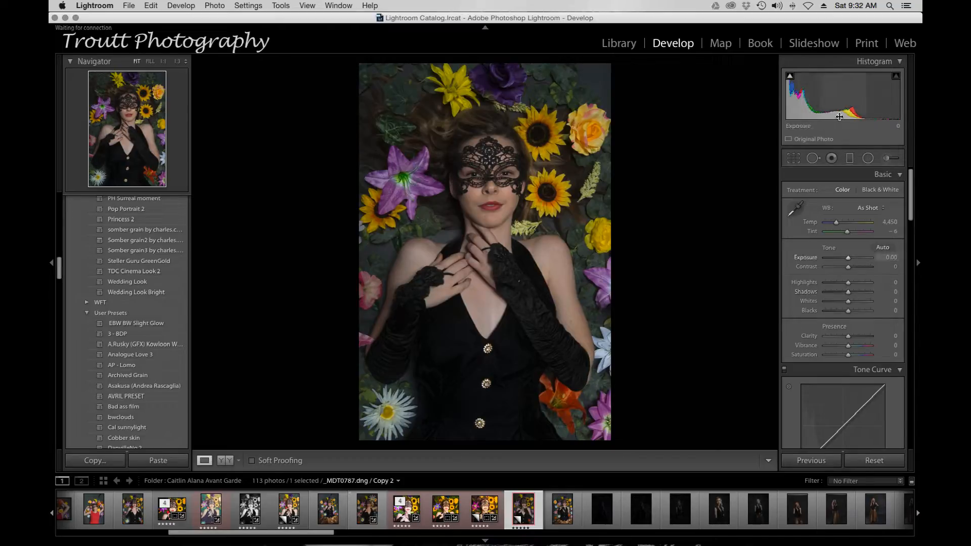
left_click_drag(844, 117, 859, 117)
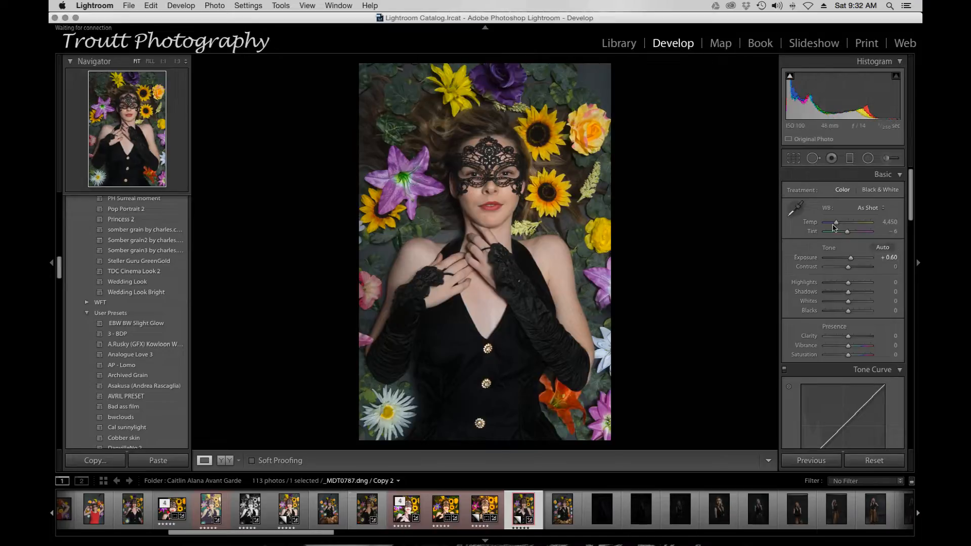
left_click_drag(853, 262, 849, 263)
double_click(812, 262)
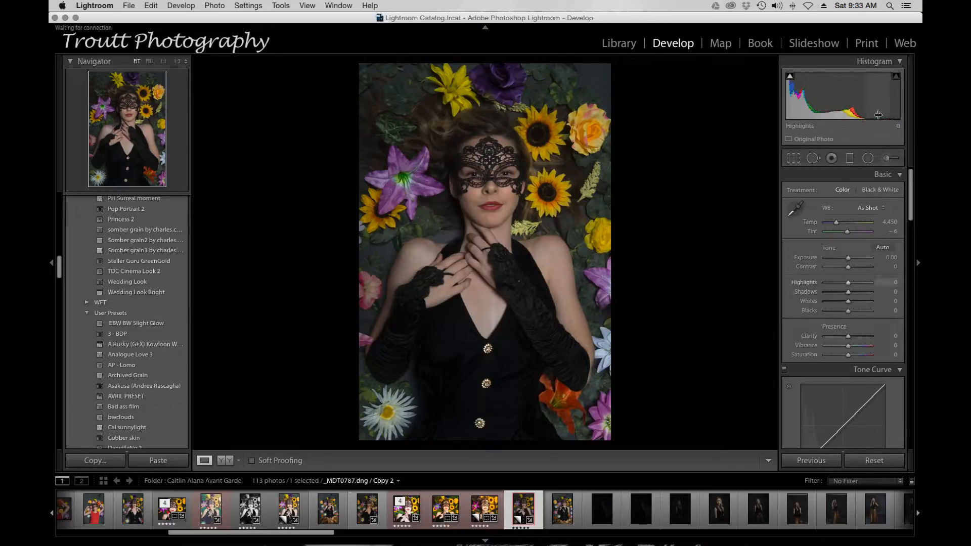
- Adjust the tone through the histogram to Exposure +1.38, Highlights +6, Shadows +11 and Blacks +27
left_click_drag(848, 111, 889, 112)
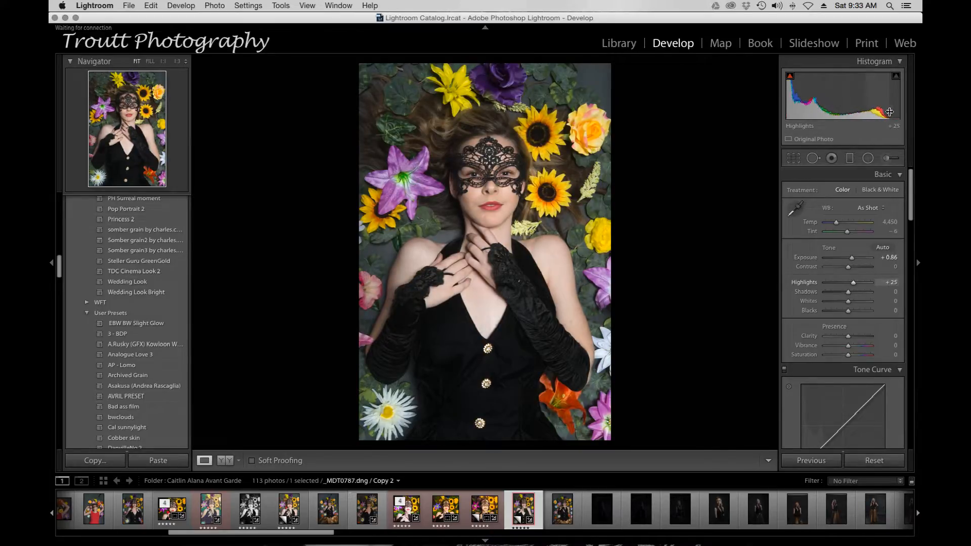
left_click_drag(803, 112, 812, 91)
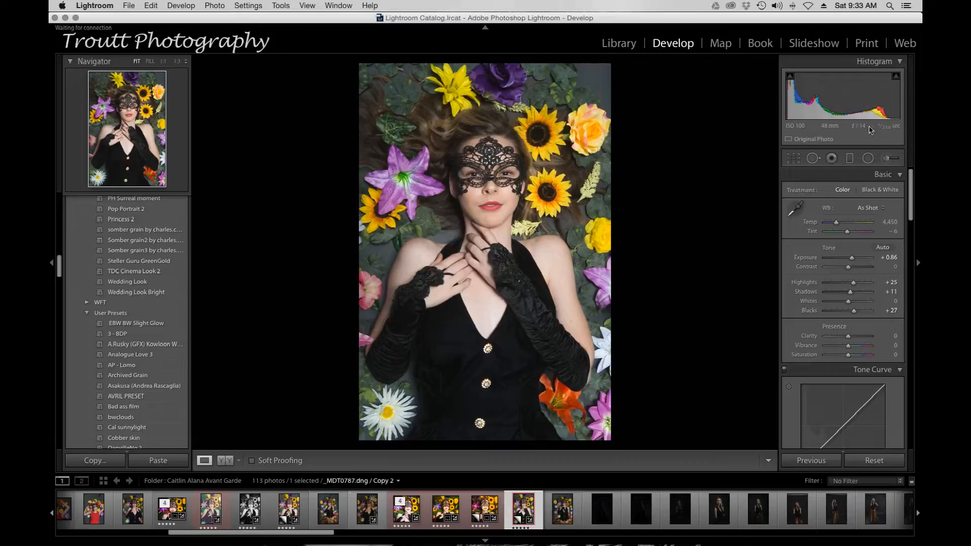
left_click_drag(840, 114, 854, 112)
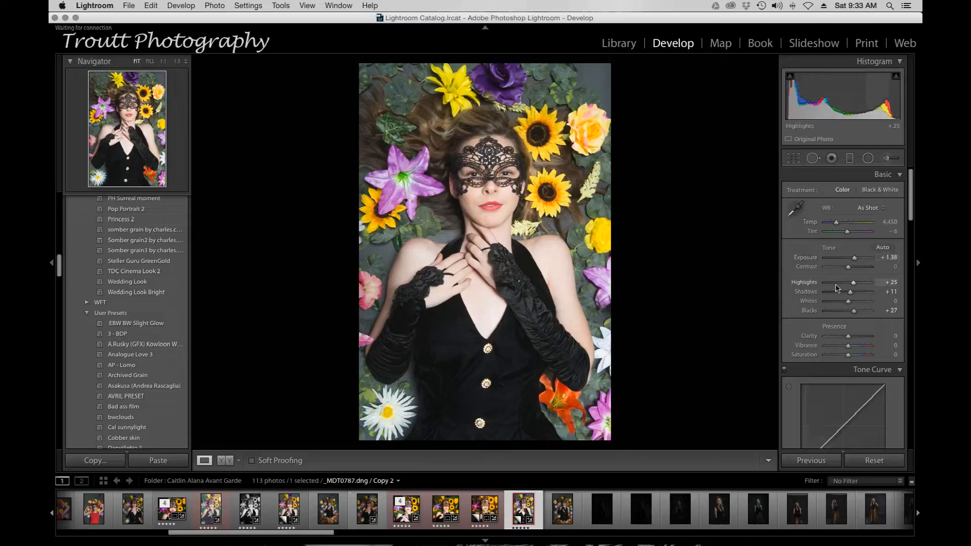
left_click_drag(887, 107, 874, 107)
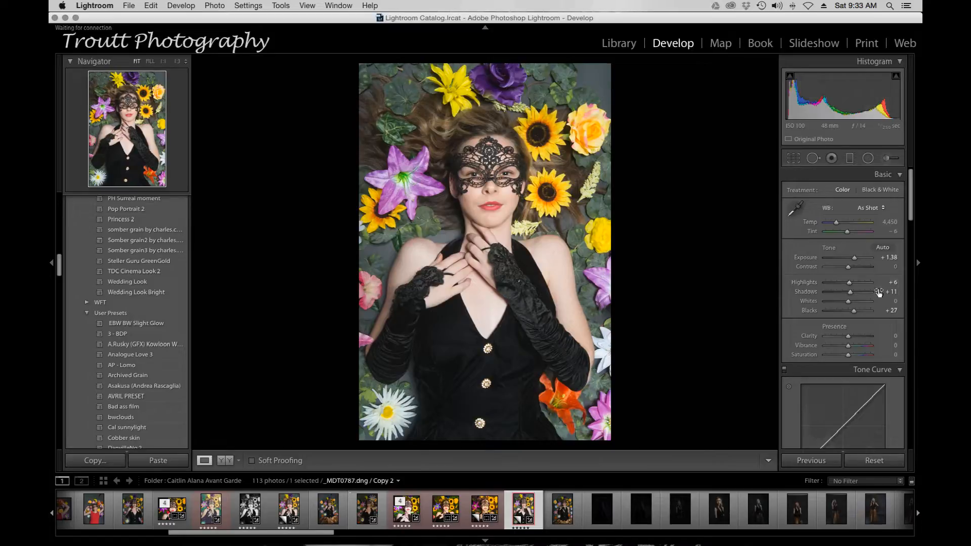
- Activate the Adjustment Brush with the 15 Hair | Lashes effect
left_click(885, 160)
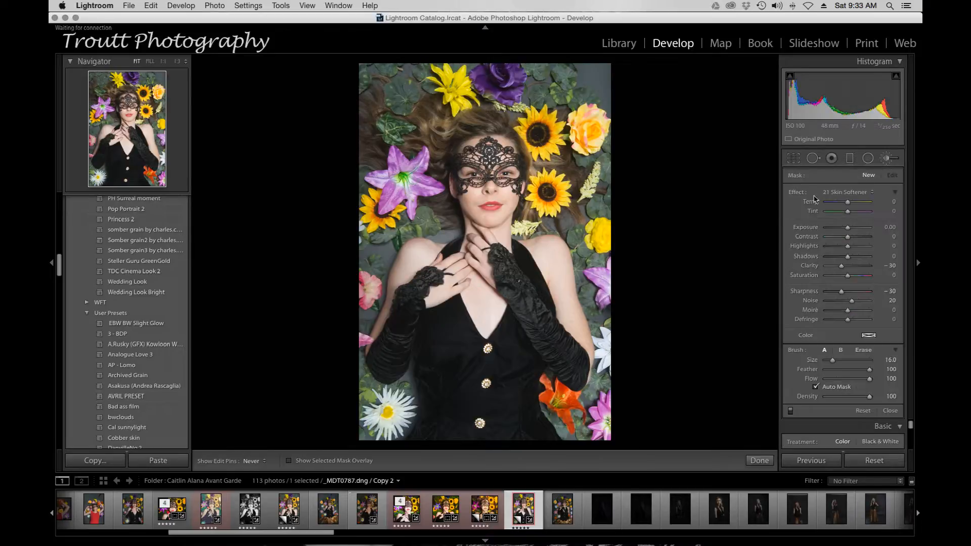
left_click(873, 193)
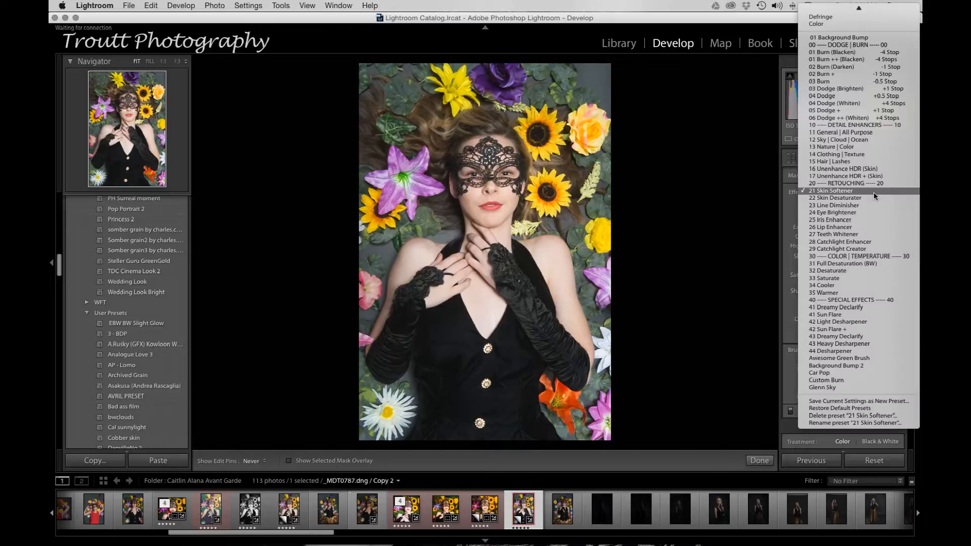
left_click(849, 165)
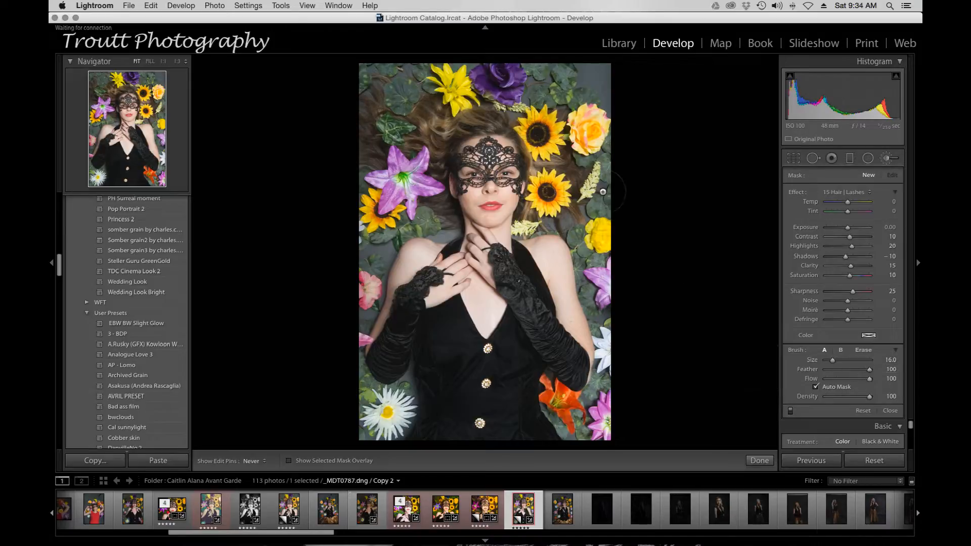
- Paint the Hair | Lashes effect over the hair around the lower sunflower beside the face, starting with brush size 5
scroll(454, 162, "down", 4)
left_click(177, 61)
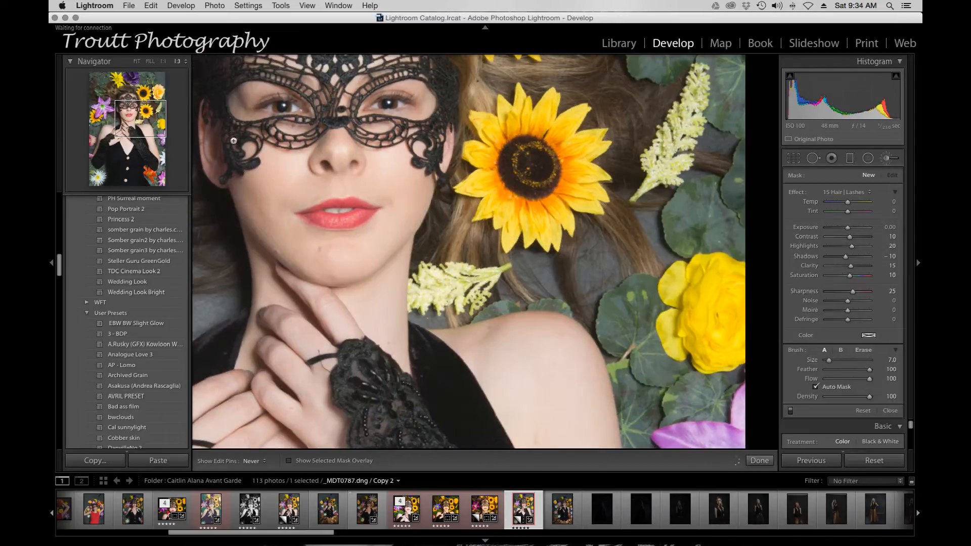
left_click_drag(126, 124, 131, 109)
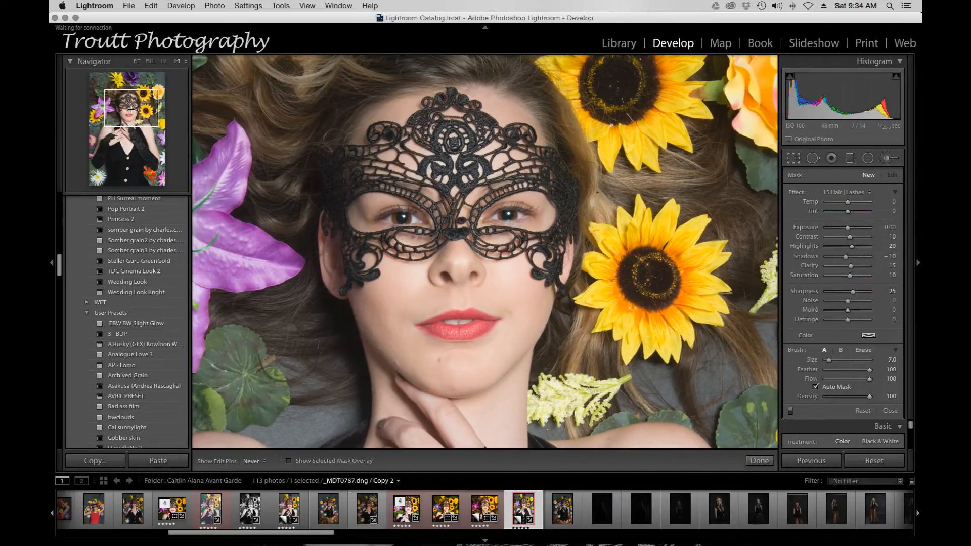
key("[")
key("[")
left_click_drag(752, 267, 731, 327)
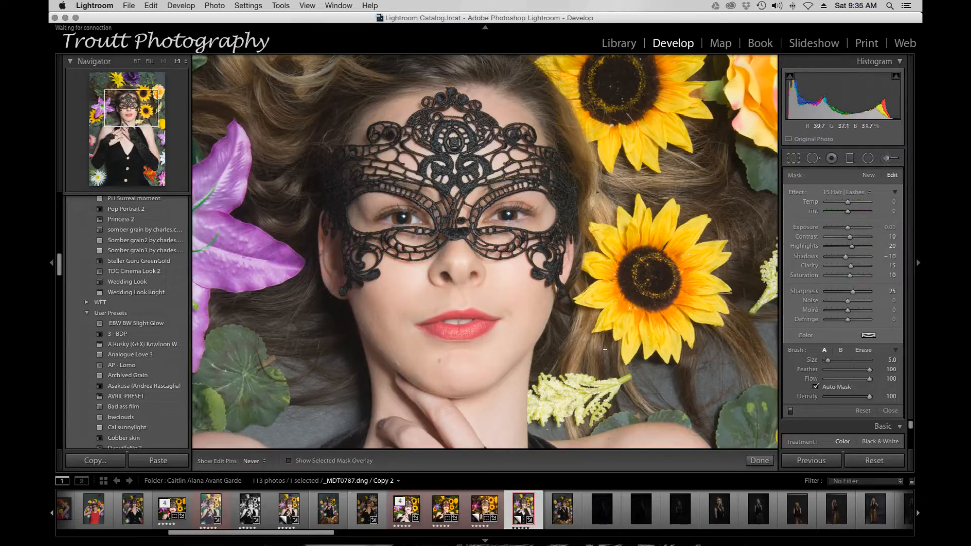
key("bracketright")
key("bracketright")
left_click_drag(602, 352, 573, 316)
- Continue brushing the effect over the hair on the purple lily's side of the face and above the forehead, enlarging the brush to 11
key("bracketleft")
key("bracketleft")
key("bracketright")
key("bracketright")
key("bracketright")
key("bracketright")
mouse_move(360, 385)
left_mouse_down()
mouse_move(308, 394)
mouse_move(342, 331)
left_mouse_up()
mouse_move(503, 65)
left_mouse_down()
mouse_move(602, 200)
mouse_move(653, 184)
mouse_move(718, 192)
mouse_move(754, 234)
left_mouse_up()
- Extend the brushed hair effect to the hair near the yellow flower, the ivy leaf and the purple lily
left_click_drag(143, 110, 151, 94)
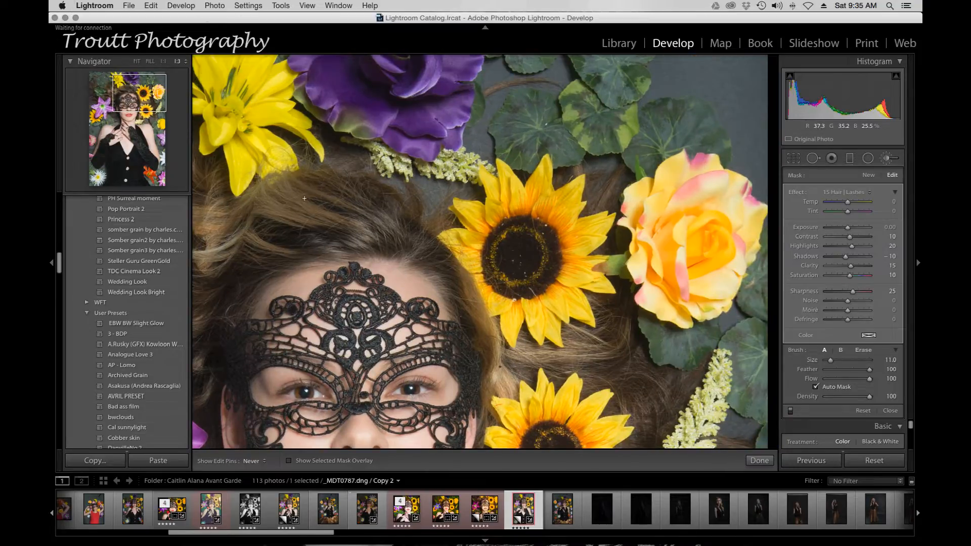
left_click_drag(133, 91, 122, 90)
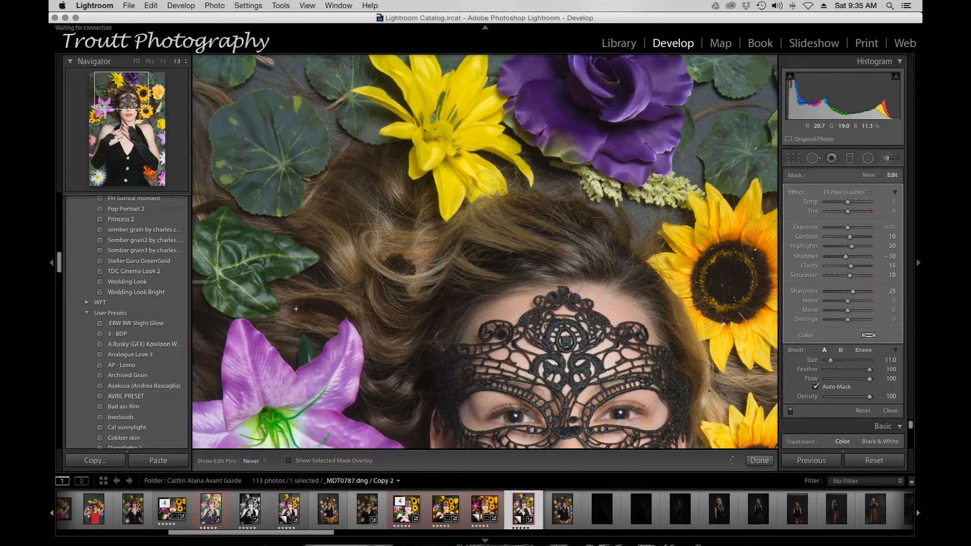
left_click_drag(123, 96, 107, 101)
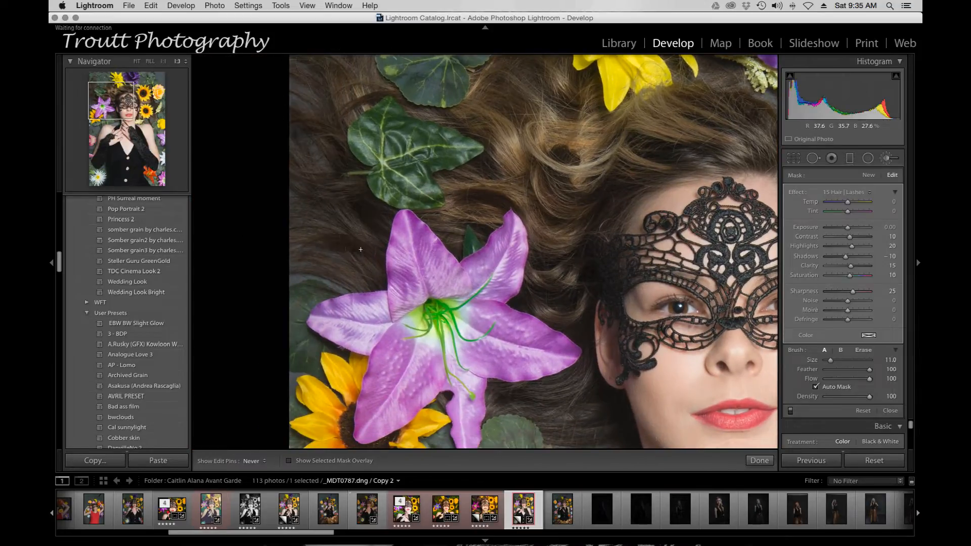
left_click(122, 111)
left_click(136, 61)
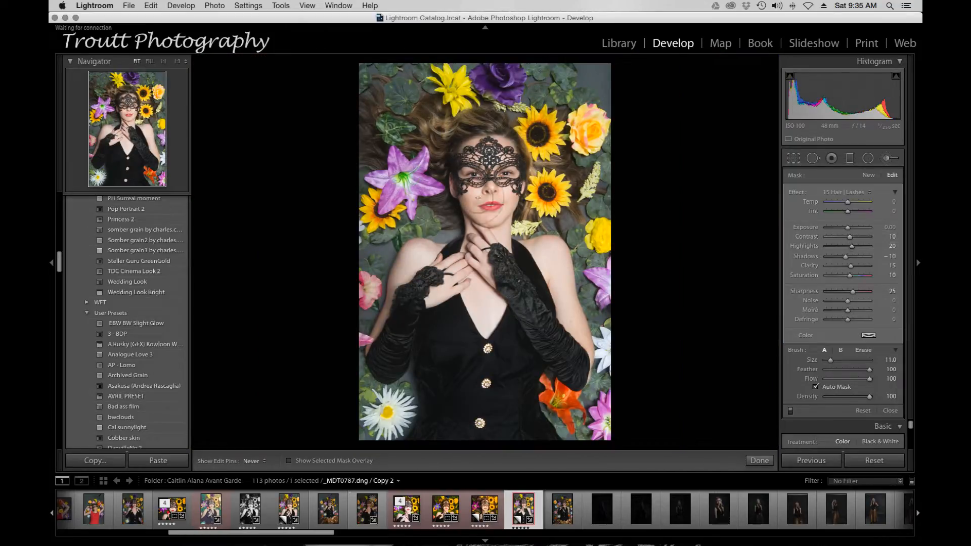
- Tint the brushed hair reddish with a color overlay of hue 18 and saturation 31%
left_click(130, 103)
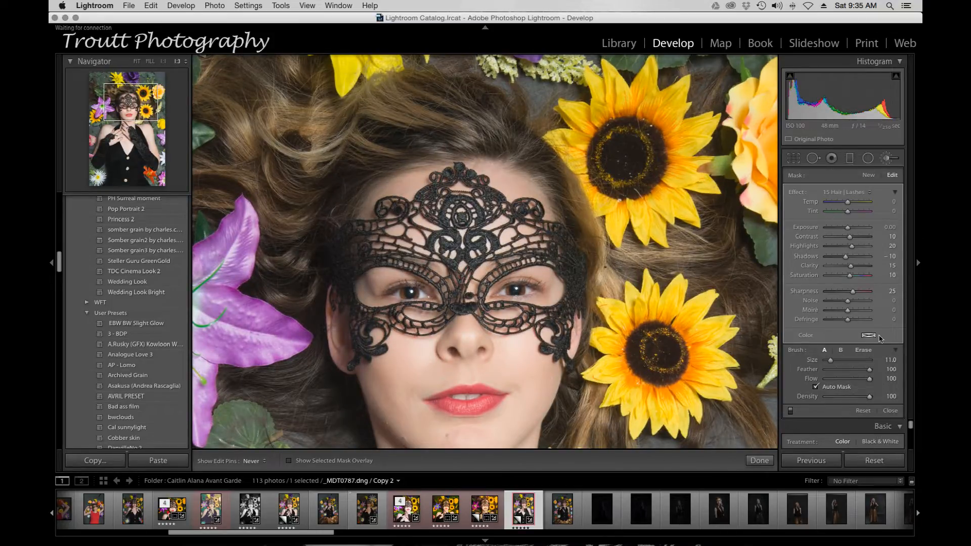
left_click(866, 336)
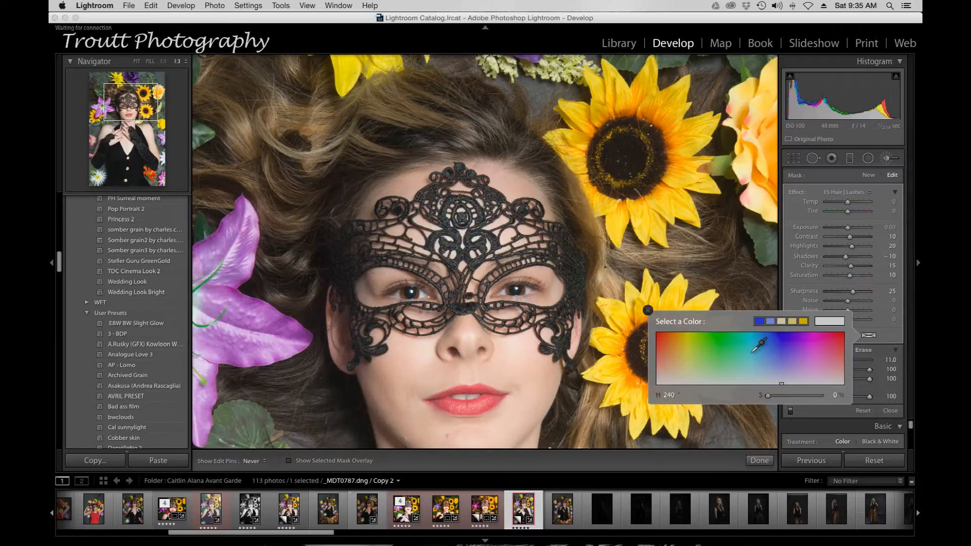
left_click(686, 348)
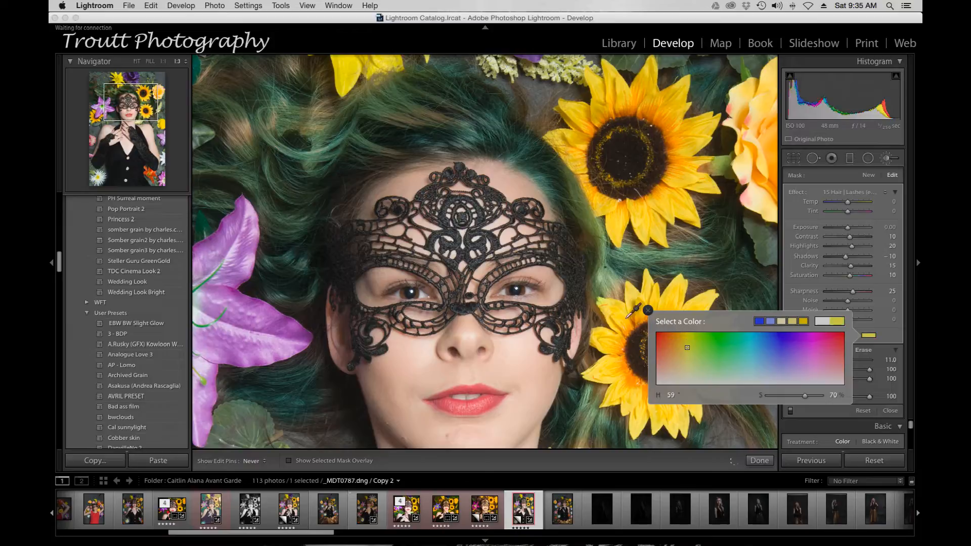
left_click_drag(627, 318, 526, 289)
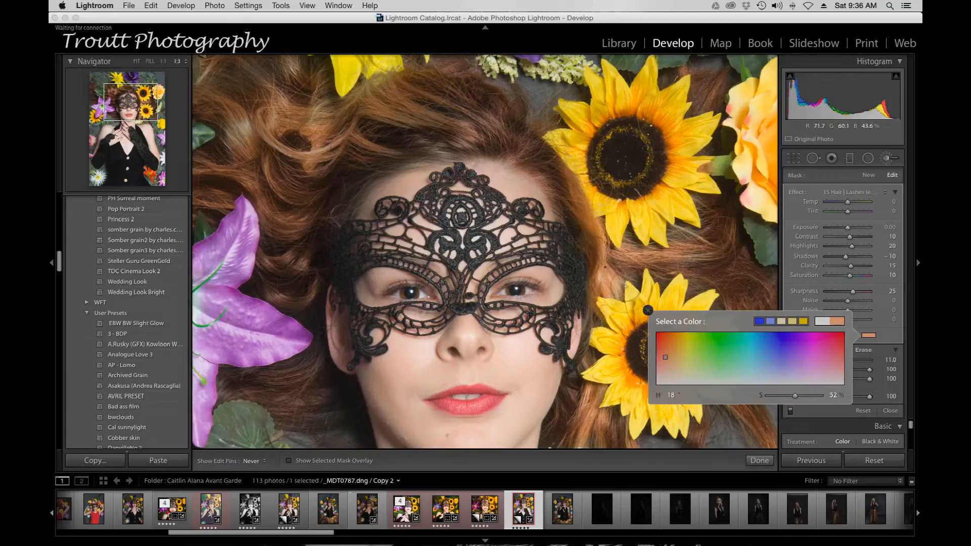
left_click(783, 395)
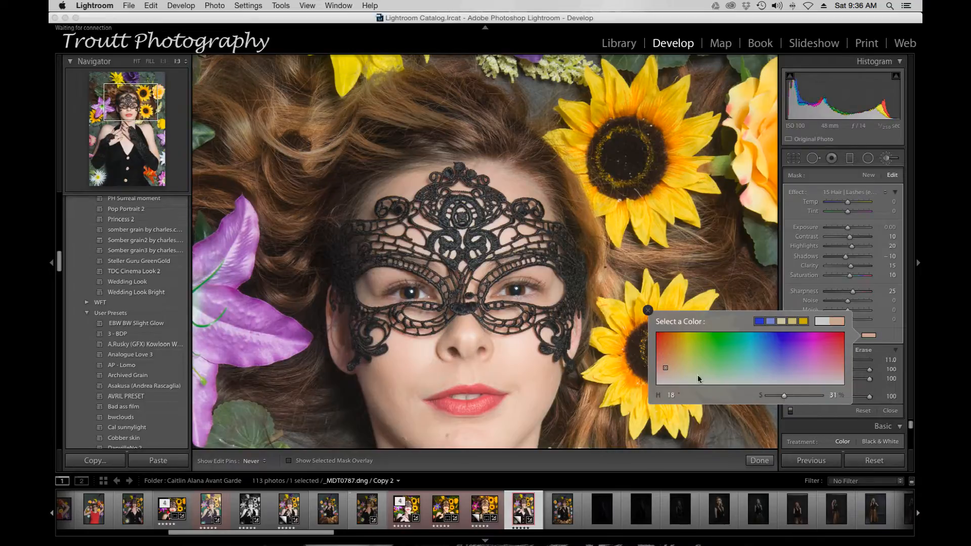
left_click(648, 310)
key("z")
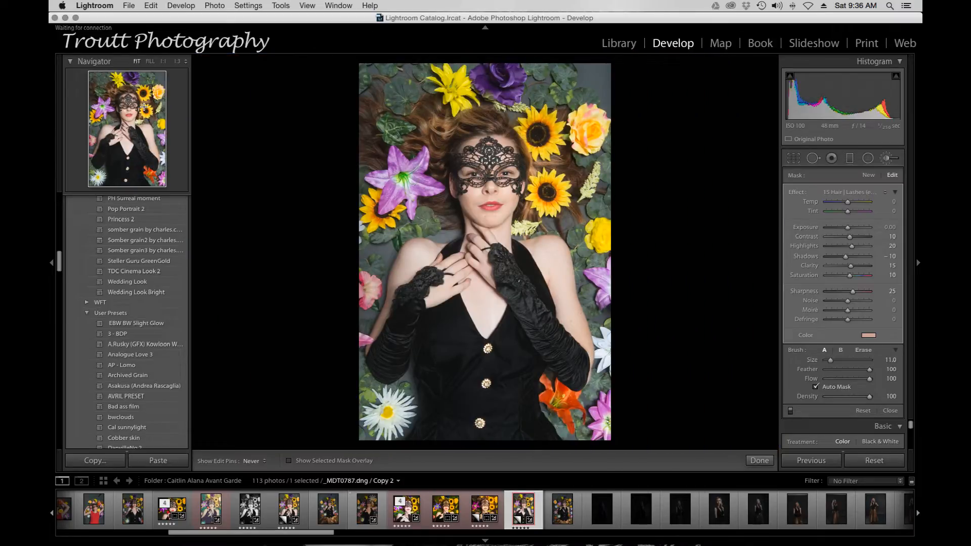
- Compare the brushed hair coloring under the Black & White treatment and return the photo to the Color treatment
left_click(120, 103)
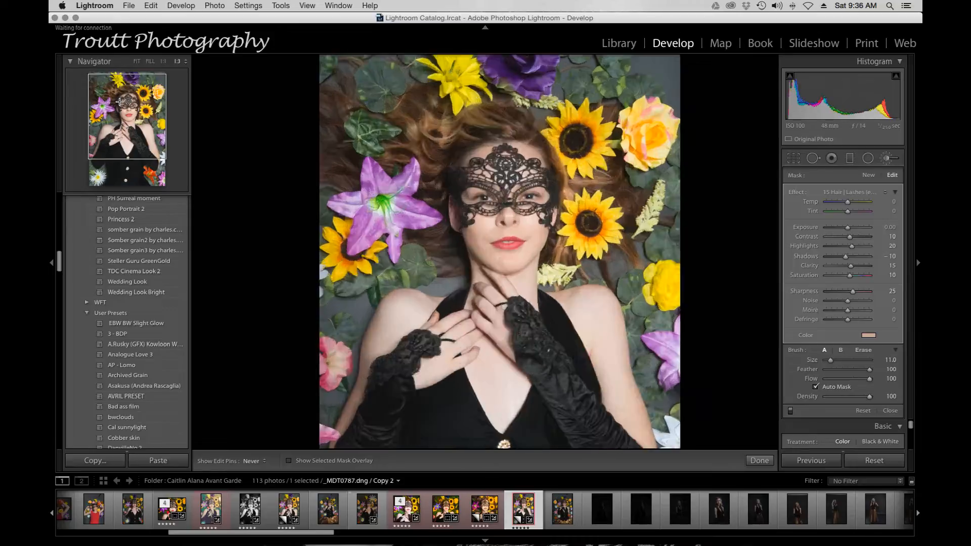
key("bracketleft")
key("bracketleft")
key("bracketleft")
key("bracketleft")
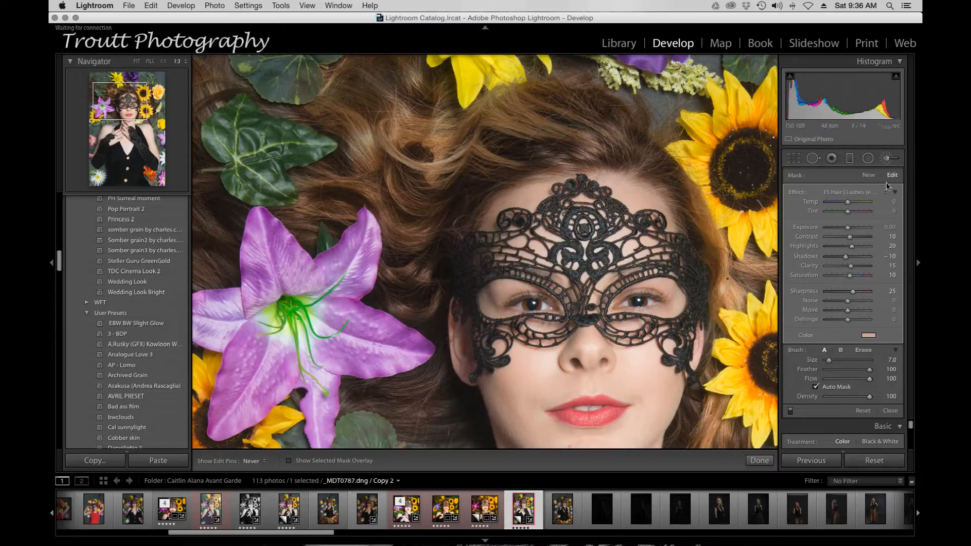
left_click(889, 161)
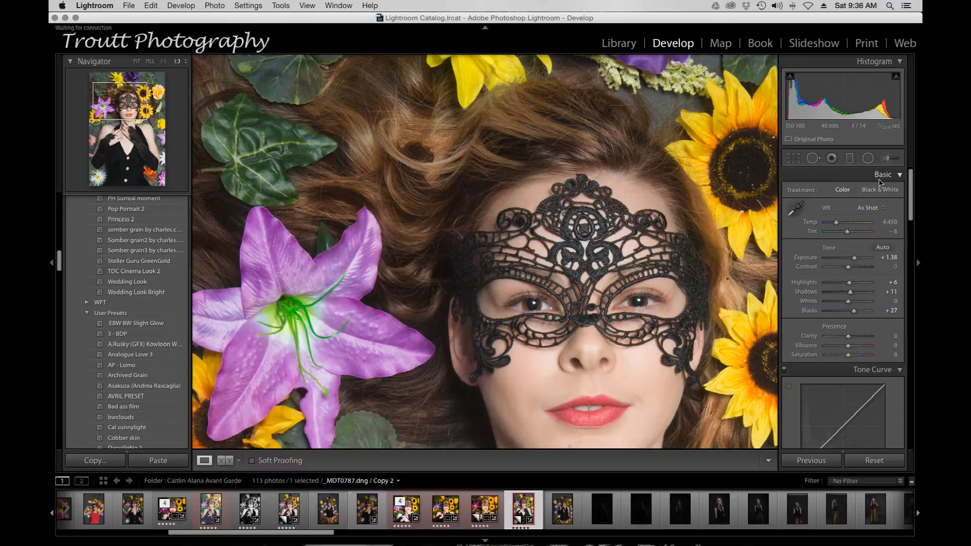
left_click(880, 191)
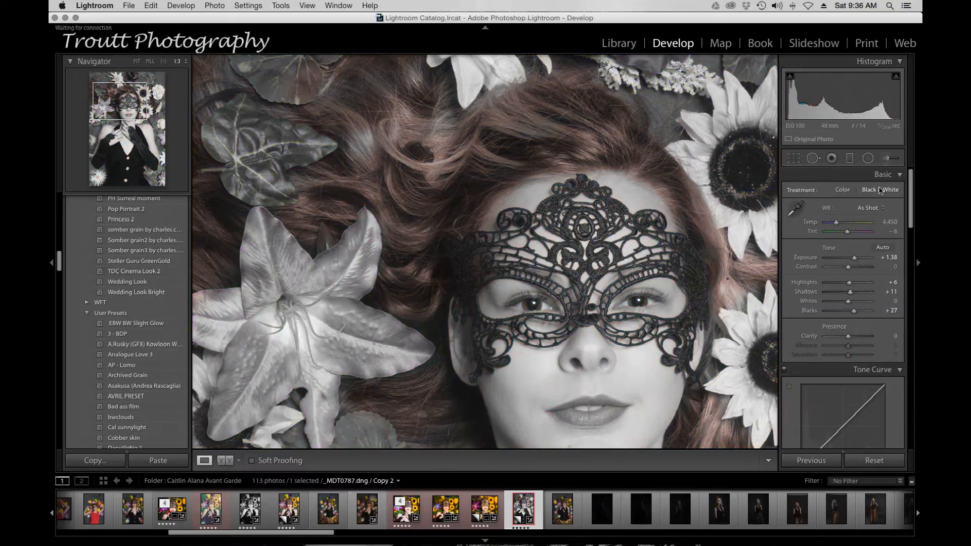
left_click(843, 191)
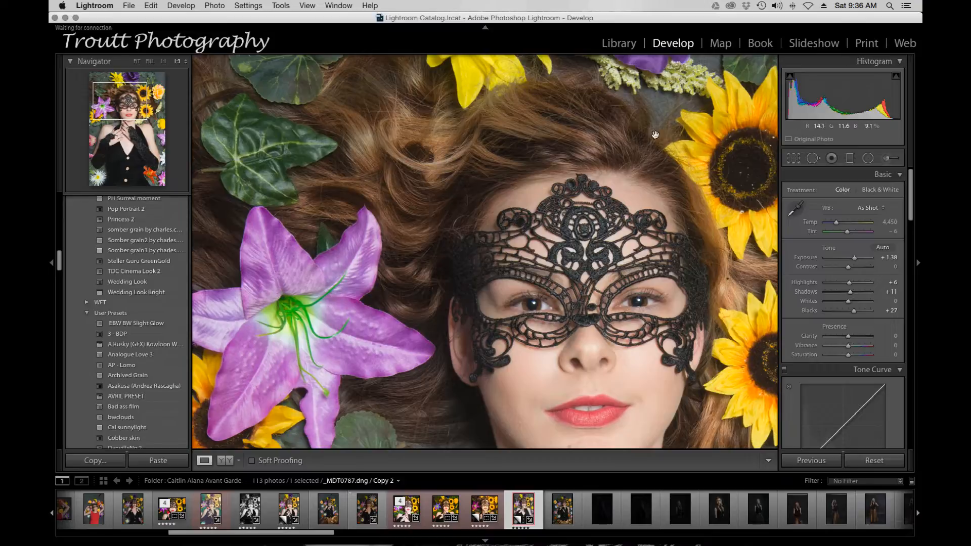
left_click(137, 103)
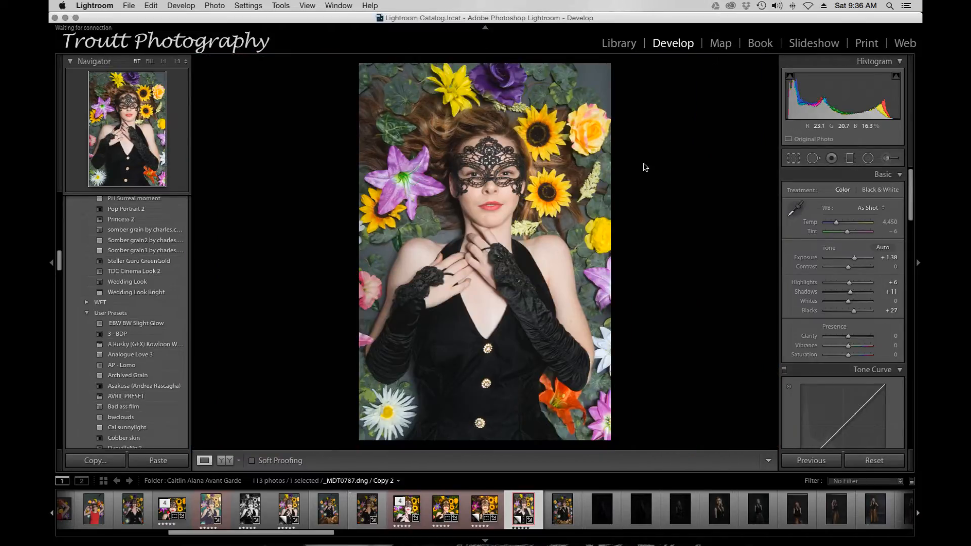
- Paint the 14 Clothing | Texture effect over the black clothing, using brush size 5 and feather 53, and reduce the brush to 4
left_click(886, 159)
left_click(864, 195)
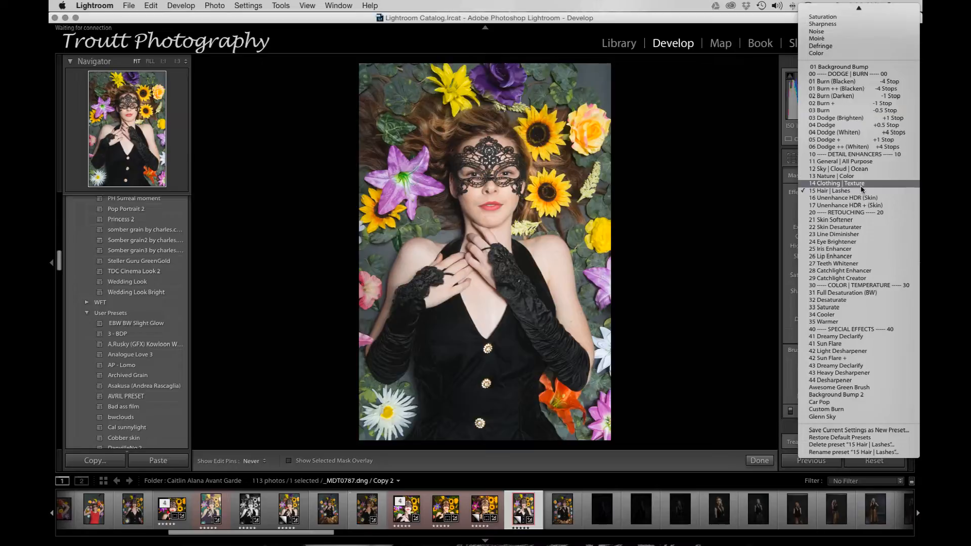
left_click(861, 184)
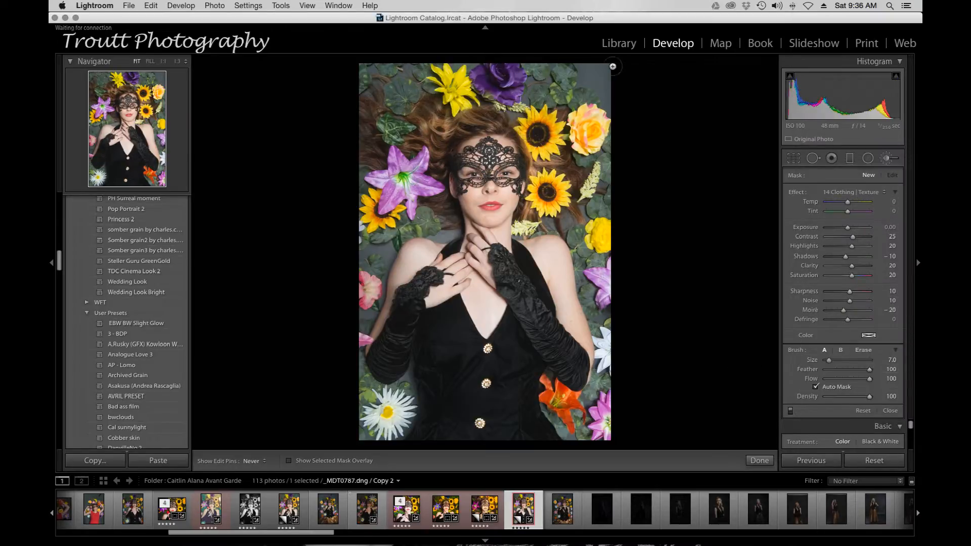
key("[")
left_click_drag(852, 370, 849, 371)
left_click_drag(424, 345, 453, 347)
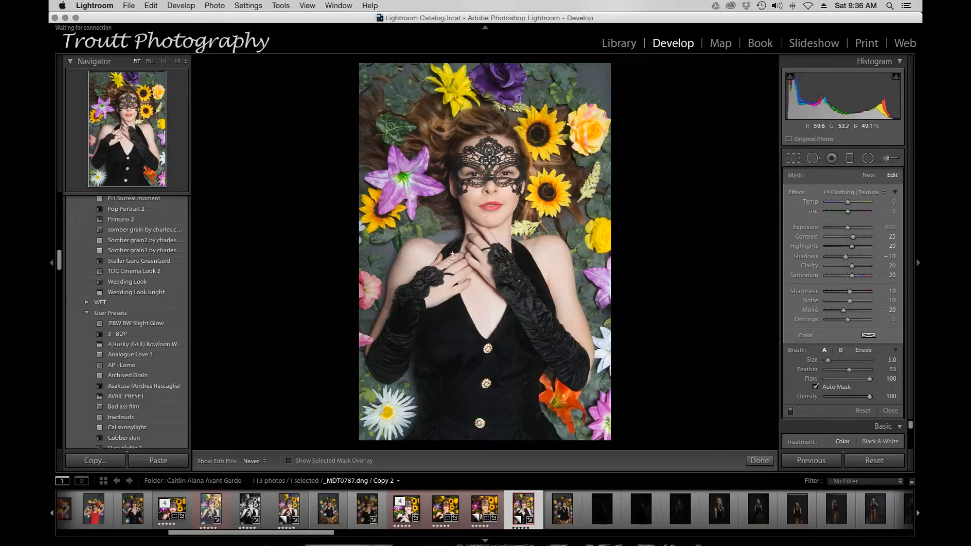
key("bracketleft")
key("bracketleft")
- Paint a new 24 Eye Brightener adjustment over the whites of both eyes with brush size 5
left_click(872, 176)
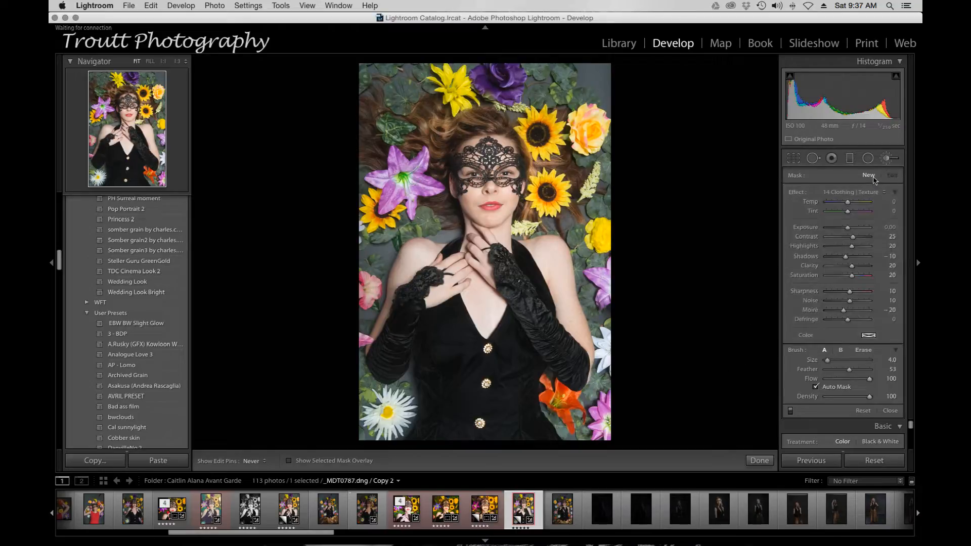
left_click(868, 194)
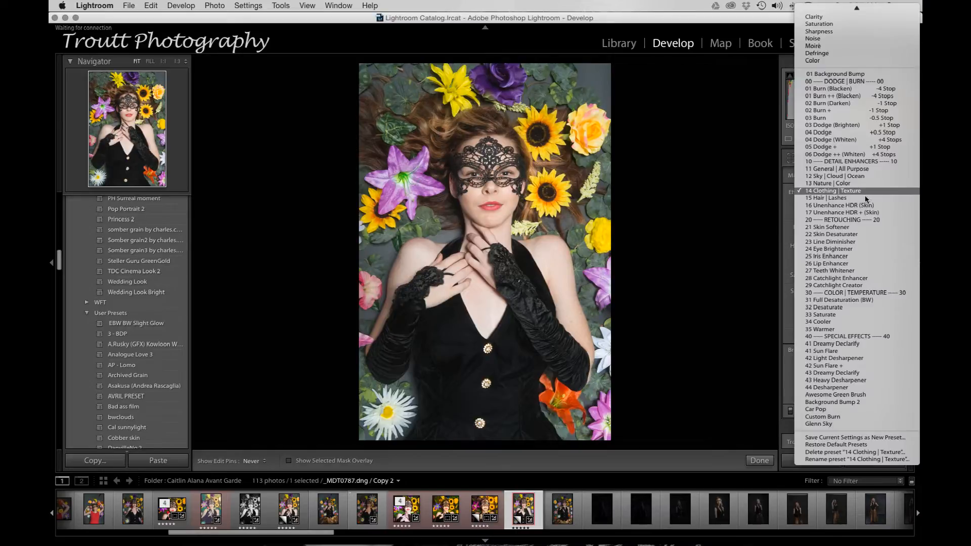
left_click(855, 250)
left_click(128, 105)
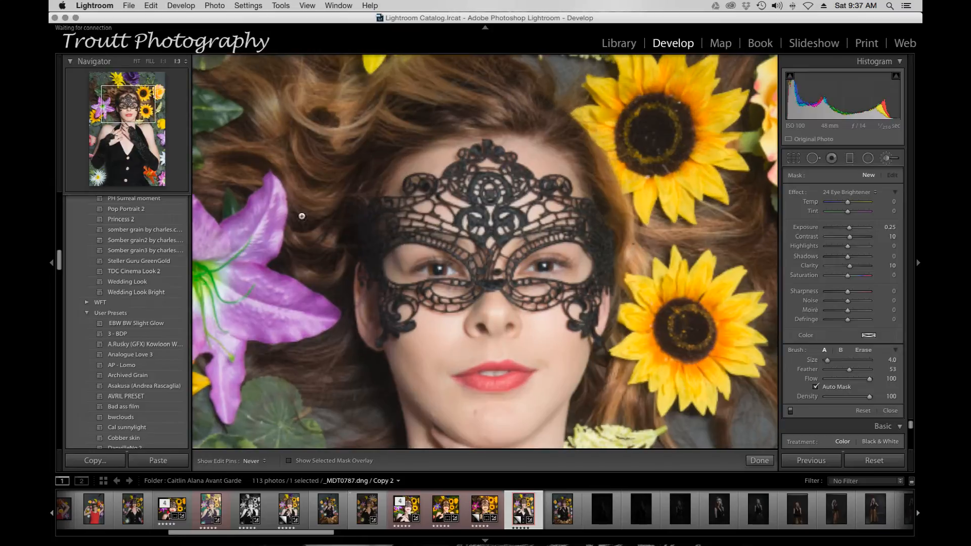
left_click(163, 62)
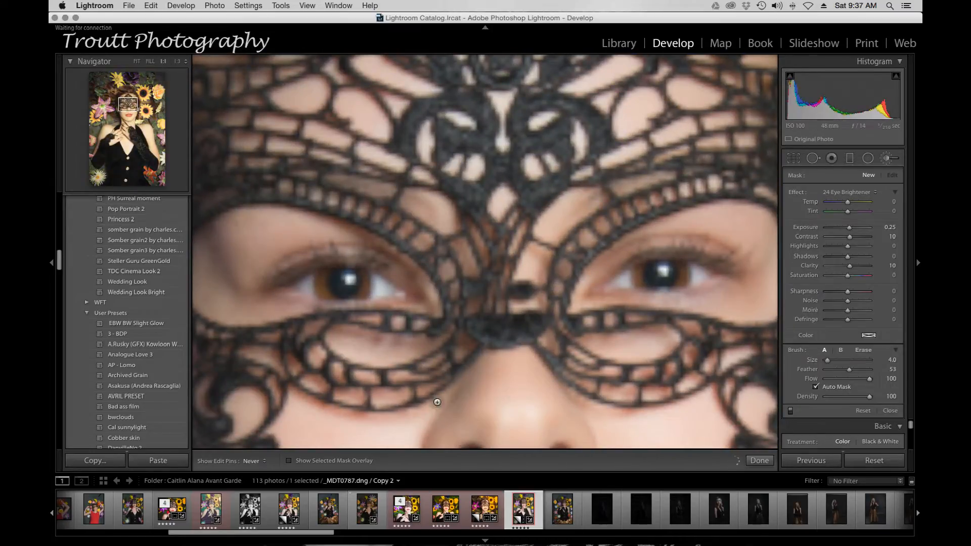
key("]")
left_click_drag(375, 286, 393, 293)
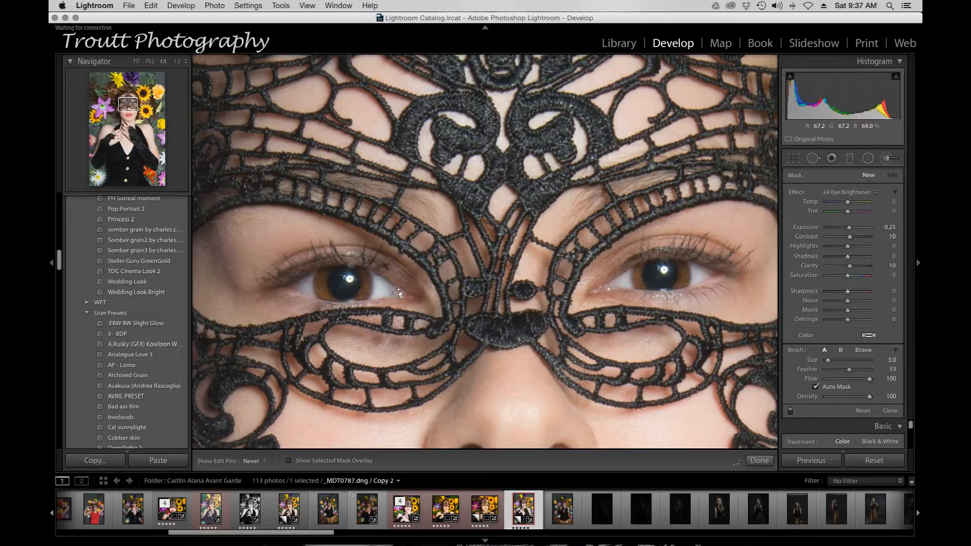
left_click_drag(313, 290, 298, 288)
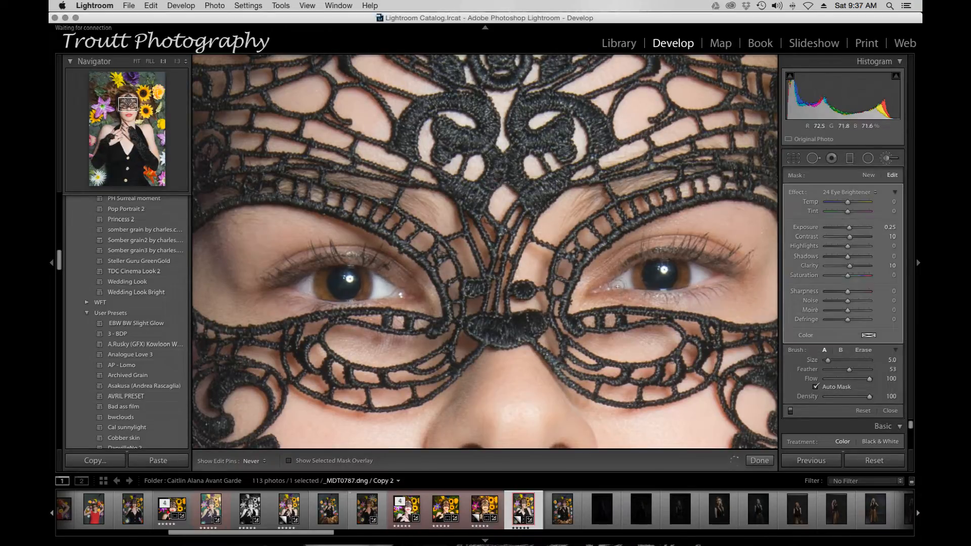
left_click_drag(628, 281, 620, 283)
left_click_drag(696, 273, 703, 279)
left_click_drag(631, 287, 622, 285)
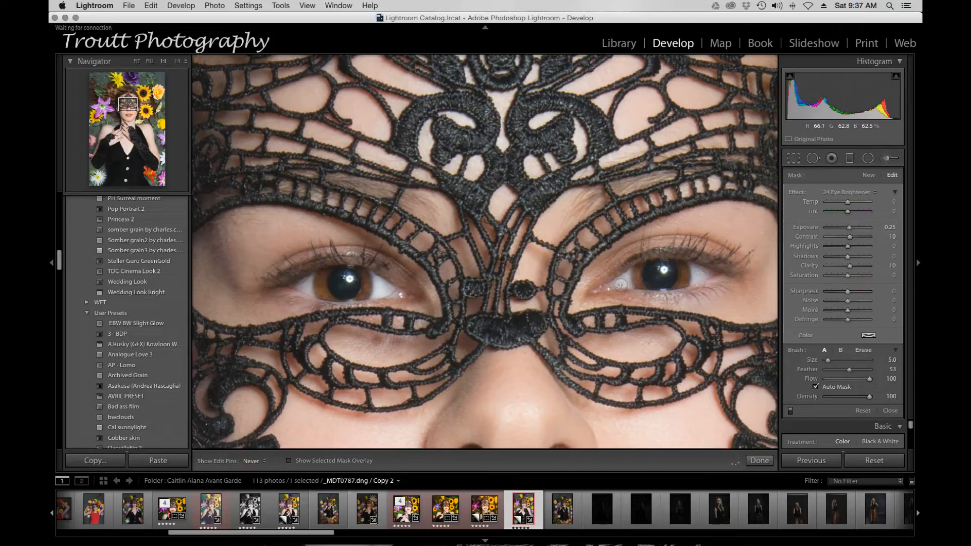
- Paint a new 25 Iris Enhancer adjustment over both irises with brush size 3
left_click(869, 175)
left_click(870, 191)
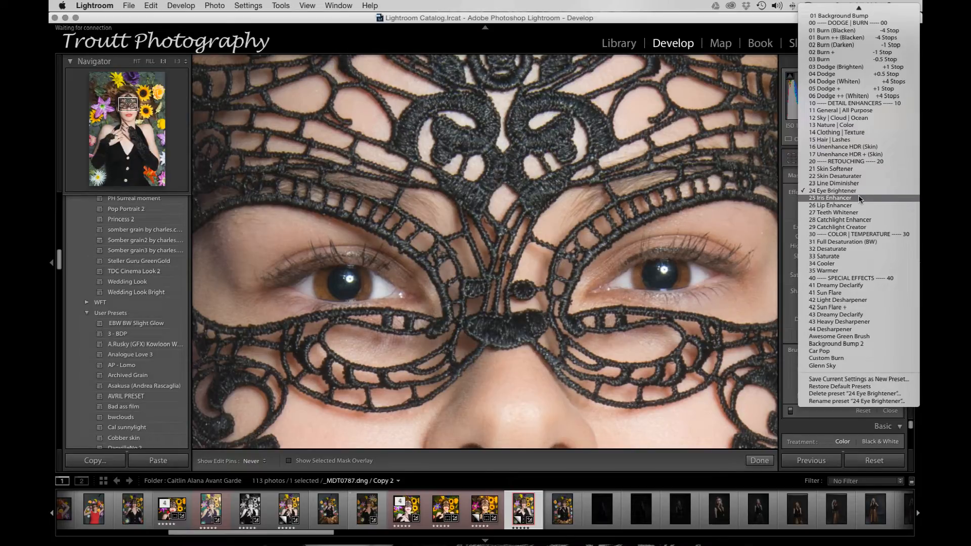
left_click(858, 198)
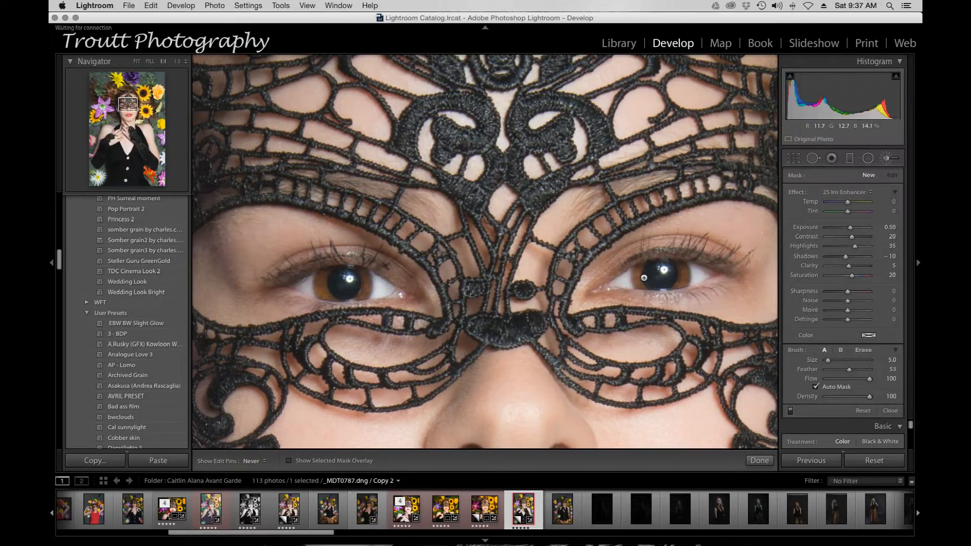
key("bracketleft")
key("bracketleft")
left_click_drag(673, 267, 681, 265)
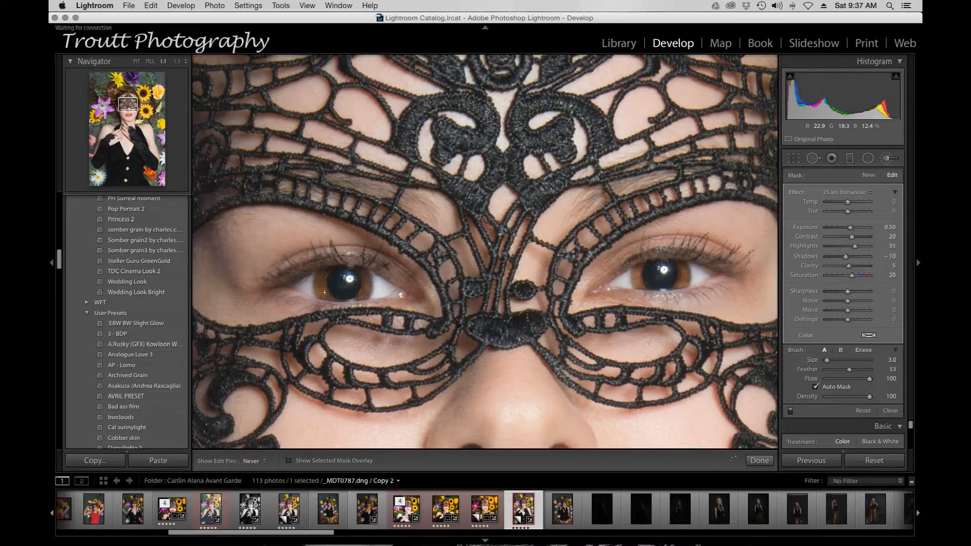
left_click_drag(337, 277, 362, 272)
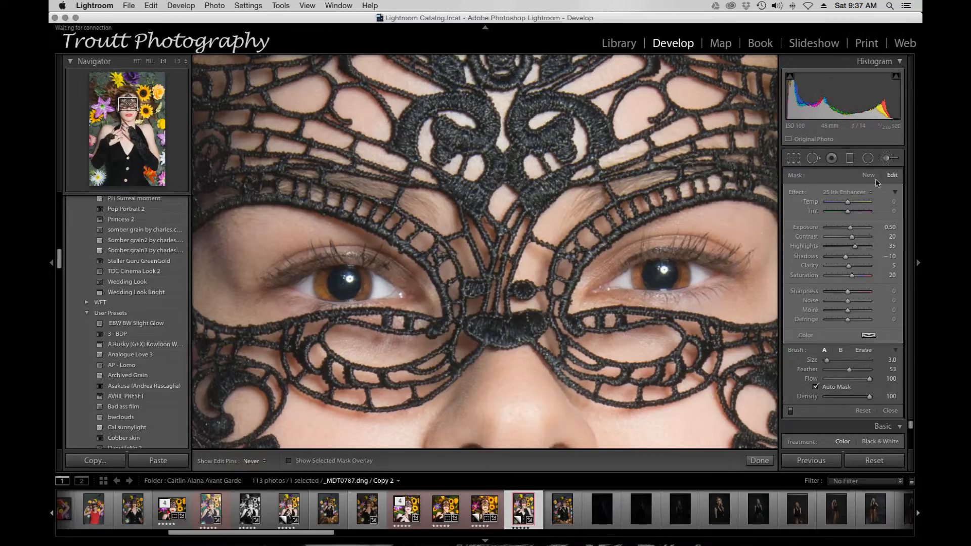
- Paint a new 26 Lip Enhancer adjustment over the upper and lower lips, enlarging the brush to 7
left_click(868, 192)
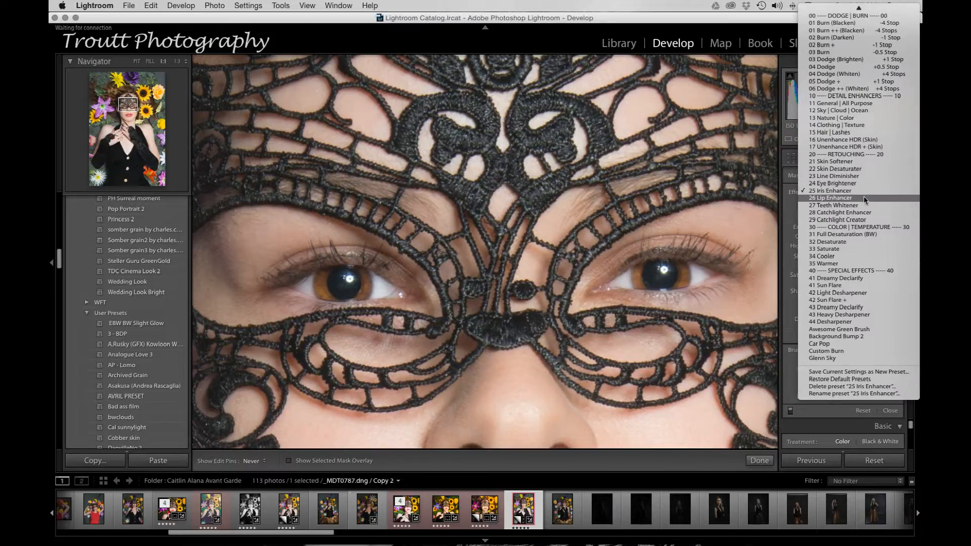
left_click(864, 198)
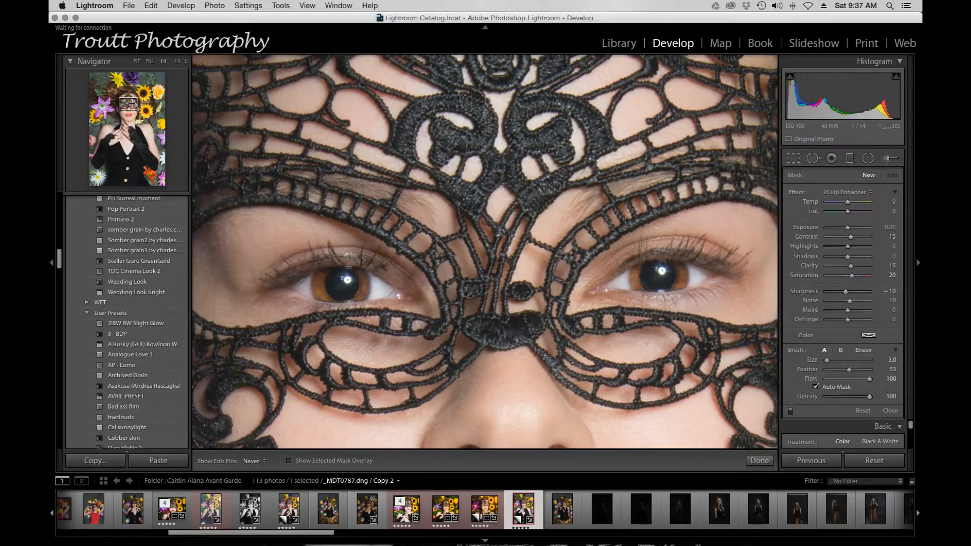
left_click(132, 122)
left_click_drag(131, 122, 127, 116)
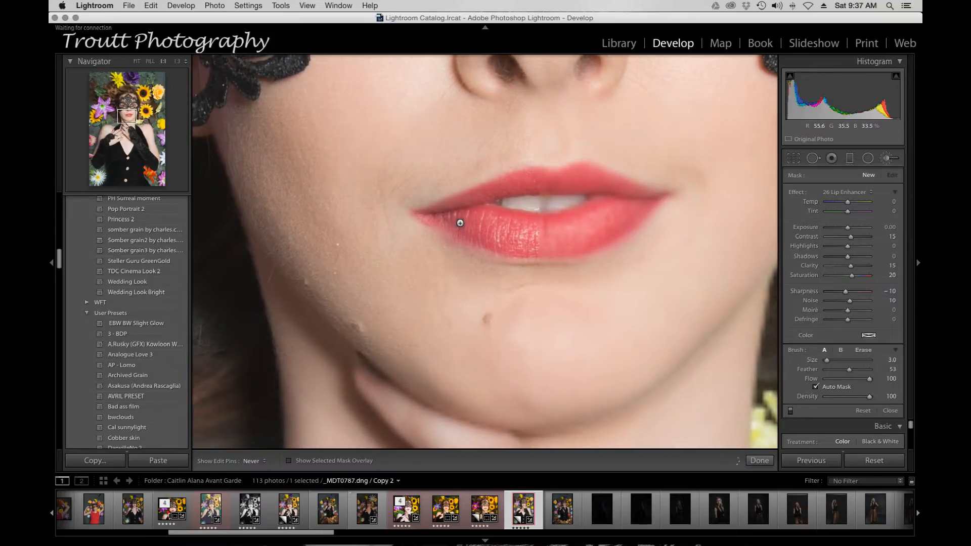
key("bracketright")
key("bracketright")
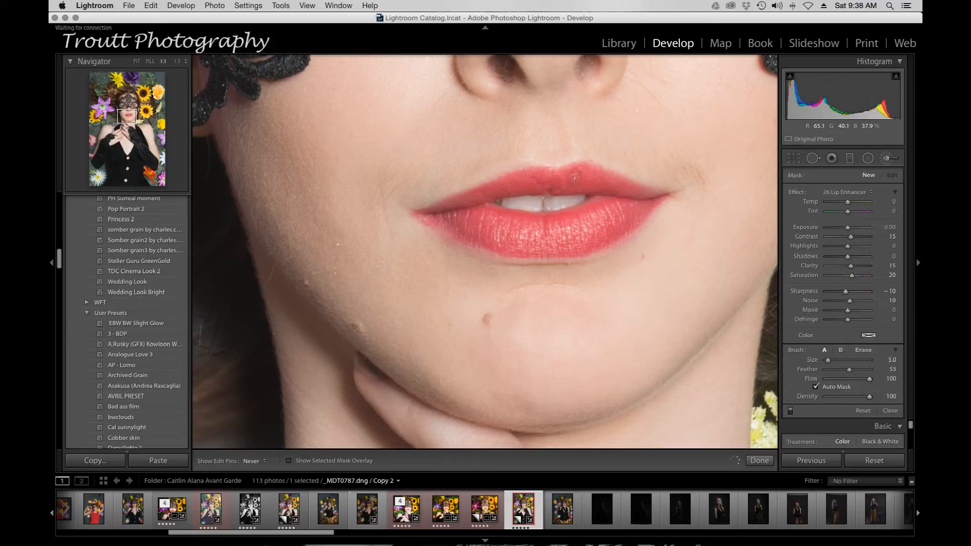
left_click_drag(569, 182, 561, 182)
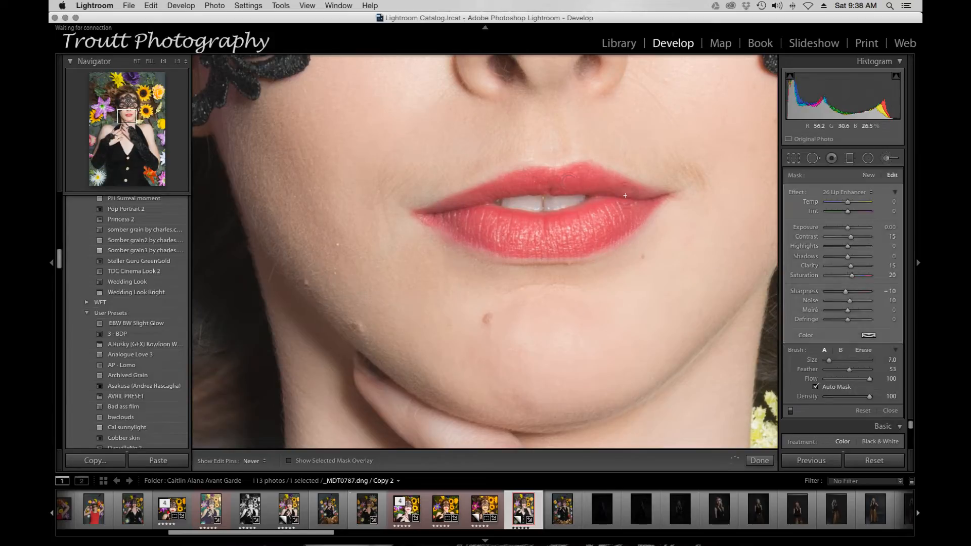
mouse_move(547, 181)
left_mouse_down()
mouse_move(590, 171)
mouse_move(649, 198)
mouse_move(602, 244)
mouse_move(564, 254)
mouse_move(509, 249)
mouse_move(442, 221)
mouse_move(480, 213)
mouse_move(472, 225)
mouse_move(519, 227)
mouse_move(542, 241)
mouse_move(632, 210)
mouse_move(573, 231)
mouse_move(593, 223)
mouse_move(497, 217)
left_mouse_up()
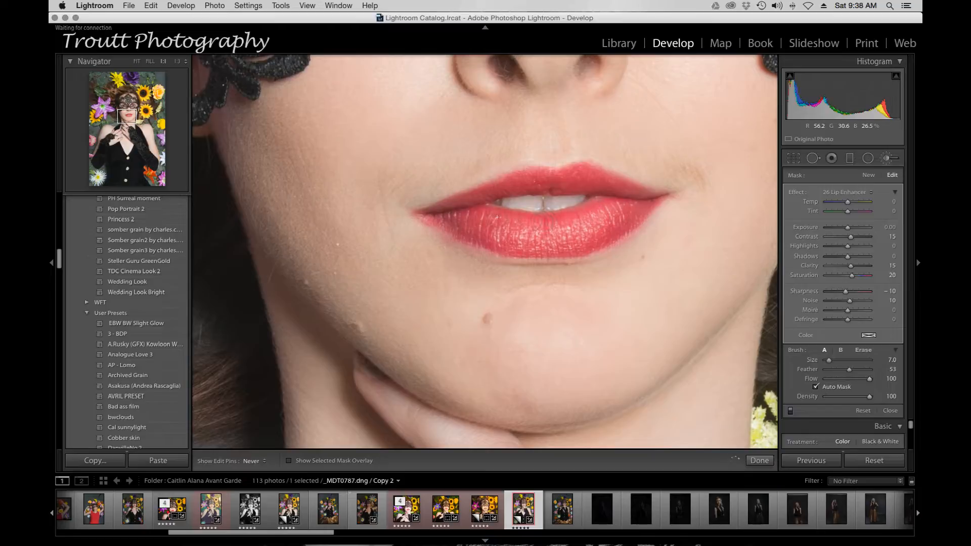
- Paint a new 27 Teeth Whitener adjustment over the visible teeth with brush size 3
left_click(860, 192)
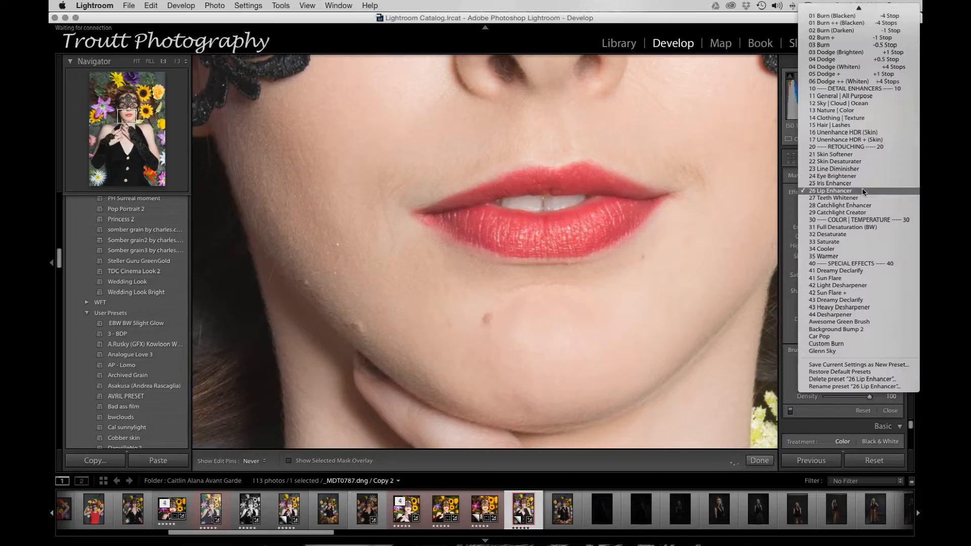
left_click(860, 198)
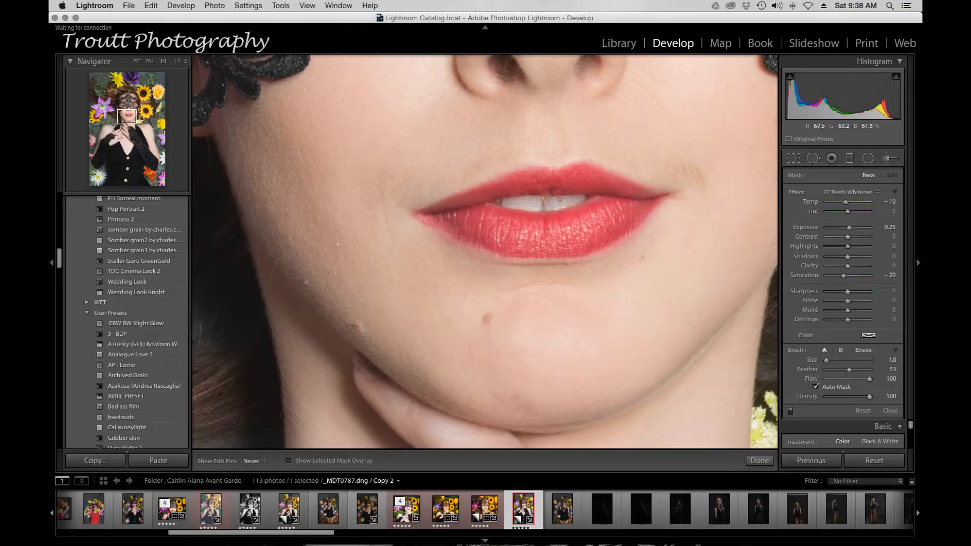
key("bracketright")
key("bracketright")
mouse_move(506, 204)
left_mouse_down()
mouse_move(578, 200)
mouse_move(538, 202)
mouse_move(551, 215)
mouse_move(614, 198)
left_mouse_up()
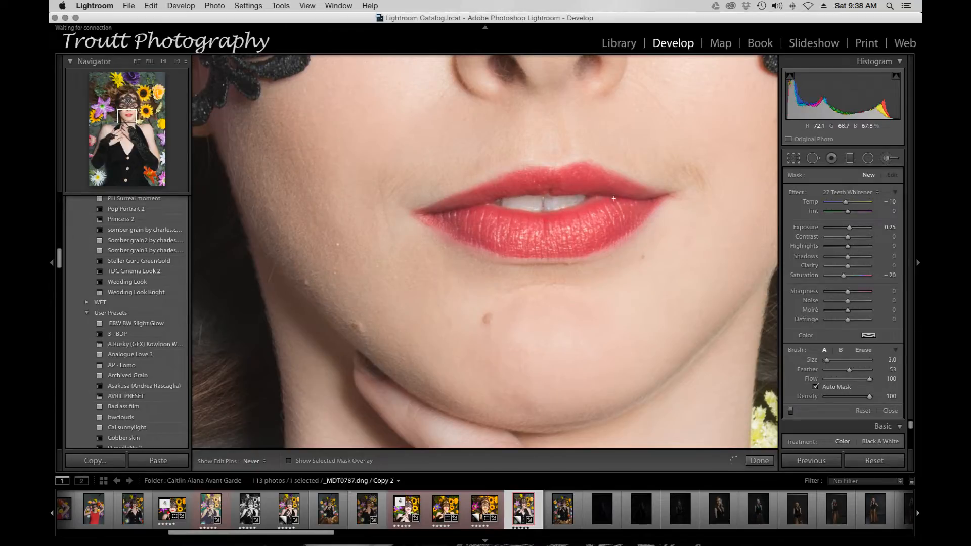
- Apply the 28 Catchlight Enhancer effect to the eye catchlights with brush size 4 and feather 100, and start a new mask
left_click(866, 192)
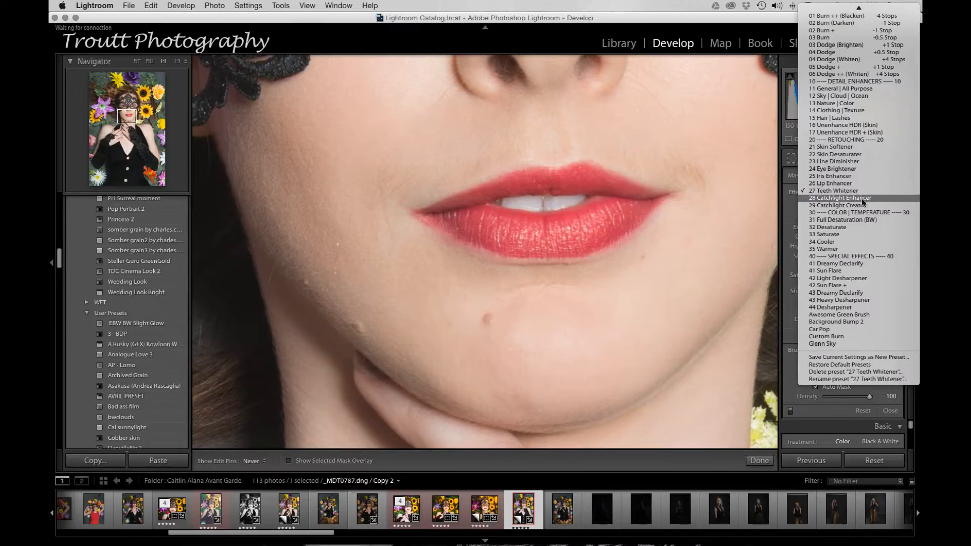
left_click(863, 201)
left_click(127, 105)
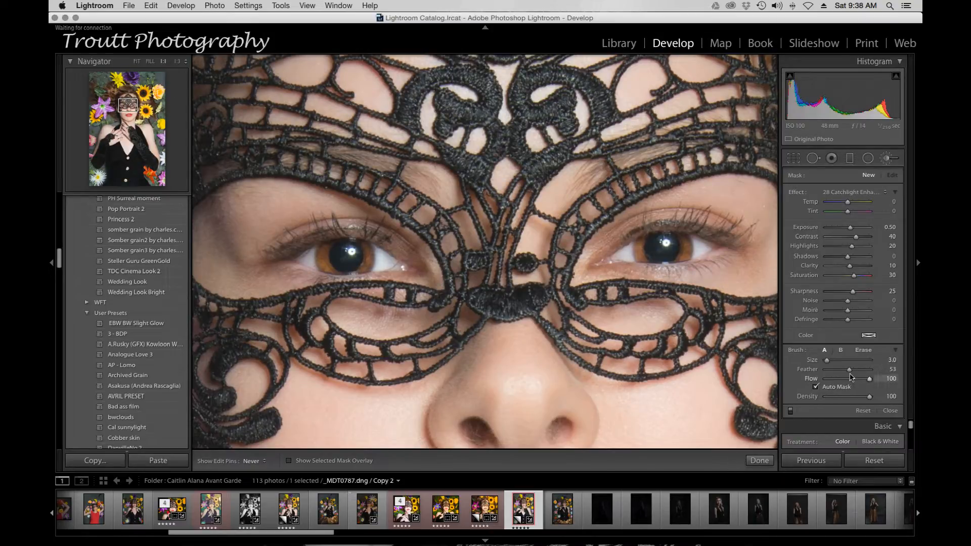
left_click_drag(850, 369, 879, 371)
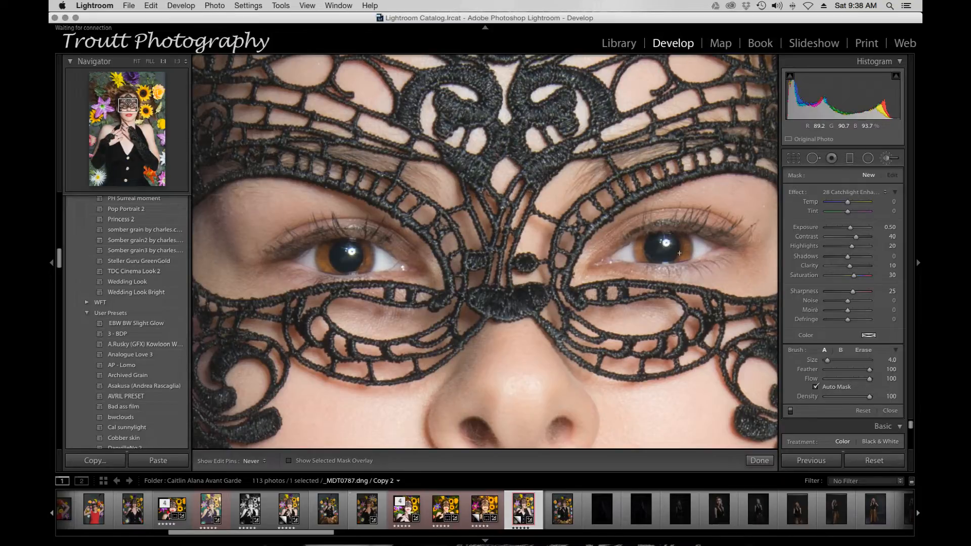
left_click(679, 253)
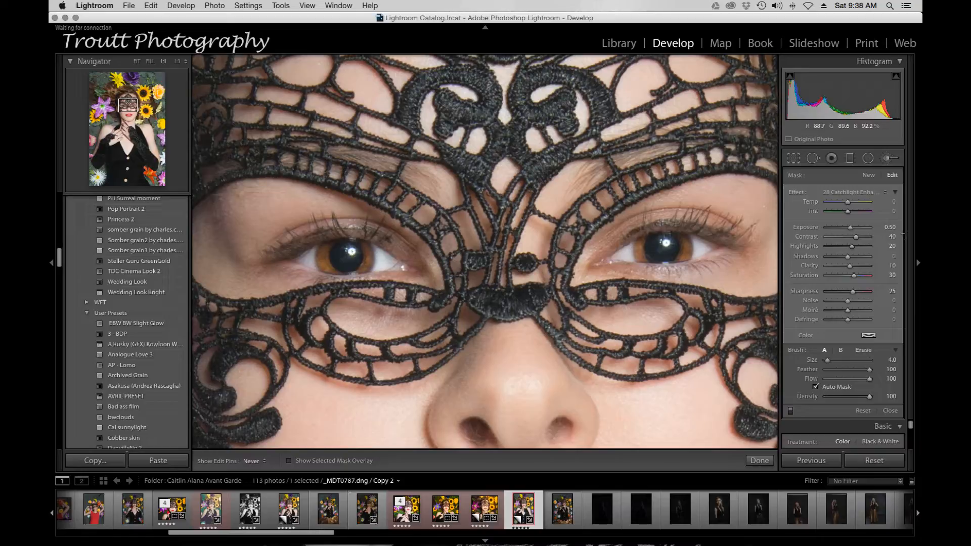
left_click(870, 177)
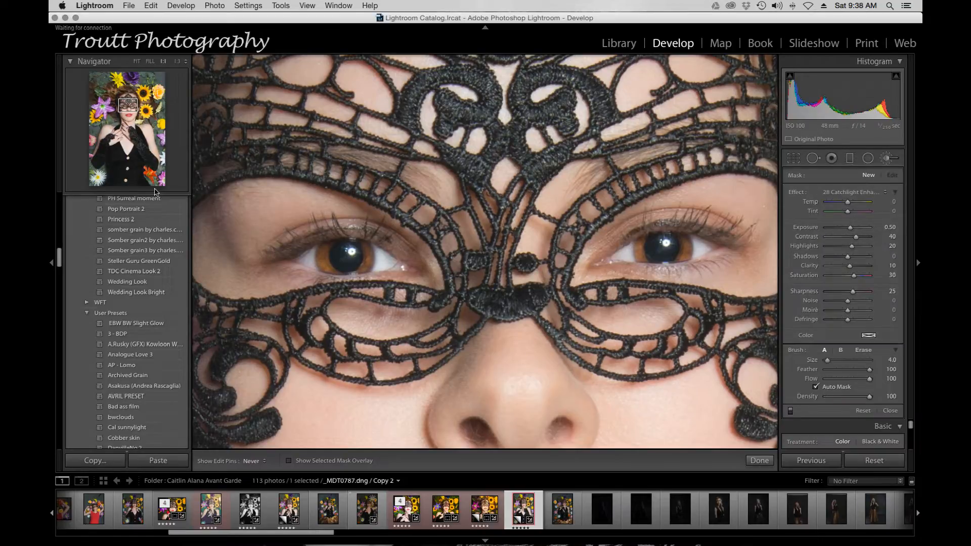
left_click(128, 105)
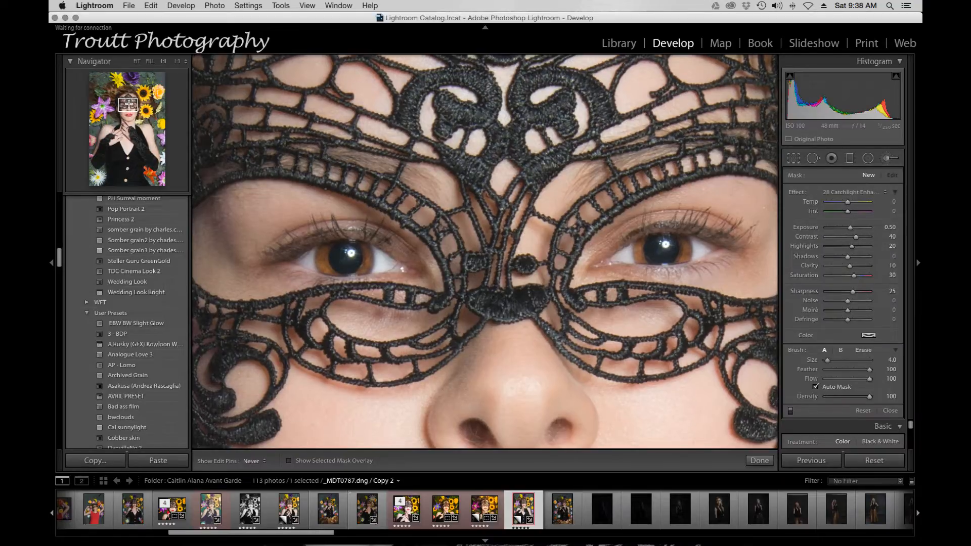
- Paint a new Custom Burn adjustment along the lash lines of both eyes with brush size 6
key("z")
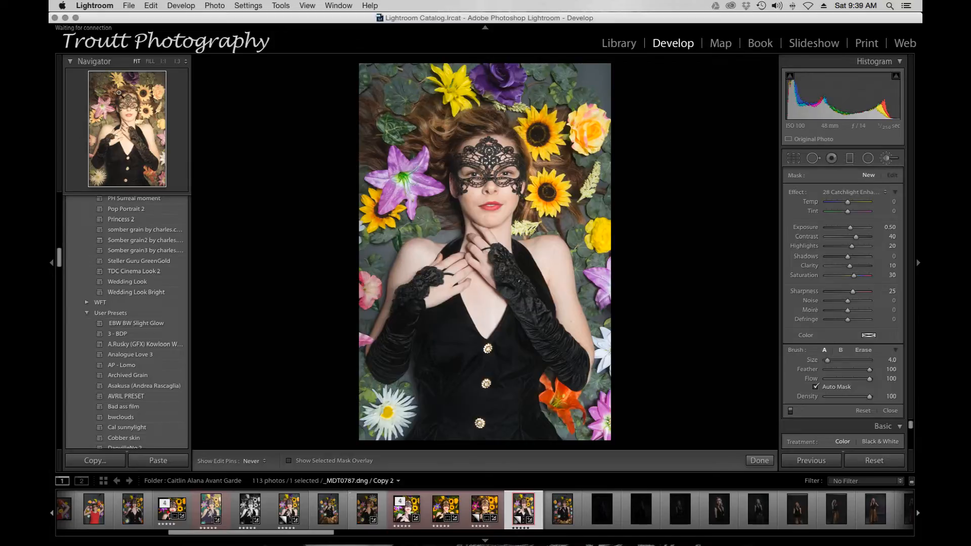
left_click(131, 105)
left_click(131, 104)
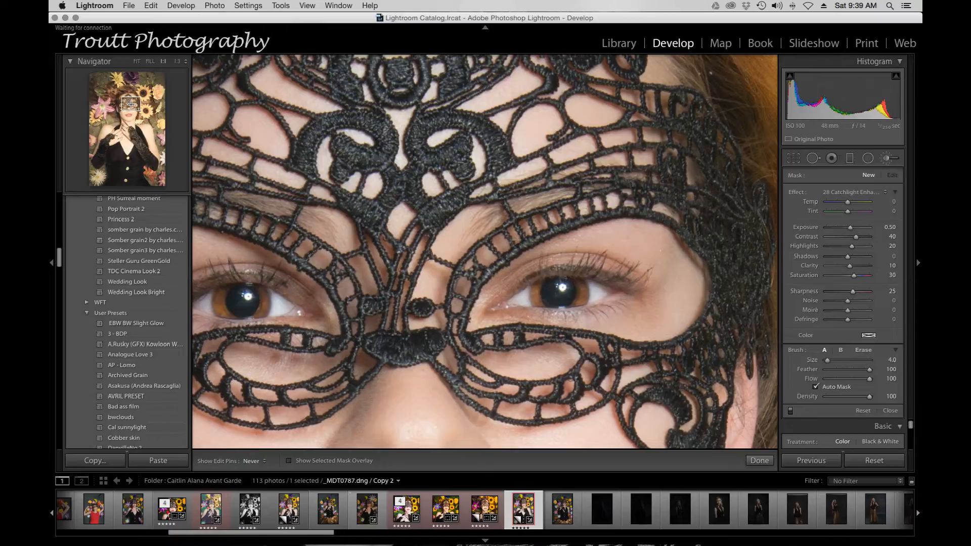
left_click(129, 105)
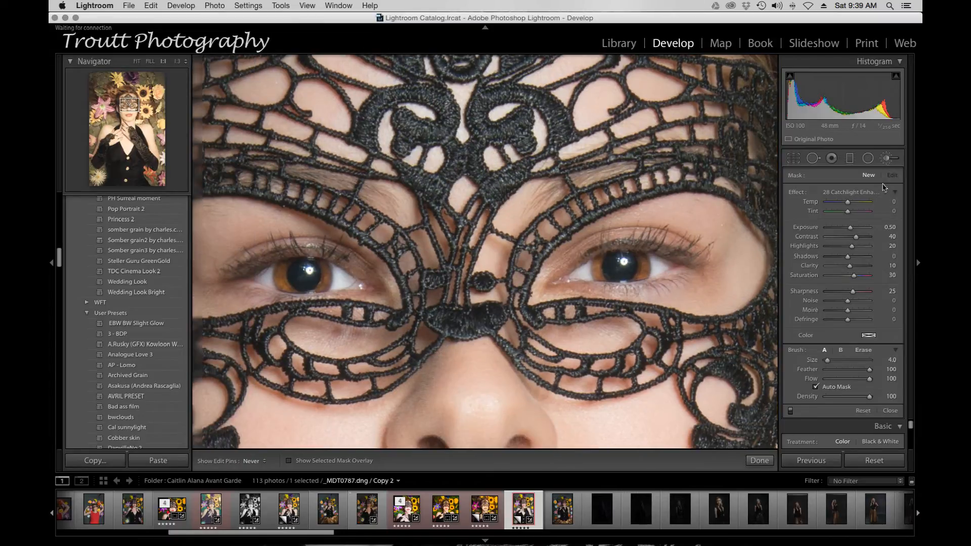
left_click(867, 194)
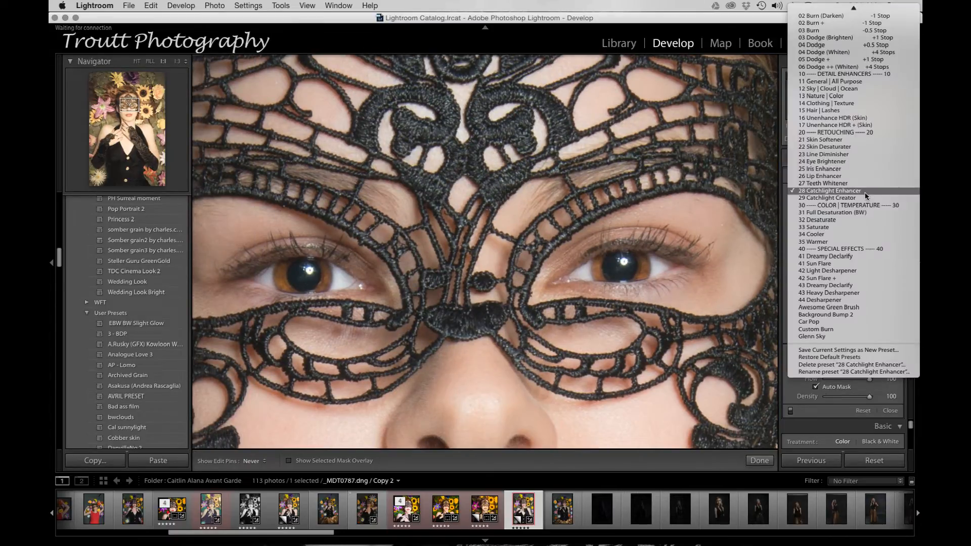
left_click(851, 329)
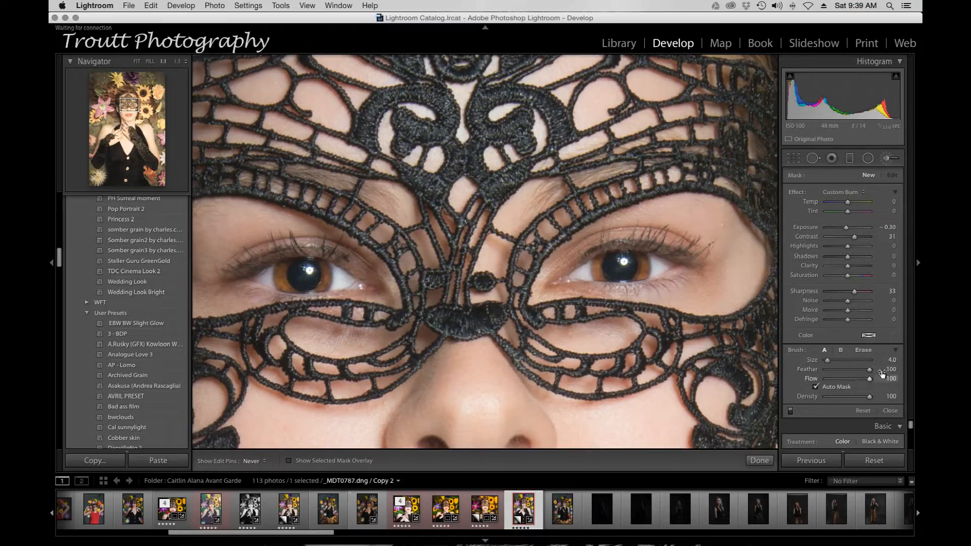
key("bracketright")
key("bracketright")
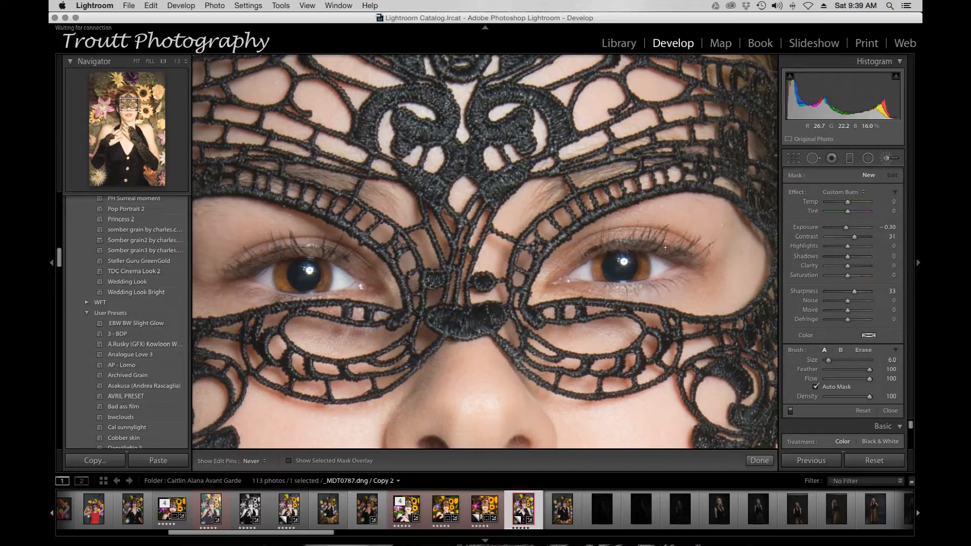
left_click_drag(685, 253, 640, 234)
left_click_drag(697, 278, 624, 292)
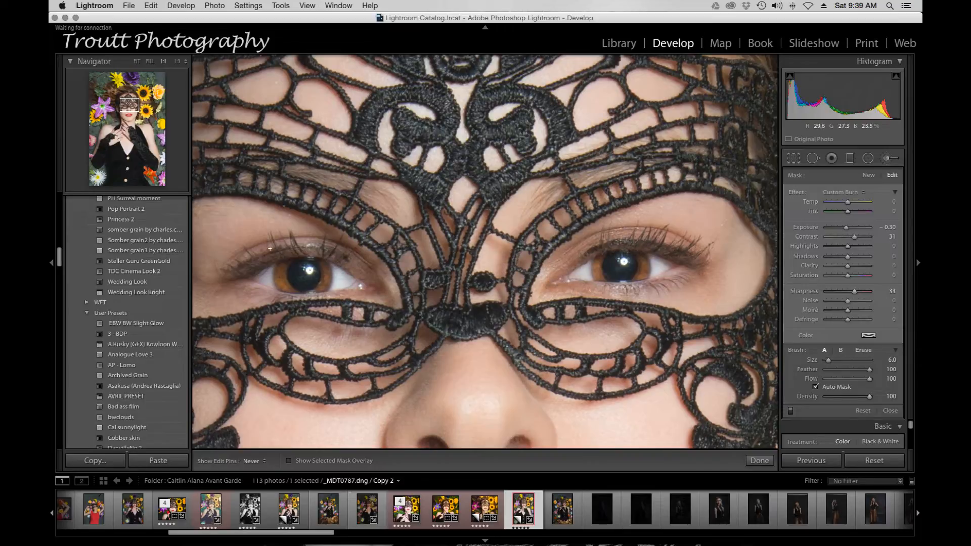
left_click_drag(324, 249, 329, 250)
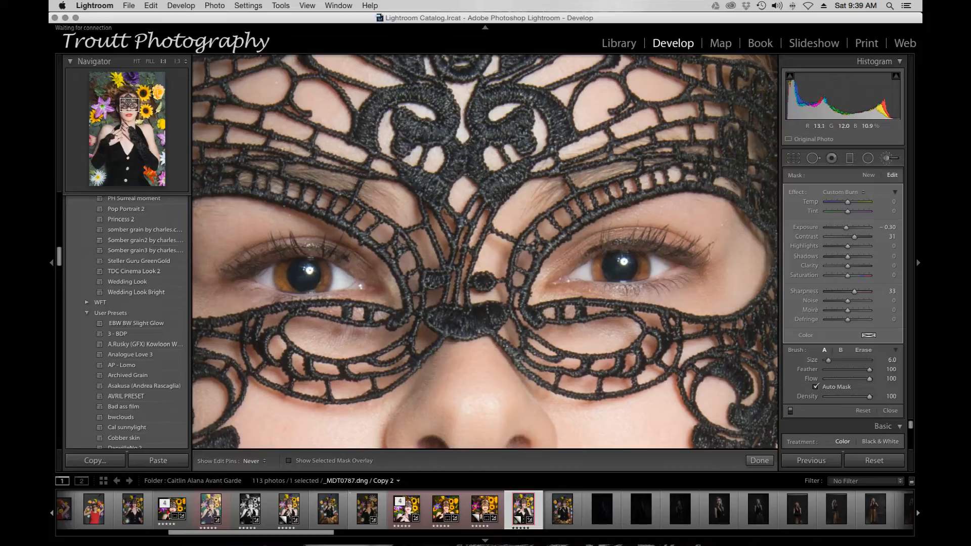
- Extend the Custom Burn over both eyebrows behind the lace mask with brush size 9
scroll(378, 198, "up", 3)
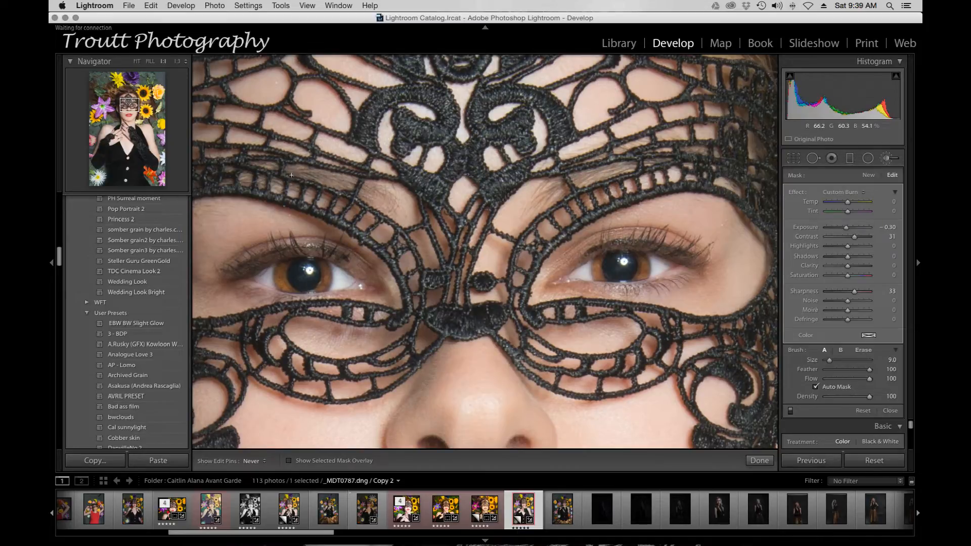
left_click_drag(231, 181, 224, 183)
mouse_move(532, 202)
left_mouse_down()
mouse_move(612, 168)
mouse_move(701, 174)
left_mouse_up()
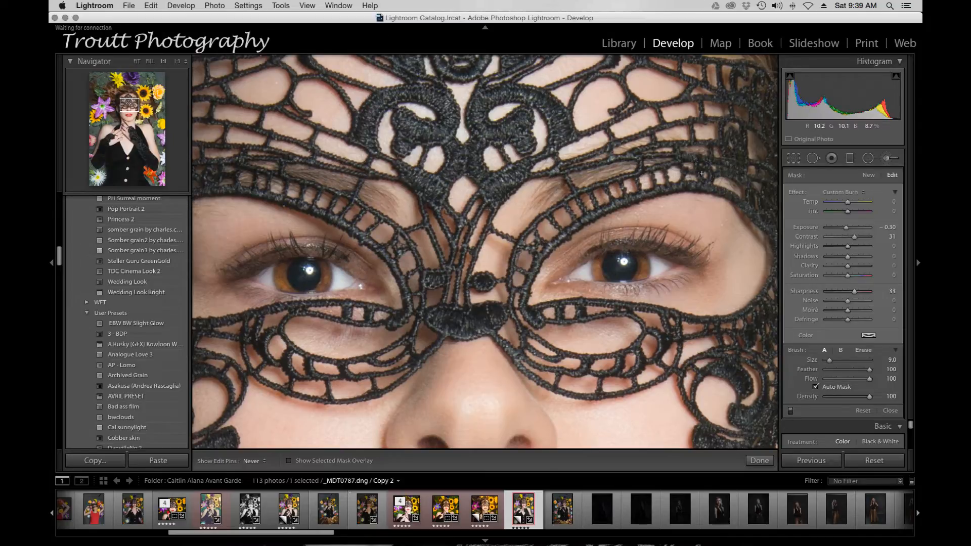
- Burn the upper eyelid areas of both eyes with brush size 12
mouse_move(128, 105)
left_mouse_down()
mouse_move(129, 115)
mouse_move(121, 107)
left_mouse_up()
key("bracketright")
key("bracketright")
key("bracketright")
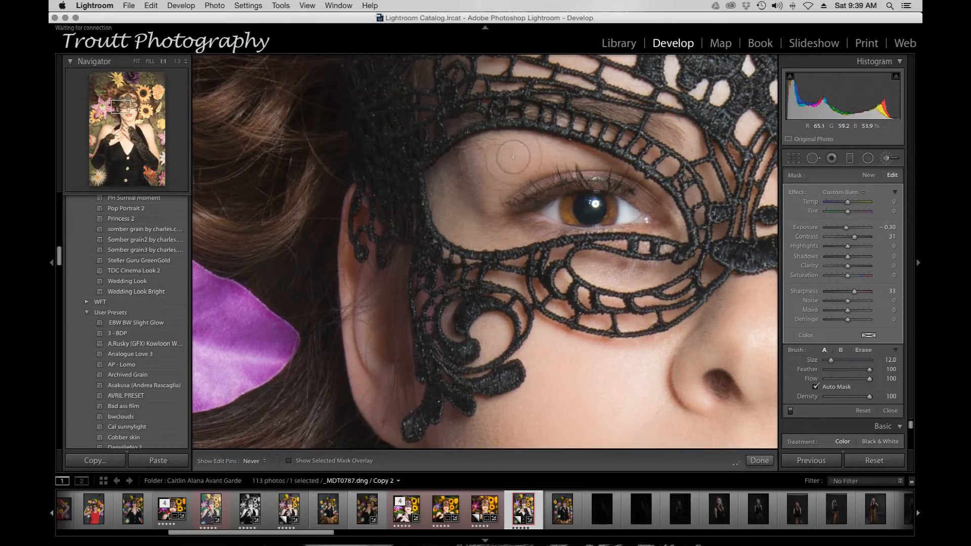
mouse_move(537, 157)
left_mouse_down()
mouse_move(502, 164)
mouse_move(491, 152)
mouse_move(496, 170)
left_mouse_up()
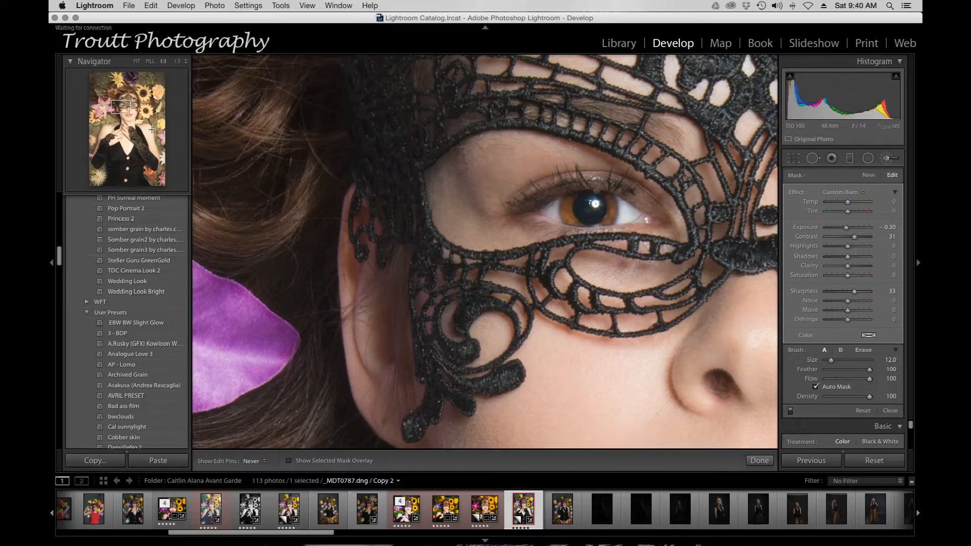
left_click_drag(152, 129, 135, 106)
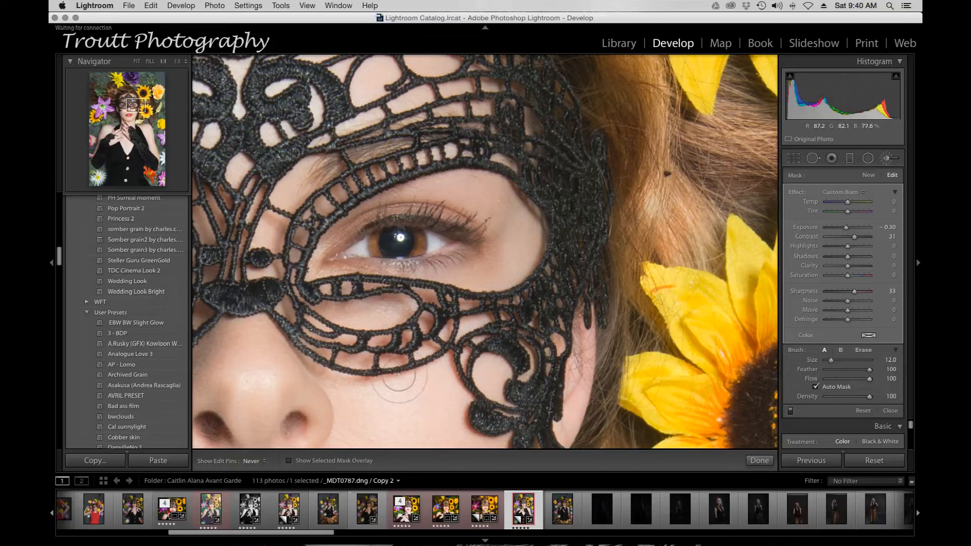
left_click_drag(521, 212, 438, 198)
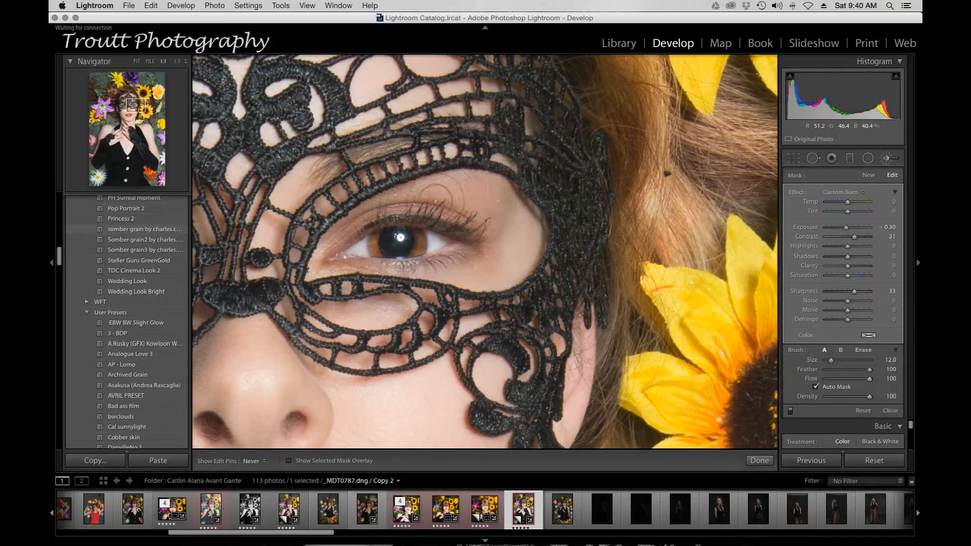
left_click(140, 107)
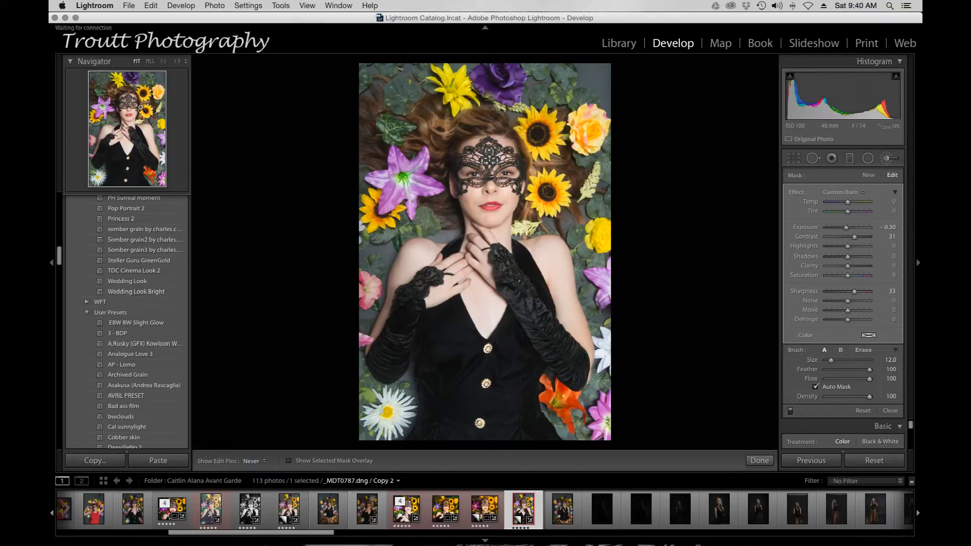
- Set the zoom ratio to 1:3 and burn along the jawline from the chin up to the earlobe
left_click(118, 105)
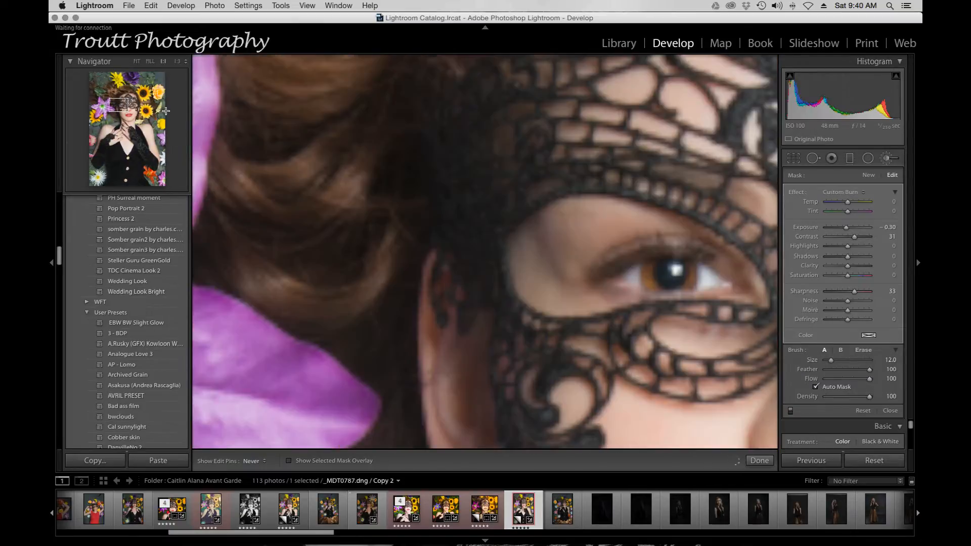
left_click(120, 111)
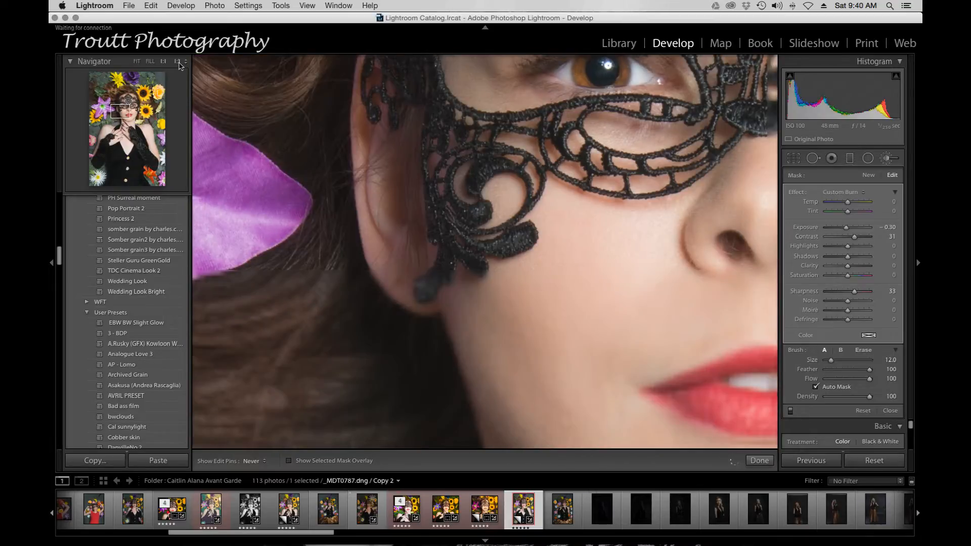
left_click(177, 62)
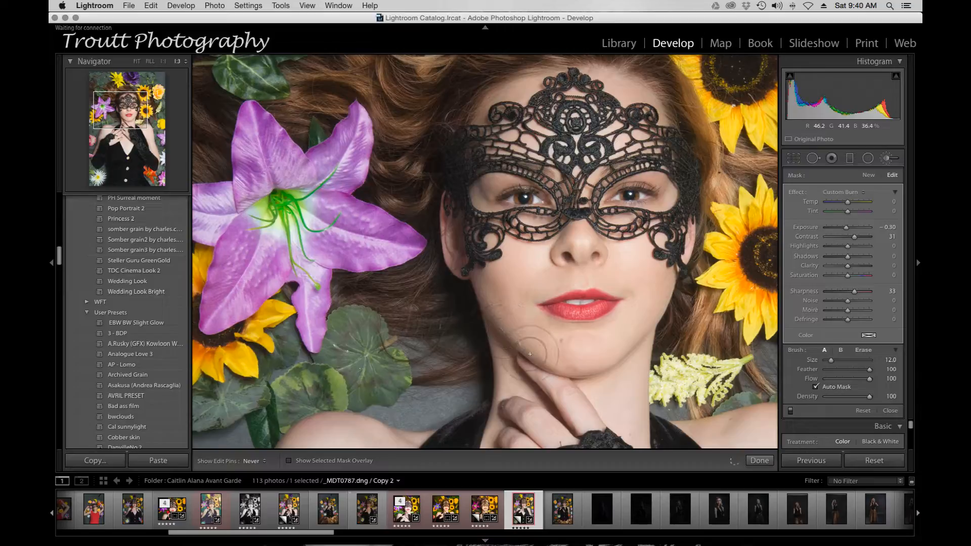
left_click_drag(530, 354, 481, 281)
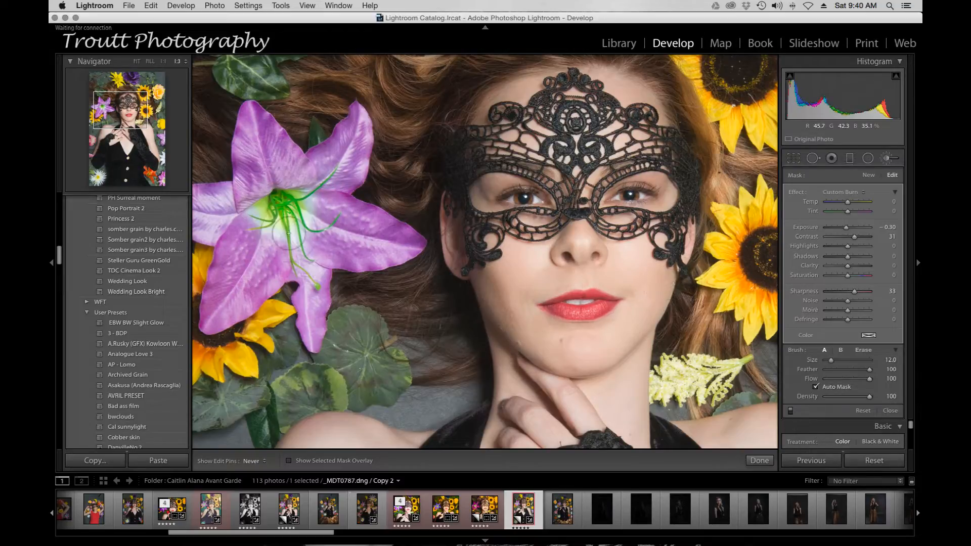
- Burn along the edges of the shoulder, upper arm and neck, and close the adjustment brush
left_click_drag(113, 111, 102, 137)
mouse_move(627, 160)
left_mouse_down()
mouse_move(556, 143)
mouse_move(512, 187)
left_mouse_up()
mouse_move(468, 266)
left_mouse_down()
mouse_move(441, 379)
mouse_move(413, 442)
left_mouse_up()
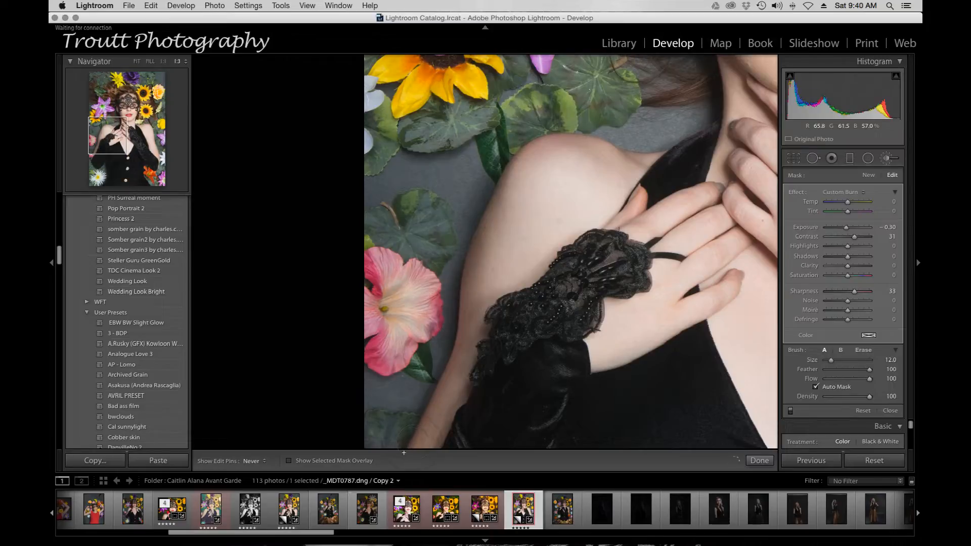
left_click(119, 137)
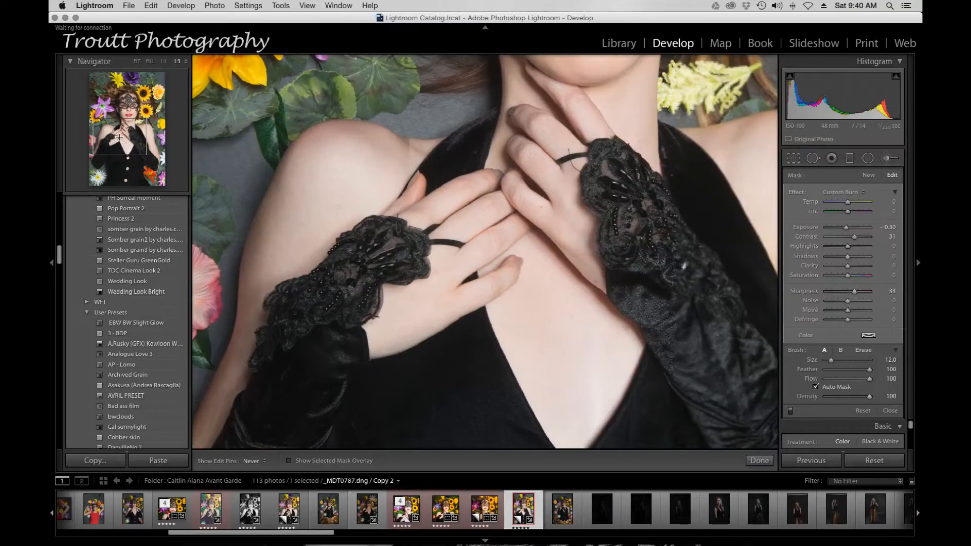
left_click_drag(119, 137, 140, 137)
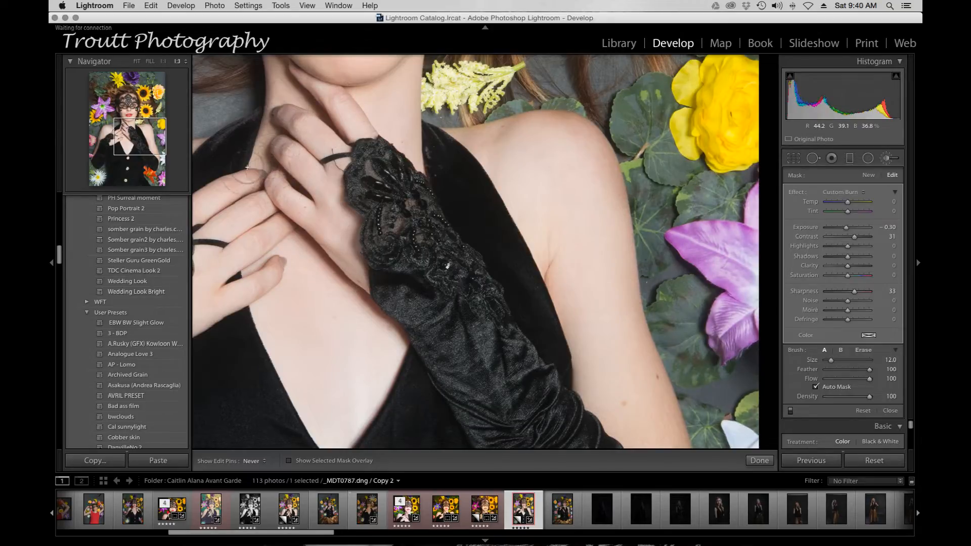
mouse_move(246, 167)
left_mouse_down()
mouse_move(215, 138)
mouse_move(264, 89)
left_mouse_up()
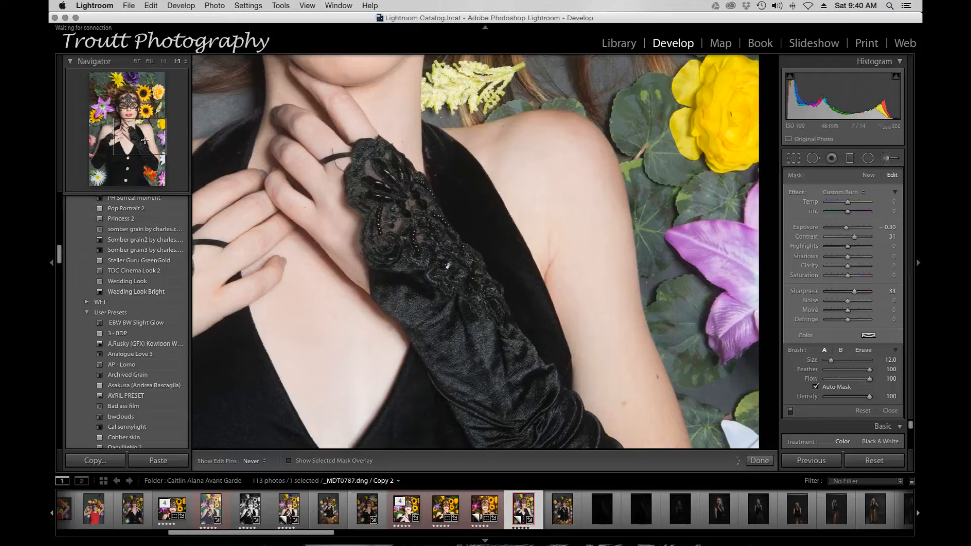
left_click_drag(141, 137, 132, 123)
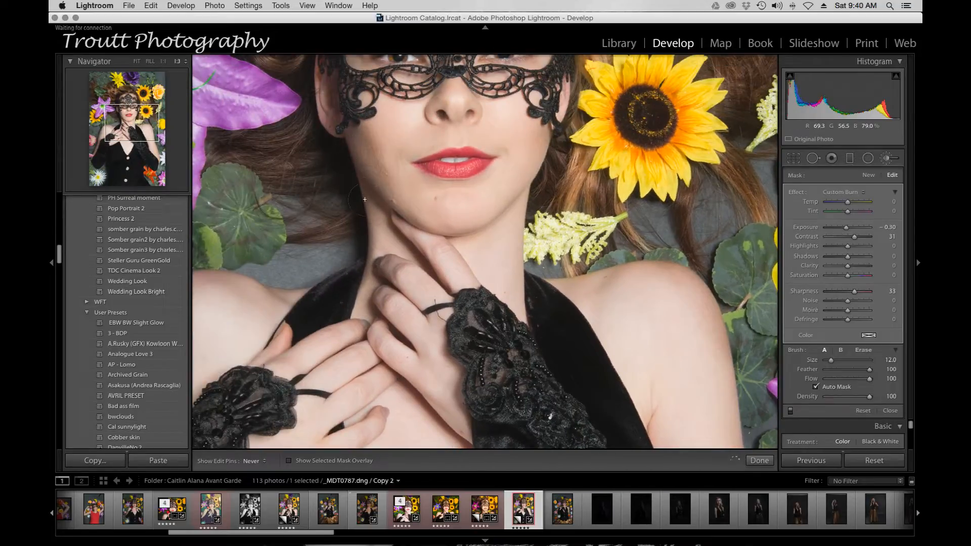
left_click(123, 116)
left_click(123, 116)
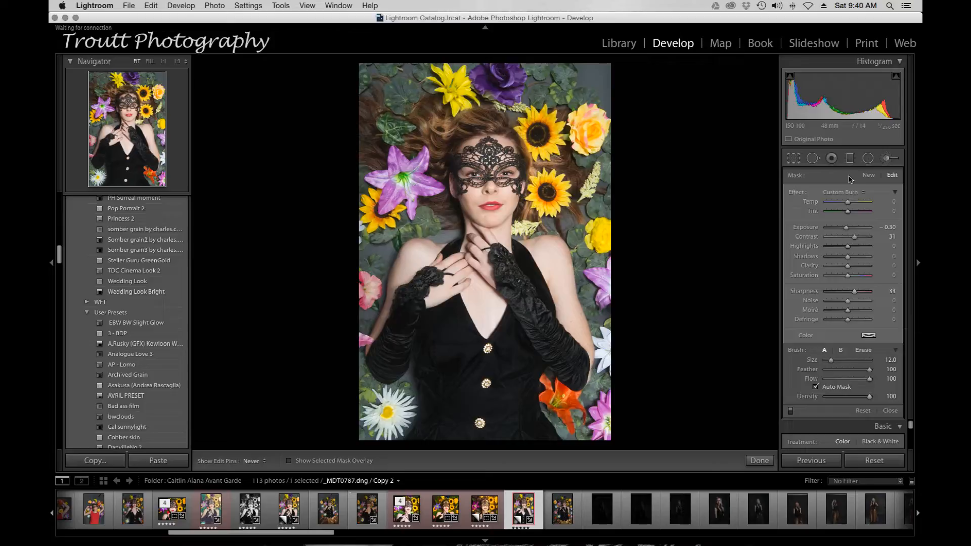
left_click(887, 158)
- Compare the portrait side by side in before and after view, and return to the single-photo view
left_click(231, 460)
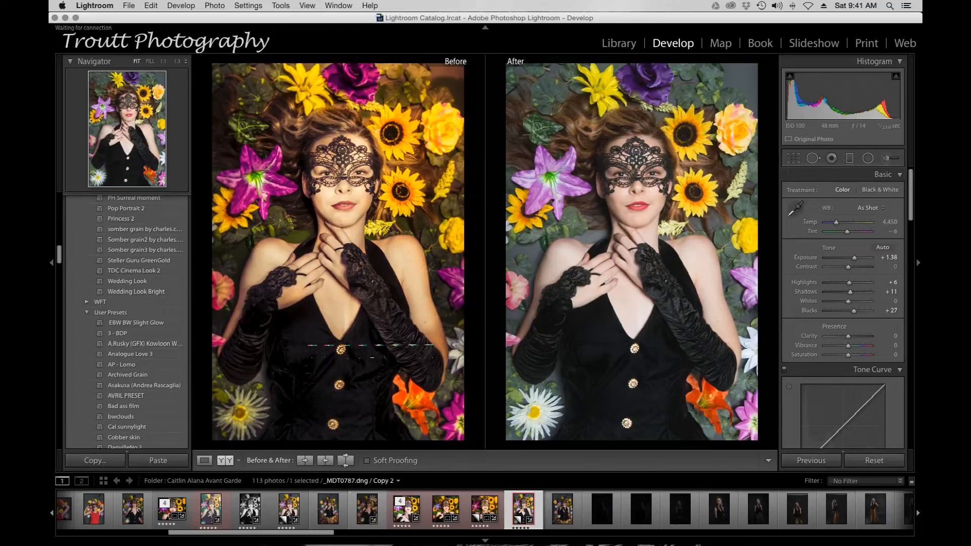
left_click(227, 465)
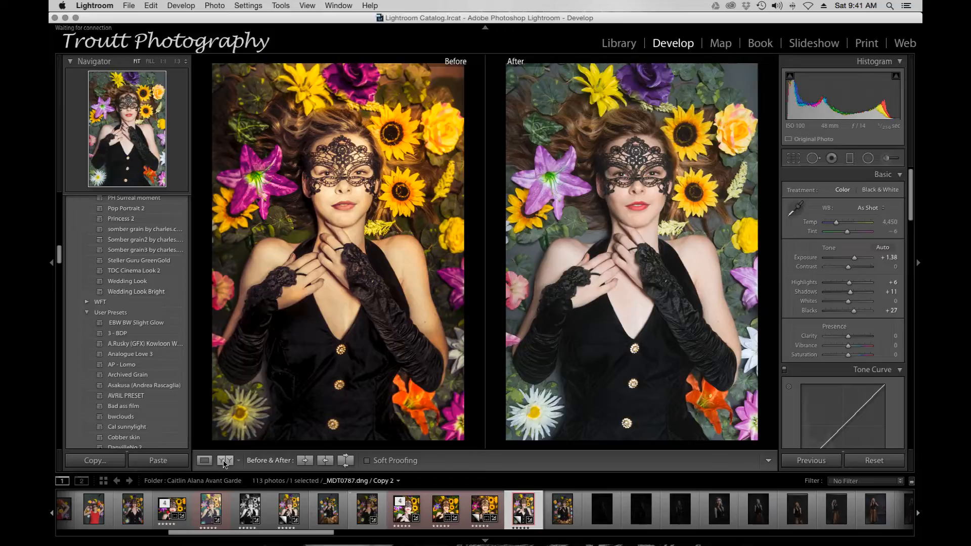
left_click(207, 460)
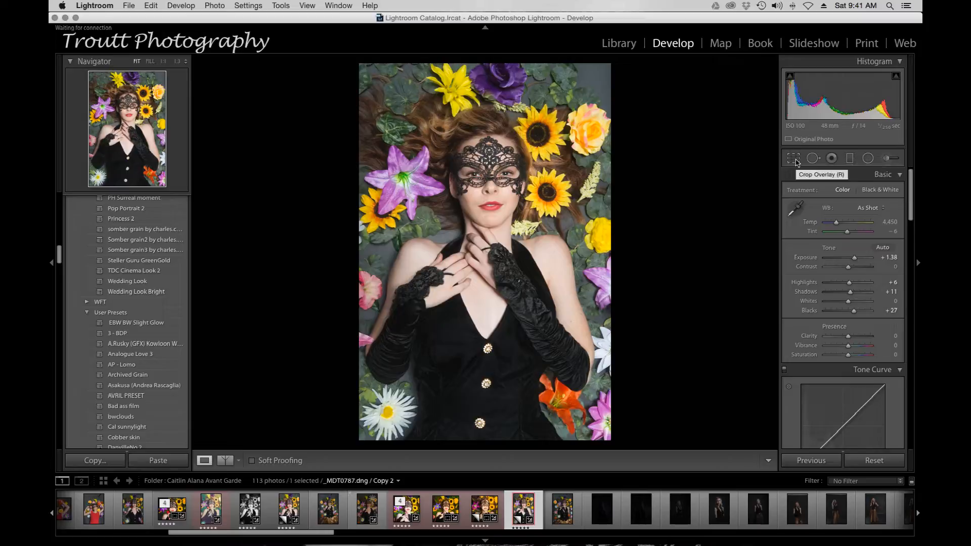
- Send the edited portrait to Adobe Photoshop CC 2014 for further editing
right_click(467, 219)
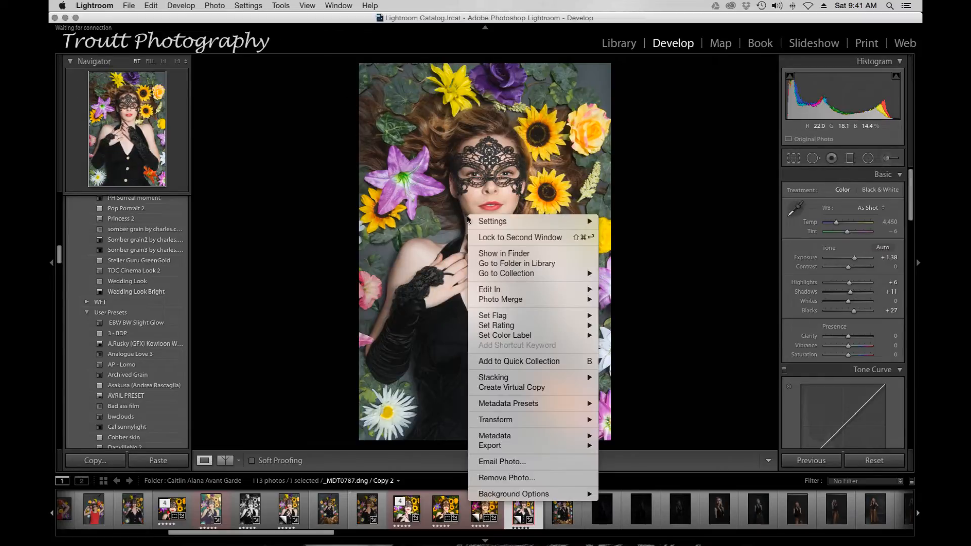
mouse_move(534, 290)
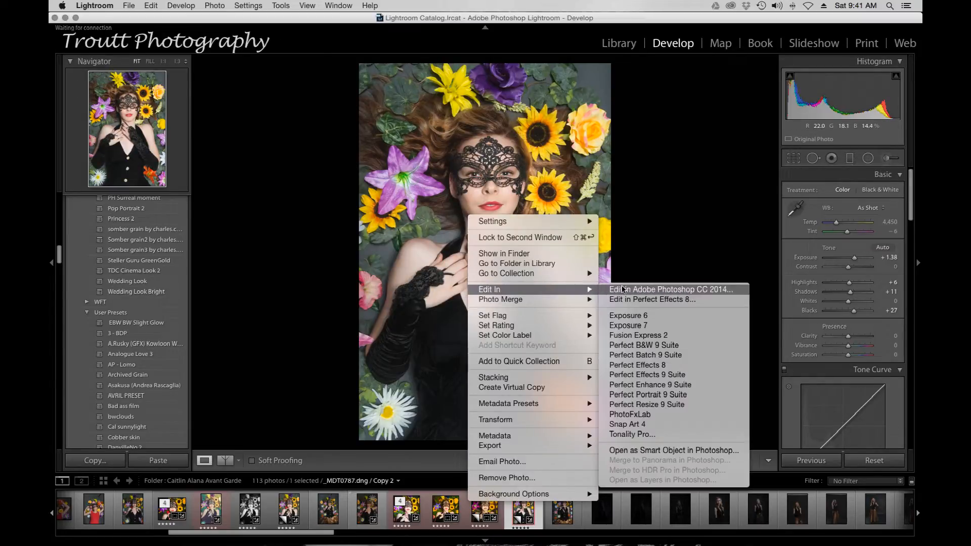
left_click(625, 290)
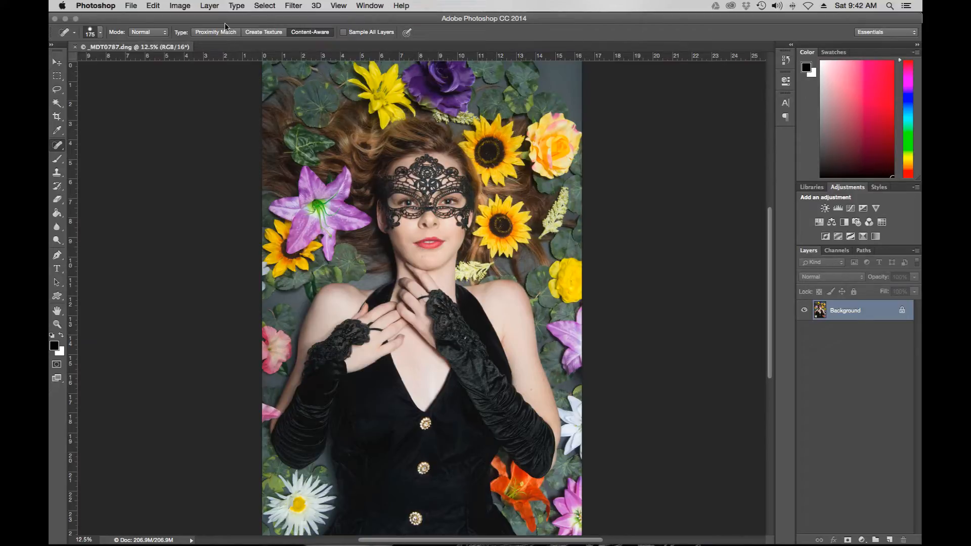
- Apply the Liquify filter, nudging the upper lip's edge with the warp brush to even out its shape
left_click(290, 6)
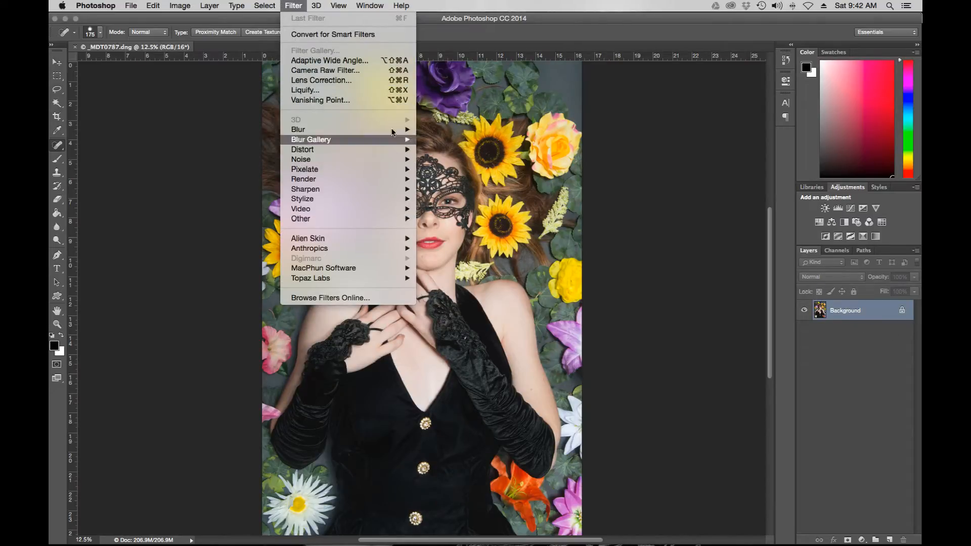
left_click(353, 91)
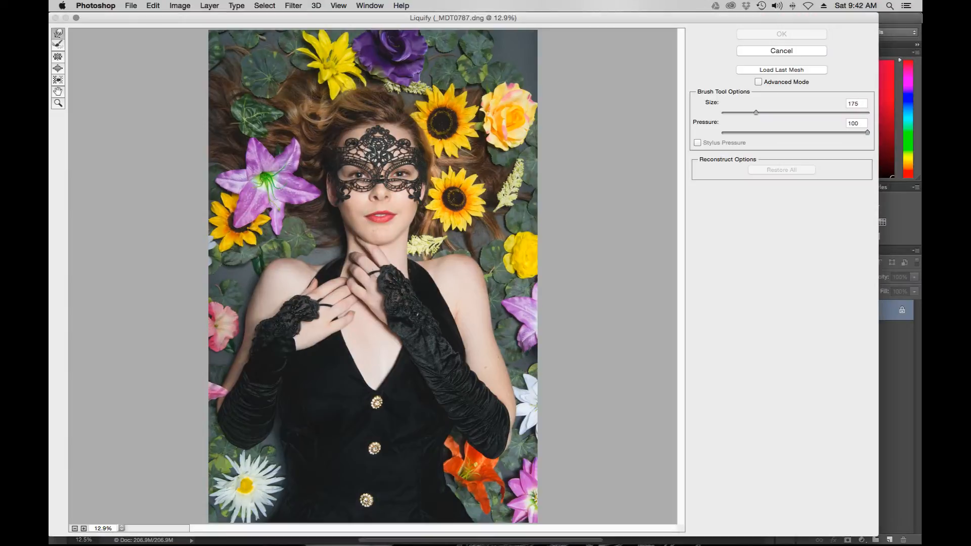
scroll(370, 152, "up", 4)
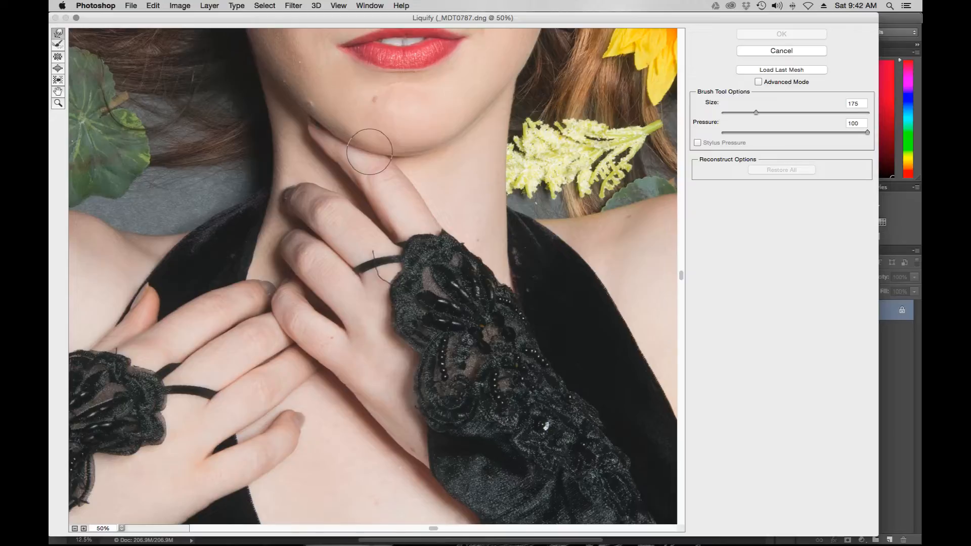
scroll(370, 152, "up", 1)
scroll(369, 153, "up", 10)
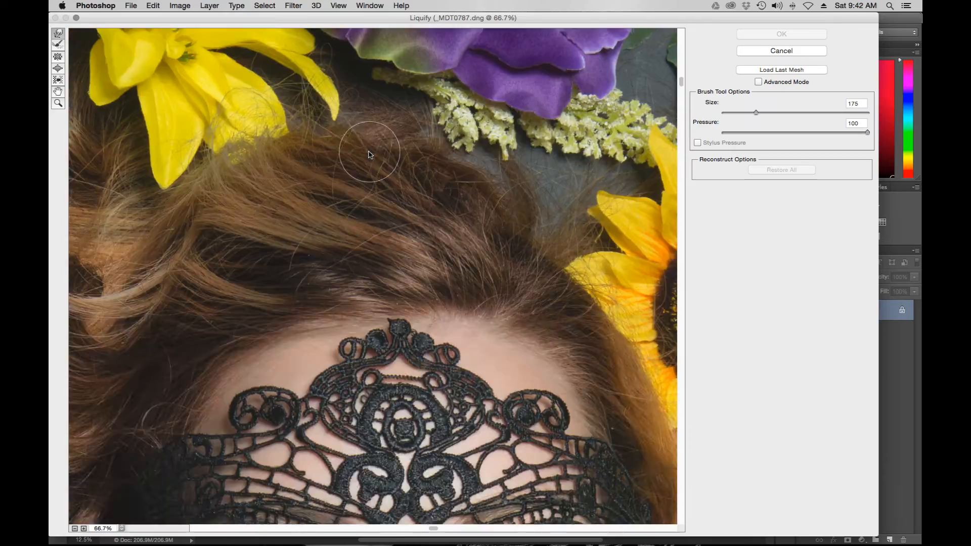
scroll(369, 154, "up", 5)
scroll(369, 153, "down", 10)
scroll(370, 152, "down", 10)
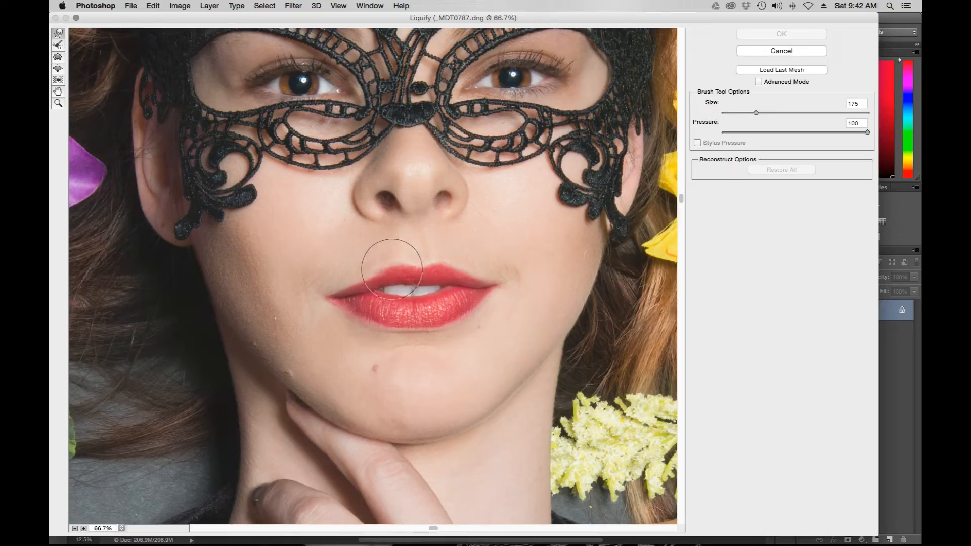
left_click_drag(392, 269, 393, 269)
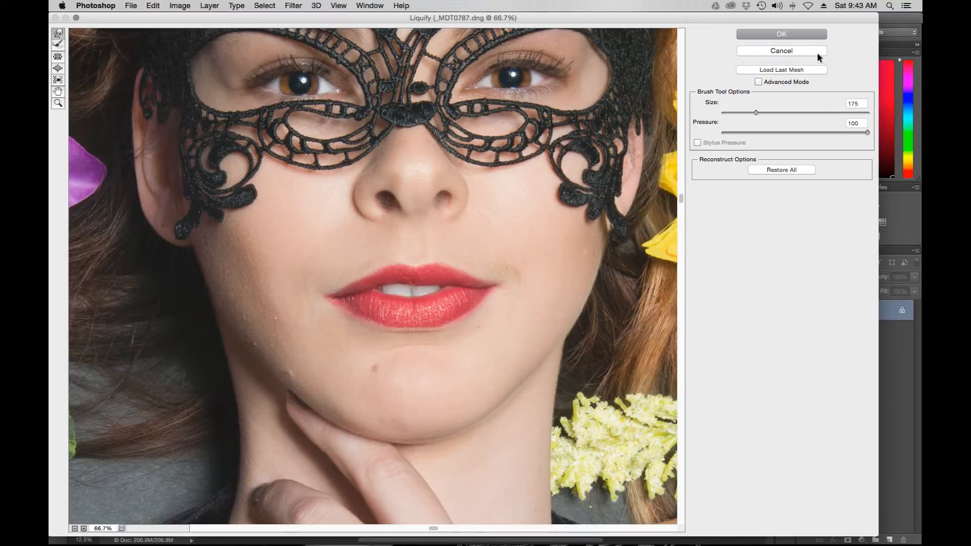
left_click(797, 35)
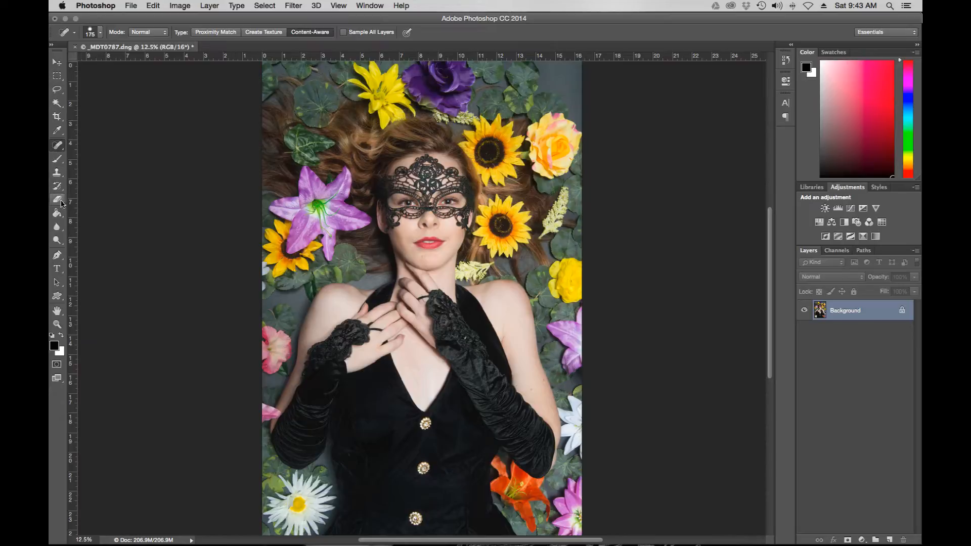
- Activate the Clone Stamp tool and enlarge its brush to 250 px
left_click(58, 172)
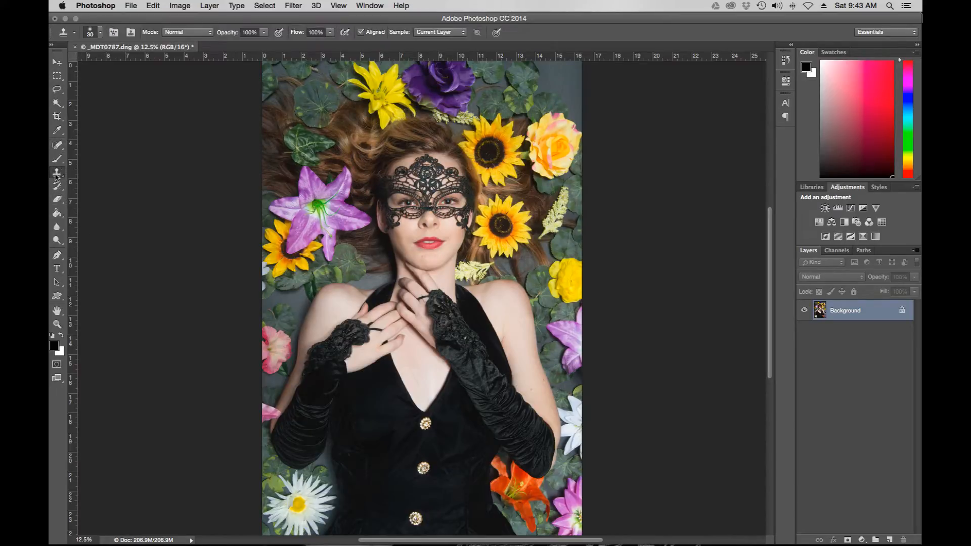
right_click(57, 175)
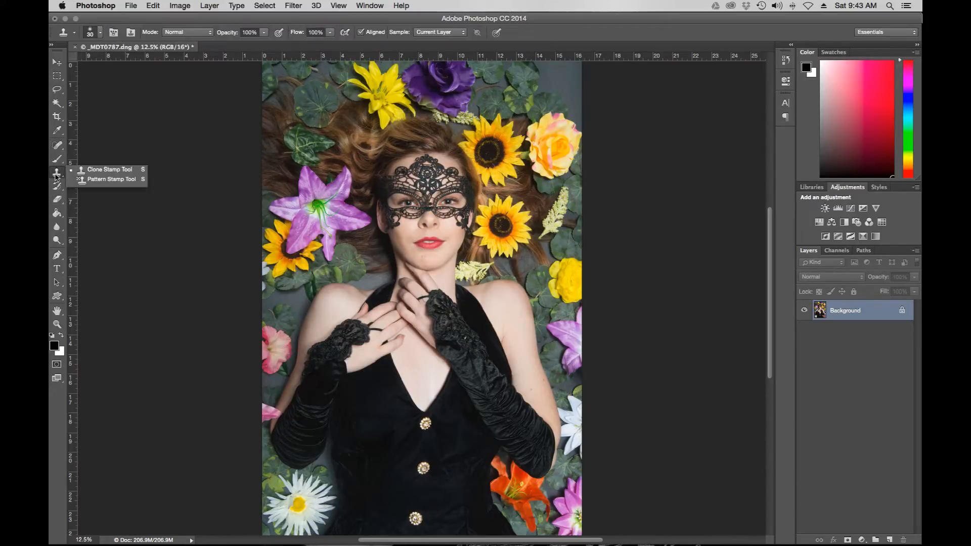
left_click(121, 174)
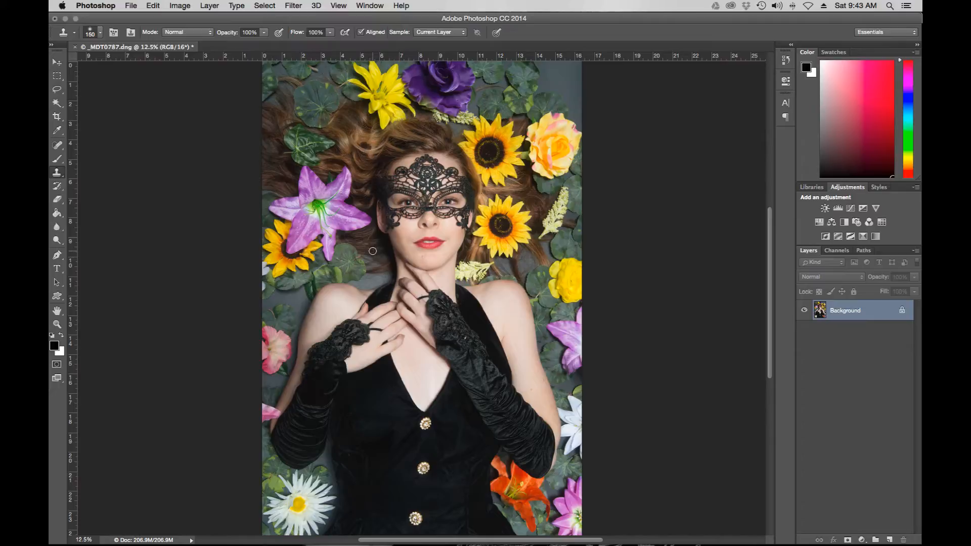
key("bracketright")
key("bracketright")
key("bracketright")
scroll(373, 252, "up", 5)
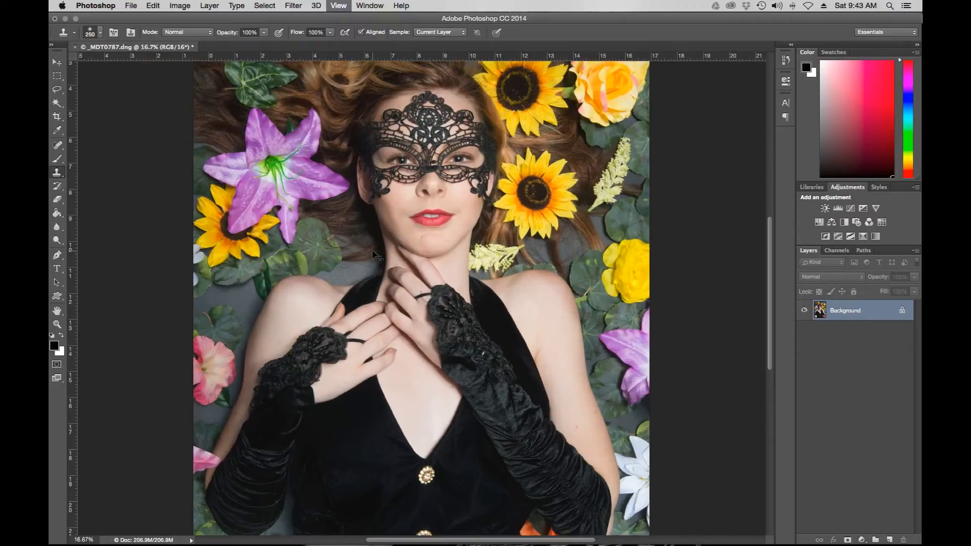
scroll(373, 251, "down", 1)
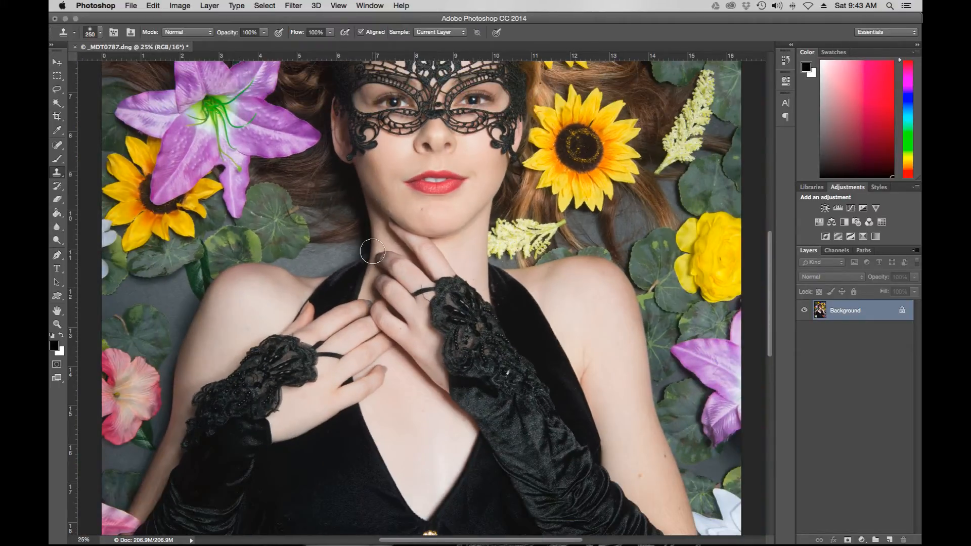
- Try to clone the leaf below the purple lily over the bare gap between shoulder and neck
left_click(272, 229, "alt")
mouse_move(345, 251)
left_mouse_down()
mouse_move(359, 251)
mouse_move(303, 257)
mouse_move(319, 263)
mouse_move(323, 249)
mouse_move(314, 264)
left_mouse_up()
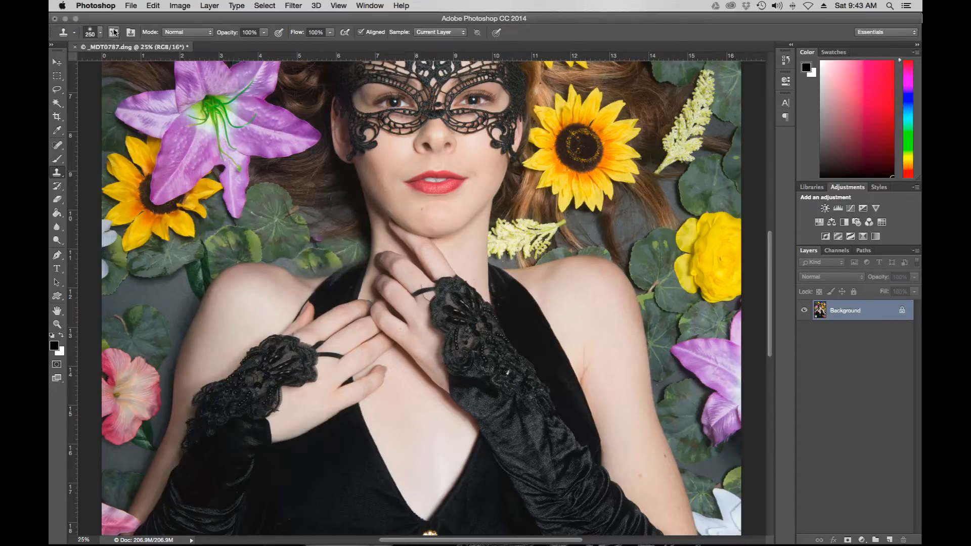
left_click(183, 6)
left_click(170, 38)
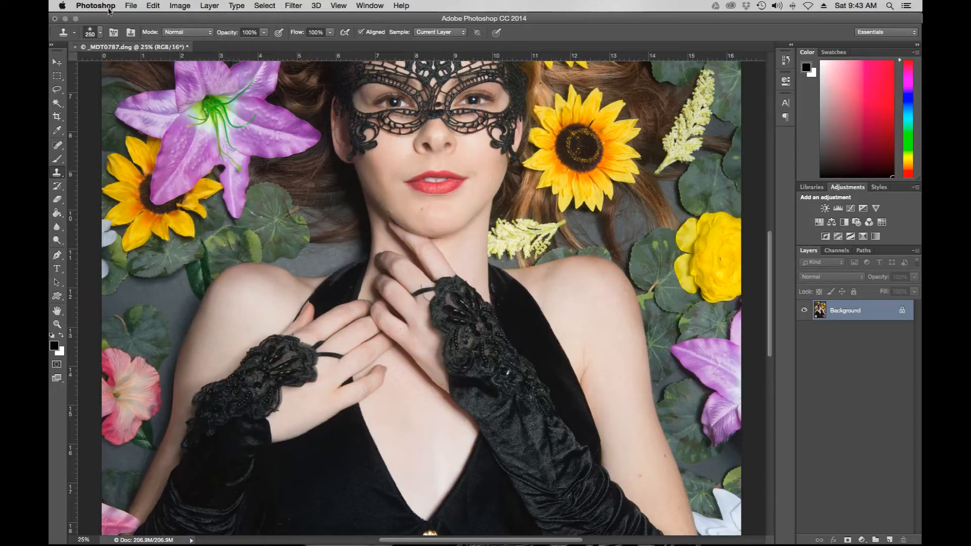
- Raise the clone brush's hardness, reduce it to 175 px, and clone a leaf into the gap above the shoulder, undoing the stray last stroke
left_click(90, 34)
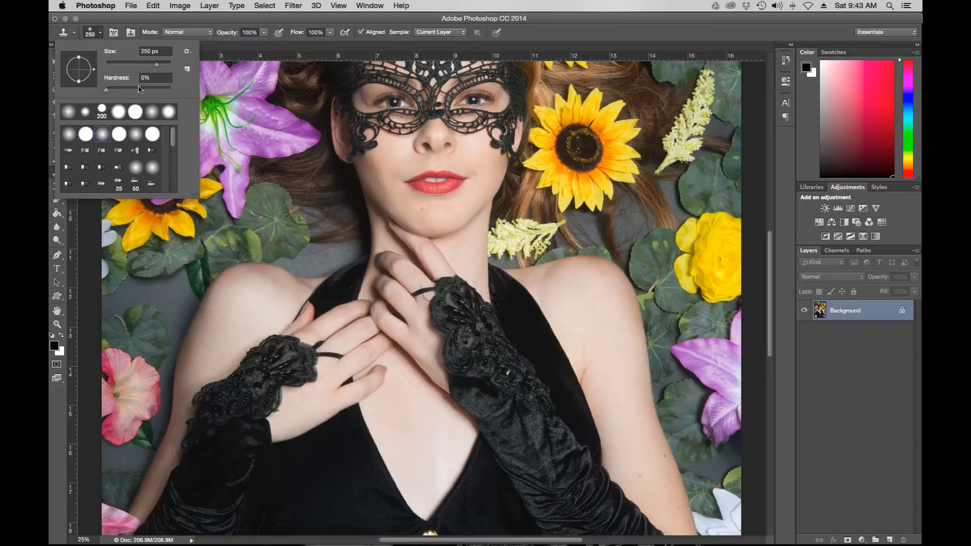
left_click(141, 90)
left_click(91, 33)
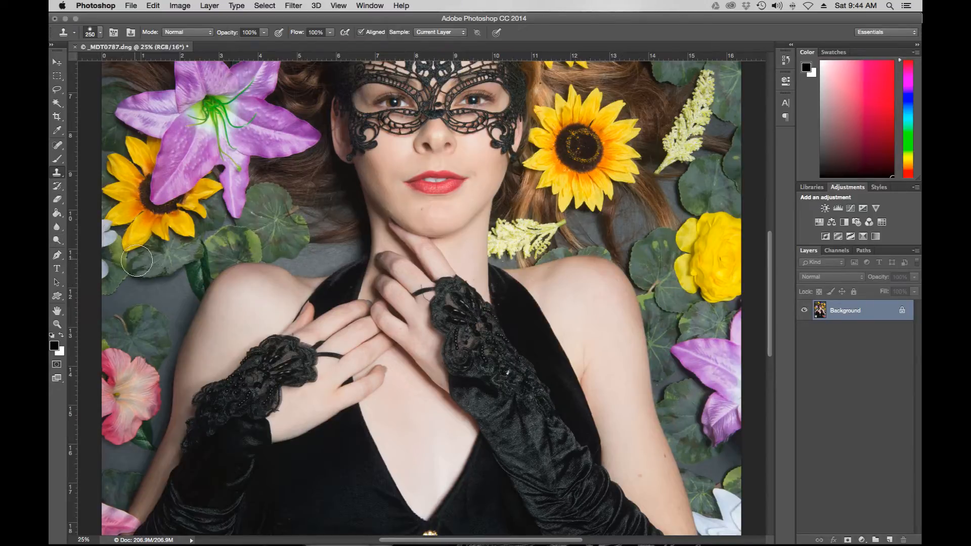
key("bracketleft")
key("bracketleft")
mouse_move(304, 257)
left_mouse_down()
mouse_move(351, 251)
mouse_move(303, 248)
mouse_move(336, 251)
mouse_move(318, 267)
mouse_move(283, 258)
mouse_move(318, 225)
mouse_move(294, 240)
mouse_move(305, 266)
mouse_move(286, 257)
left_mouse_up()
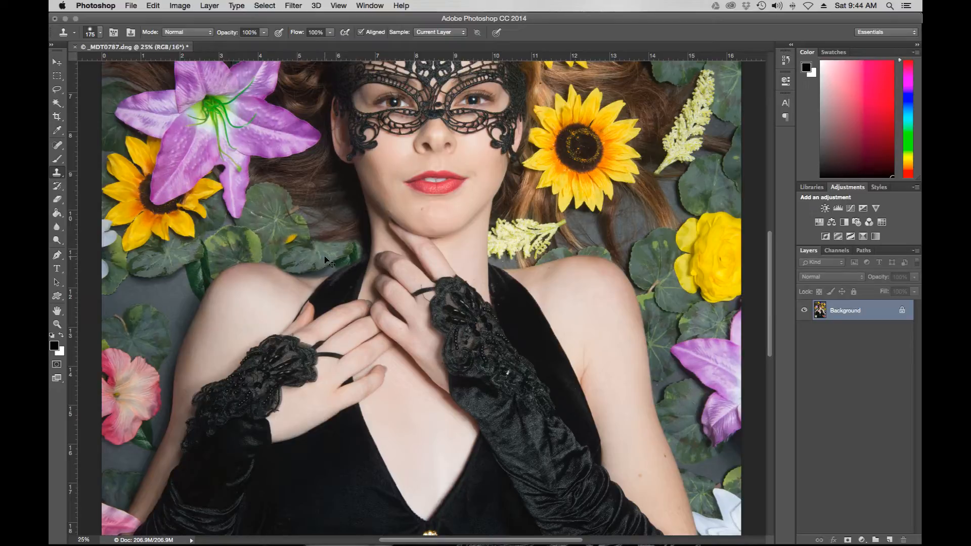
key("super+z")
- Clone leaves over the bare background in the photo's upper-right corner, above the pink and yellow rose
scroll(440, 187, "up", 15)
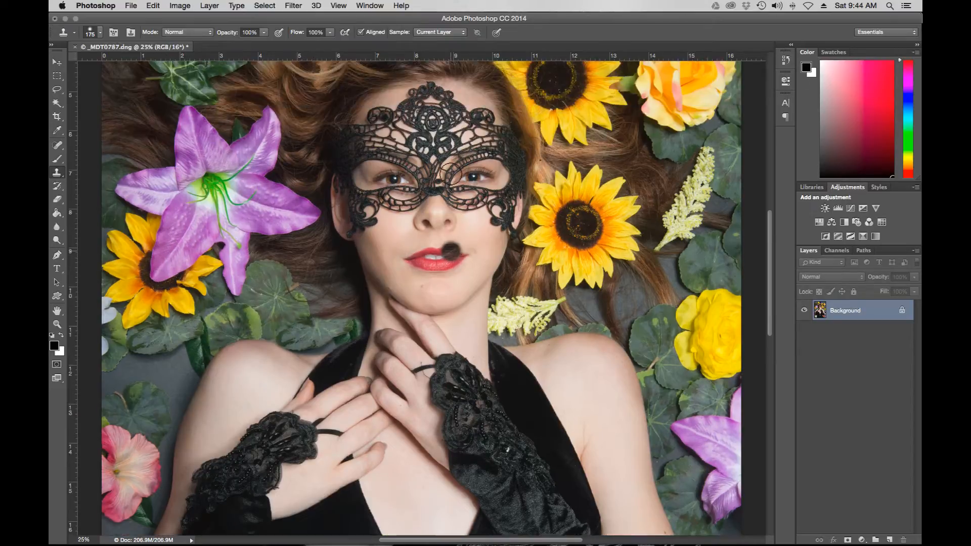
scroll(436, 190, "left", 2)
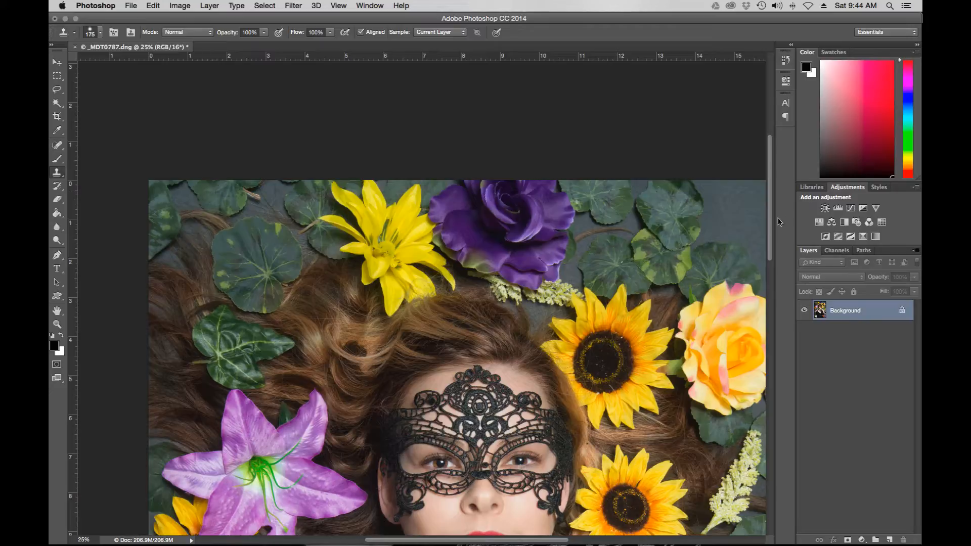
mouse_move(703, 191)
left_mouse_down()
mouse_move(771, 192)
mouse_move(707, 203)
mouse_move(721, 207)
mouse_move(778, 191)
left_mouse_up()
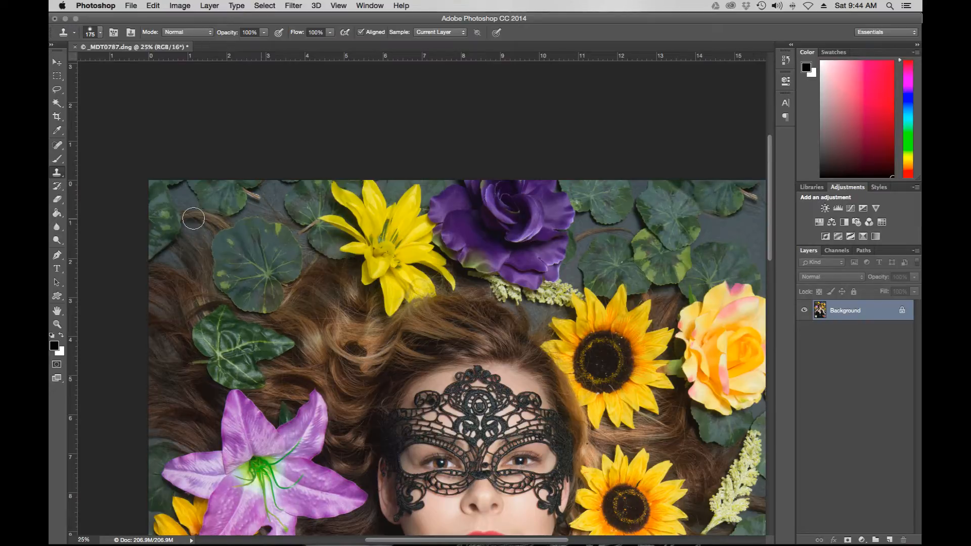
scroll(194, 218, "down", 3)
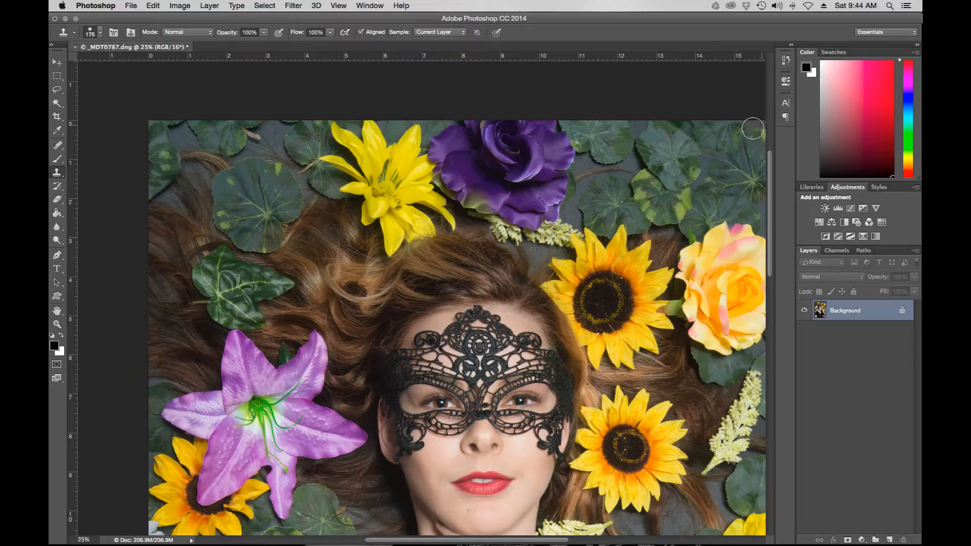
mouse_move(723, 155)
left_mouse_down()
mouse_move(707, 182)
mouse_move(732, 195)
left_mouse_up()
left_click(738, 215)
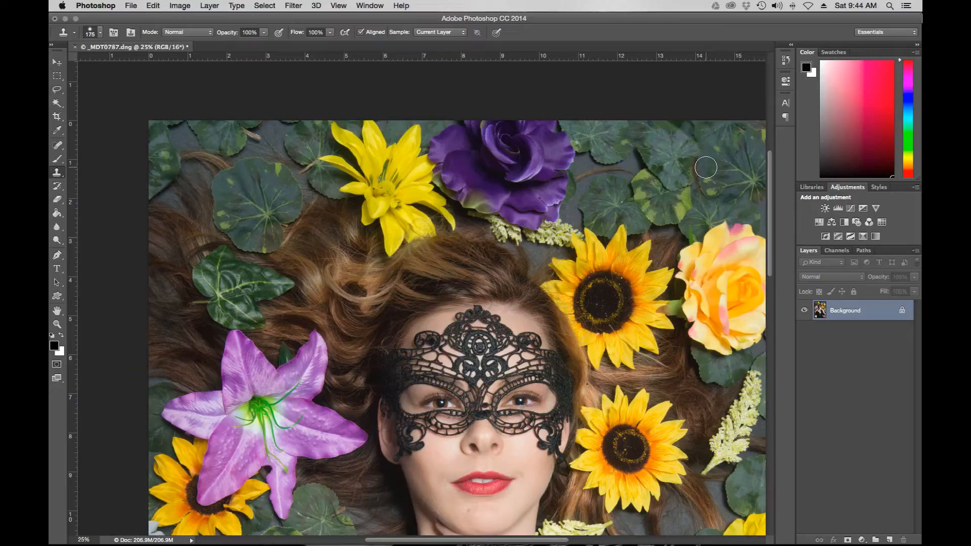
left_click_drag(693, 164, 700, 183)
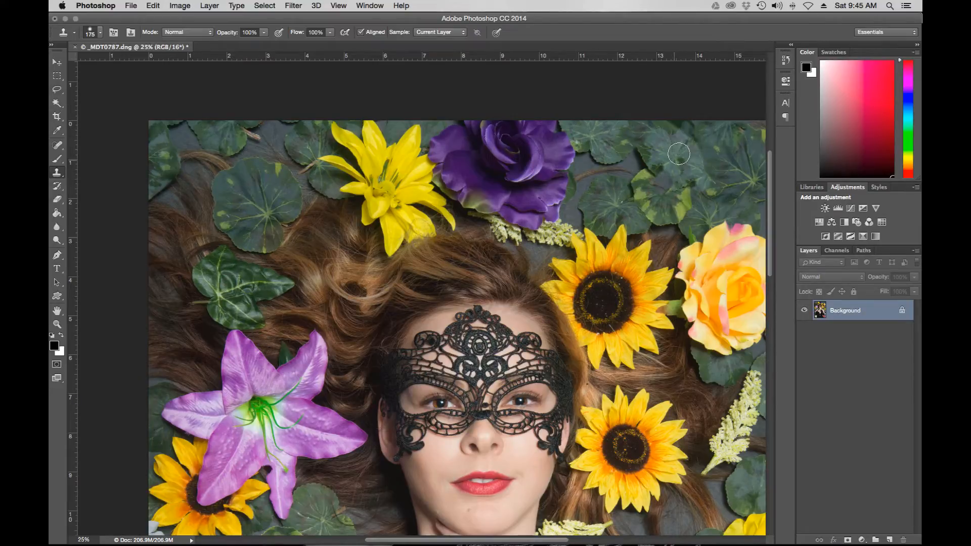
- Clone leaves over the bare background along the photo's top edge, beside the yellow flower
mouse_move(287, 139)
left_mouse_down()
mouse_move(263, 125)
mouse_move(254, 131)
mouse_move(278, 152)
mouse_move(237, 151)
mouse_move(263, 133)
mouse_move(291, 149)
mouse_move(196, 146)
mouse_move(171, 129)
mouse_move(195, 142)
left_mouse_up()
scroll(534, 172, "down", 2)
scroll(534, 172, "up", 3)
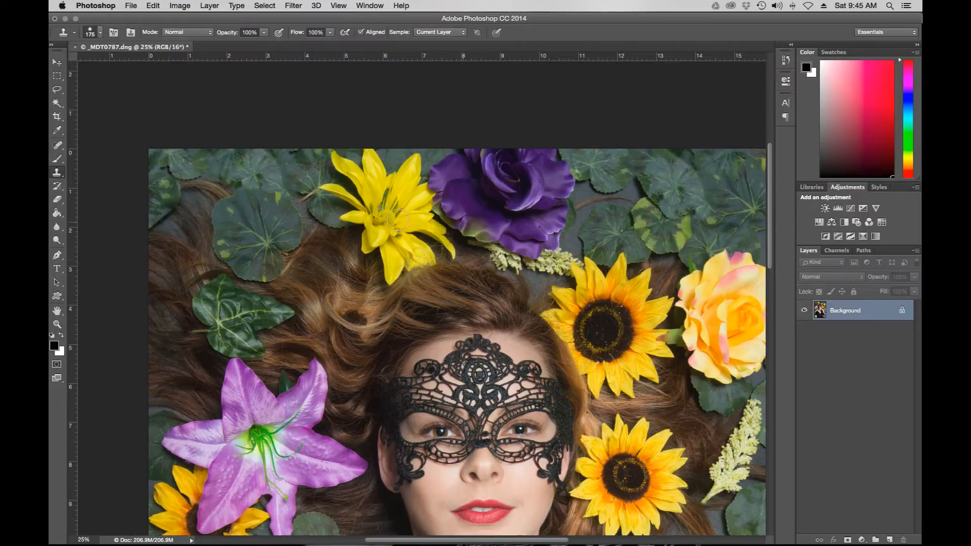
- Clone the sunflower below the purple lily into the photo's upper-right corner
scroll(400, 218, "down", 3)
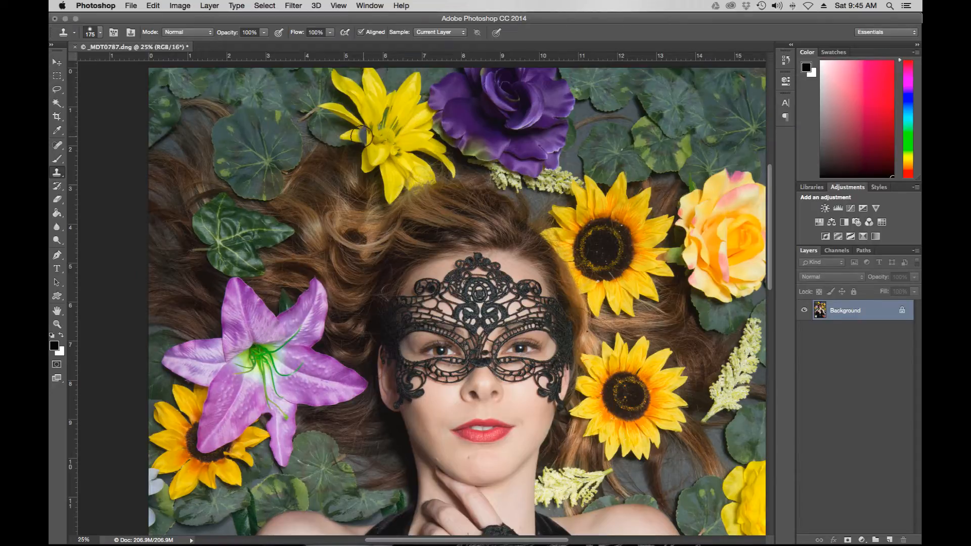
scroll(325, 159, "down", 3)
scroll(325, 159, "down", 2)
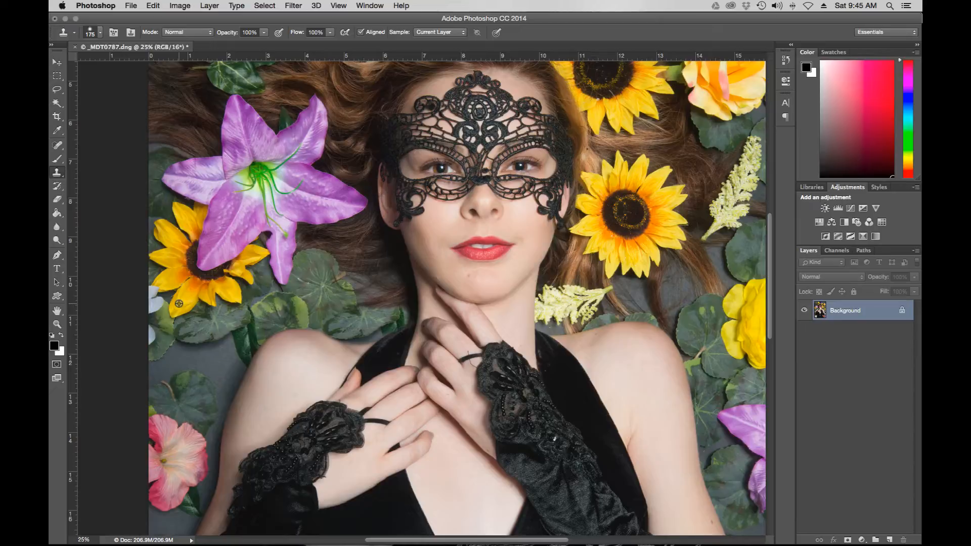
scroll(730, 270, "up", 8)
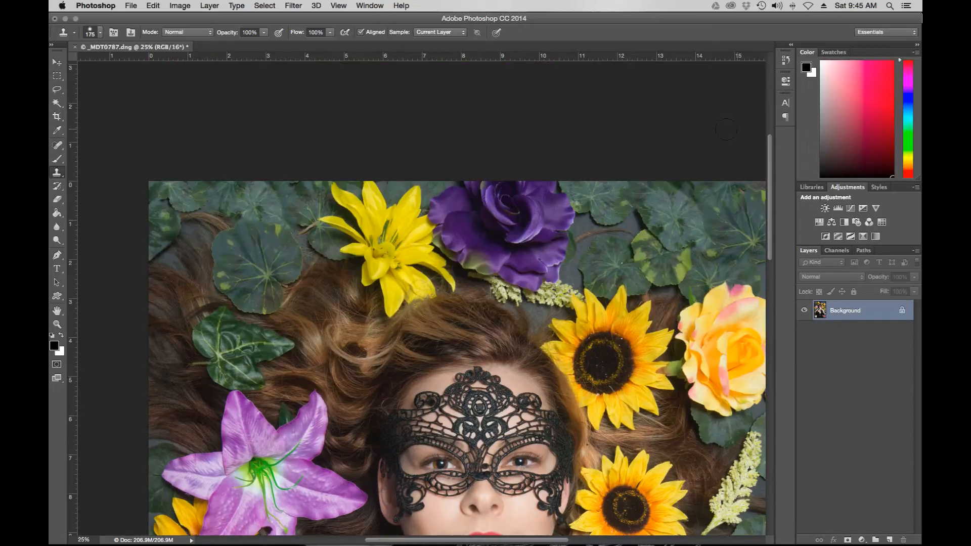
mouse_move(709, 224)
left_mouse_down()
mouse_move(711, 215)
mouse_move(722, 225)
mouse_move(712, 199)
mouse_move(756, 190)
mouse_move(742, 224)
mouse_move(687, 175)
mouse_move(688, 201)
left_mouse_up()
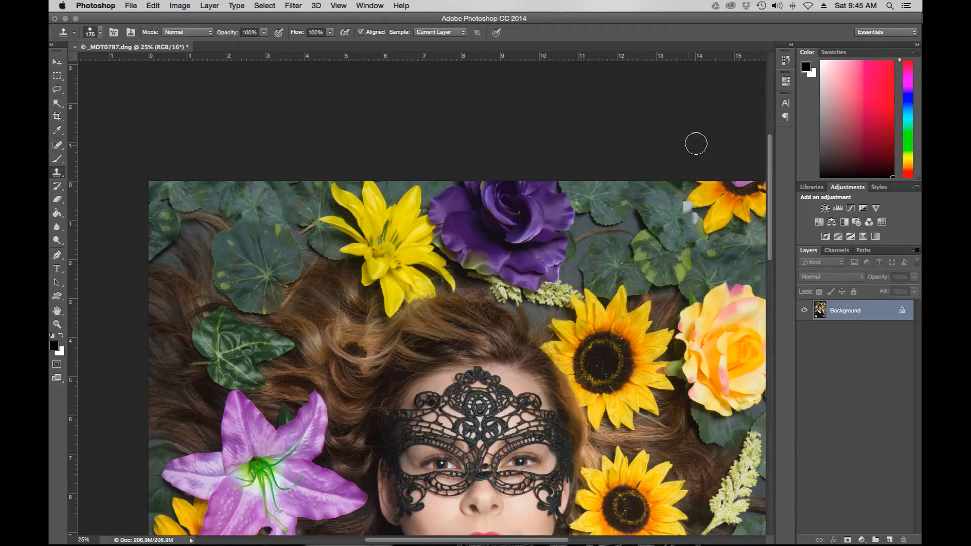
mouse_move(677, 208)
left_mouse_down()
mouse_move(658, 205)
mouse_move(673, 180)
left_mouse_up()
- Cover the pale patch beside the cloned corner sunflower's petals with leaf texture
scroll(582, 296, "down", 3)
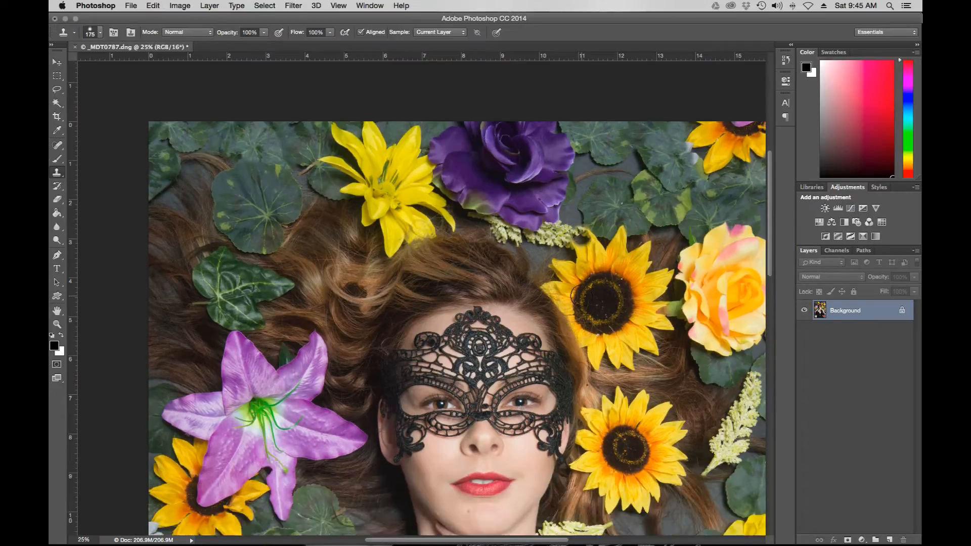
scroll(657, 268, "right", 4)
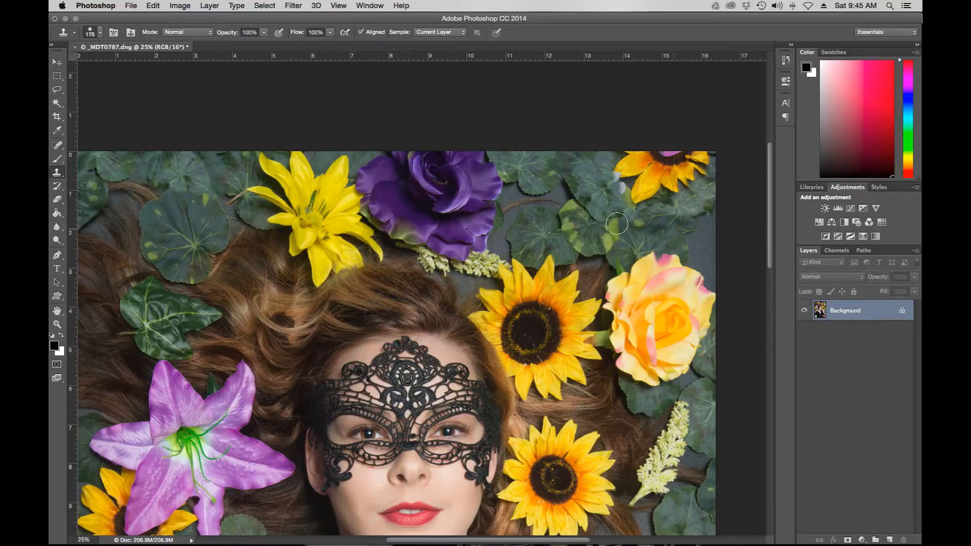
scroll(617, 223, "down", 3)
scroll(617, 223, "up", 7)
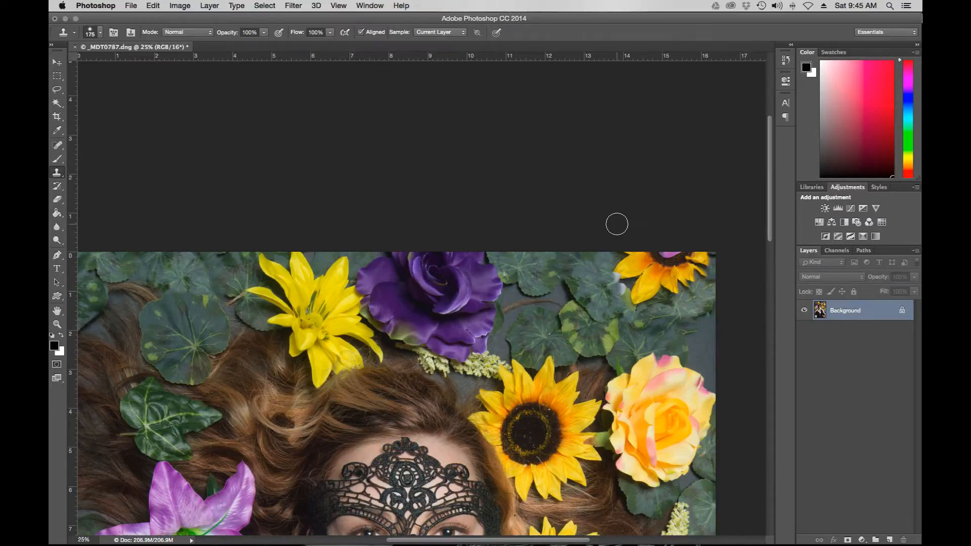
scroll(617, 224, "down", 5)
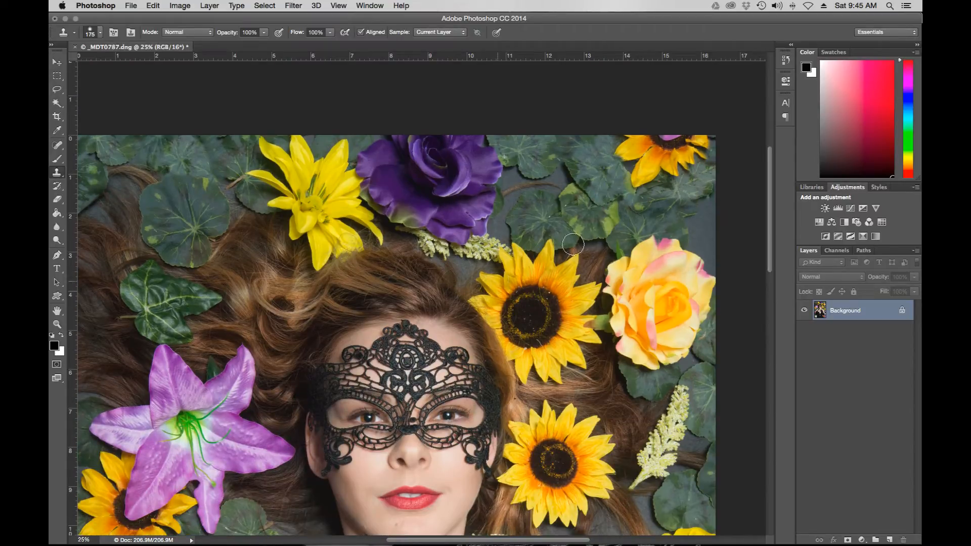
scroll(656, 171, "down", 10)
scroll(645, 190, "up", 11)
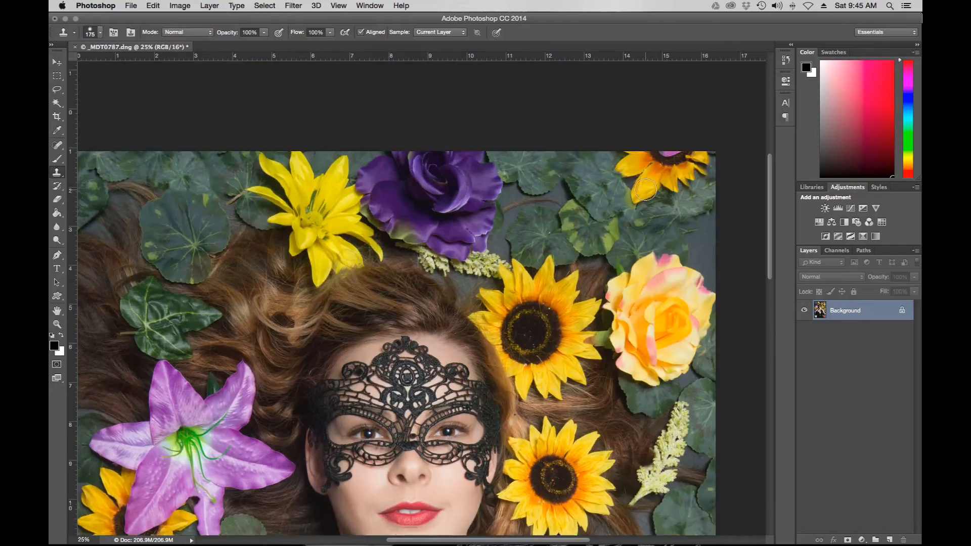
scroll(472, 212, "down", 3)
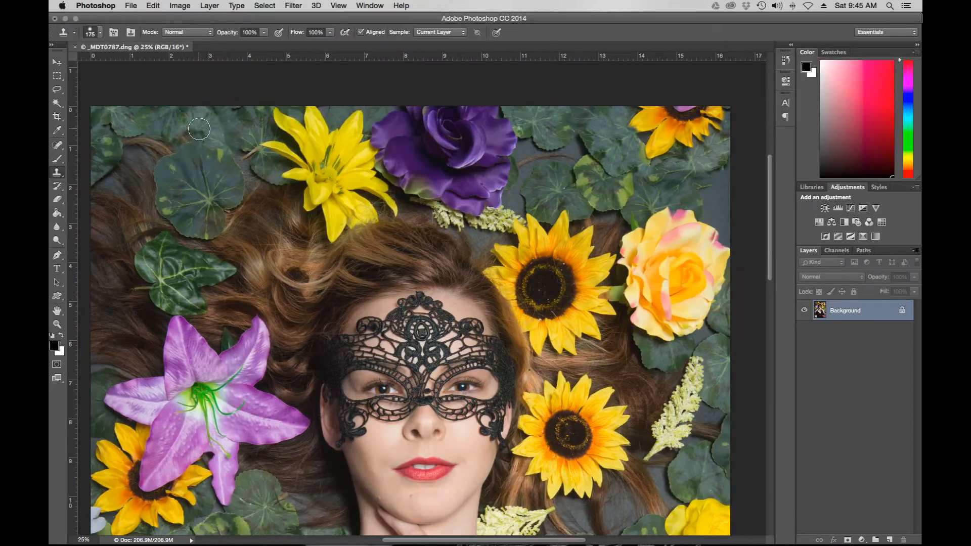
- Clone a leaf into the dark gap beneath the lower sunflower beside the face, and undo the misplaced stroke
scroll(357, 231, "down", 8)
left_click(392, 230)
key("super+z")
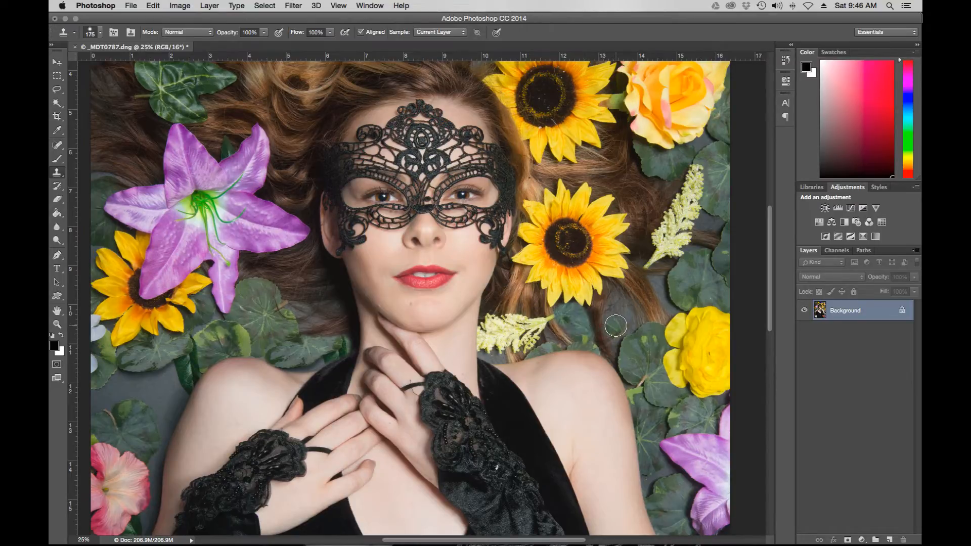
- Lower the clone opacity to 81% and clone leaves into the gaps below the lower sunflower and above the yellow rose
left_click(265, 33)
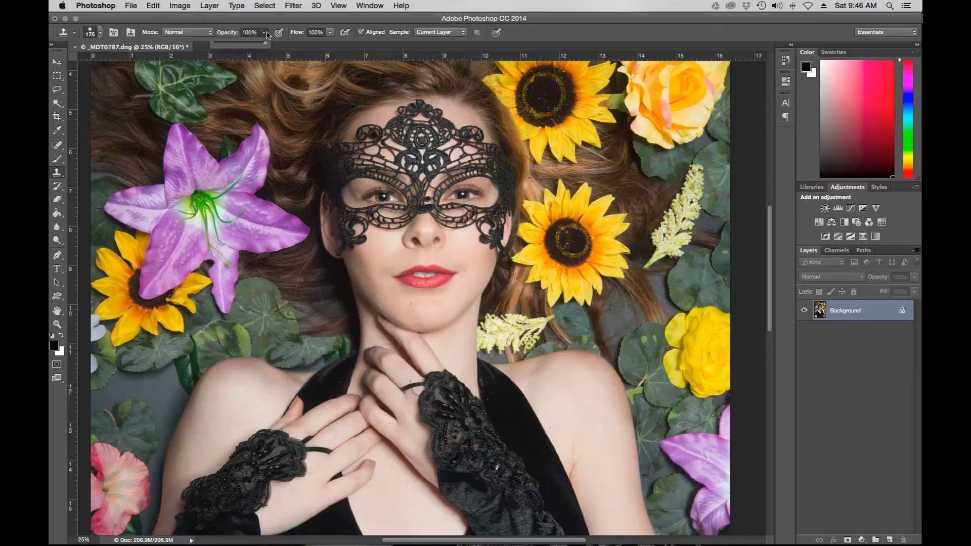
mouse_move(618, 323)
left_mouse_down()
mouse_move(631, 316)
mouse_move(622, 330)
mouse_move(610, 319)
mouse_move(616, 338)
left_mouse_up()
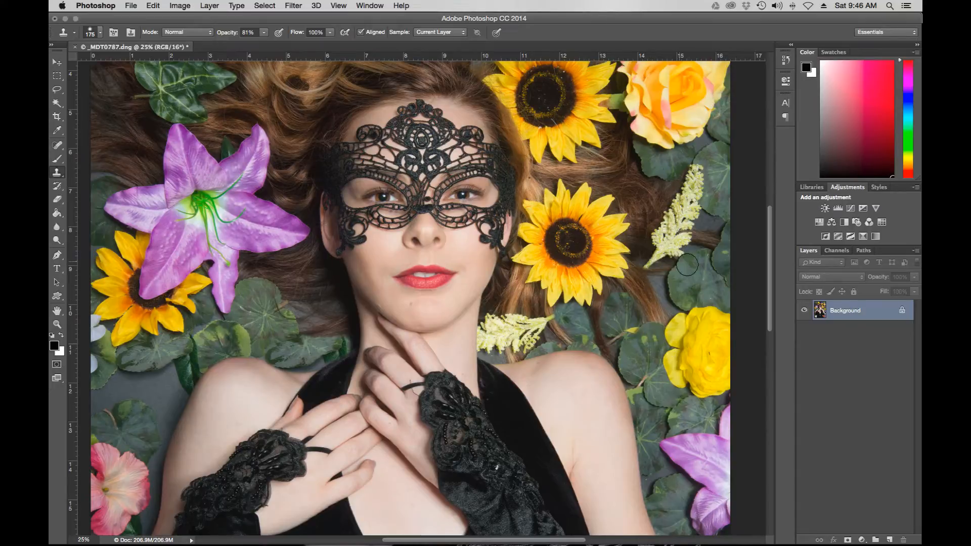
left_click(662, 285)
left_click_drag(657, 283, 675, 305)
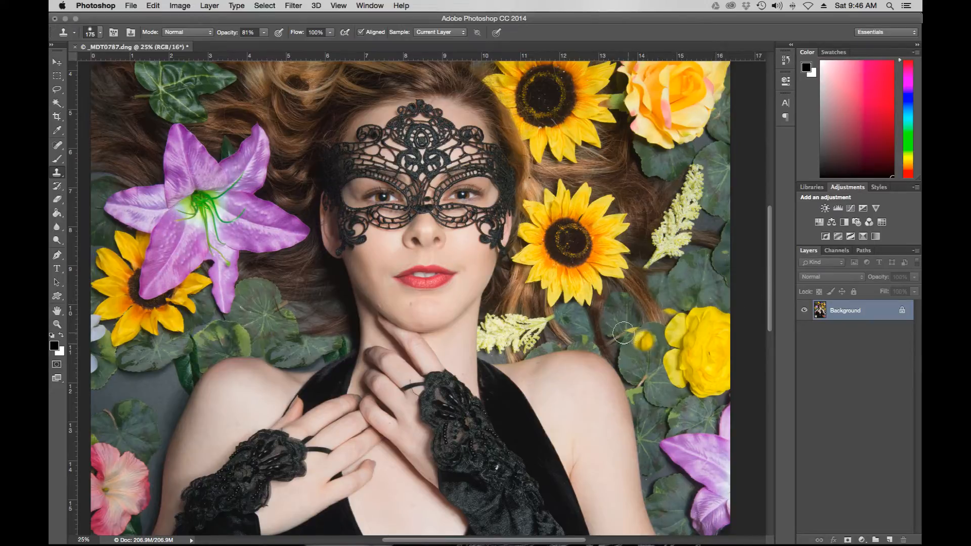
- Clone leaves over the bare background between the sunflower under the purple lily, the shoulder and the pink flower
scroll(352, 267, "left", 10)
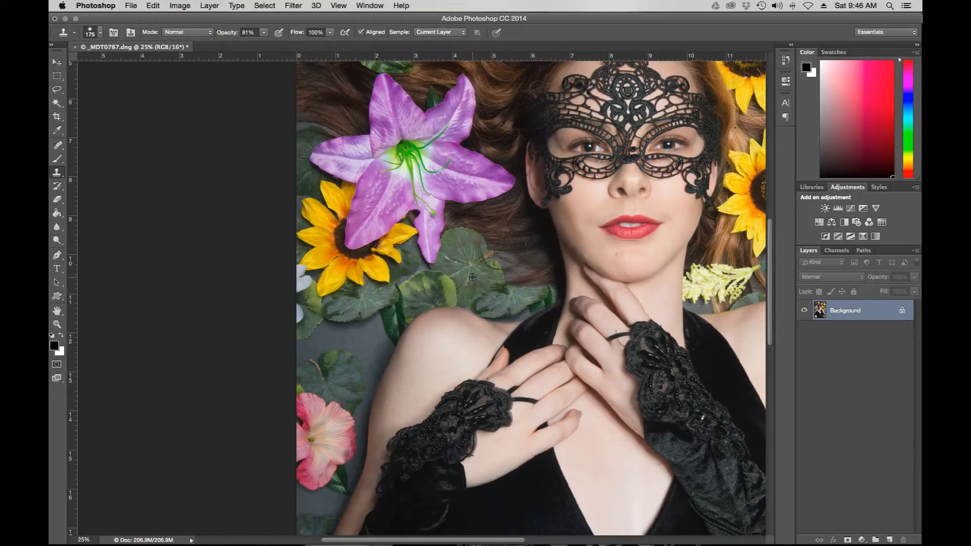
mouse_move(439, 279)
left_mouse_down()
mouse_move(378, 334)
mouse_move(371, 319)
mouse_move(344, 330)
mouse_move(381, 338)
mouse_move(324, 324)
mouse_move(315, 343)
mouse_move(351, 348)
left_mouse_up()
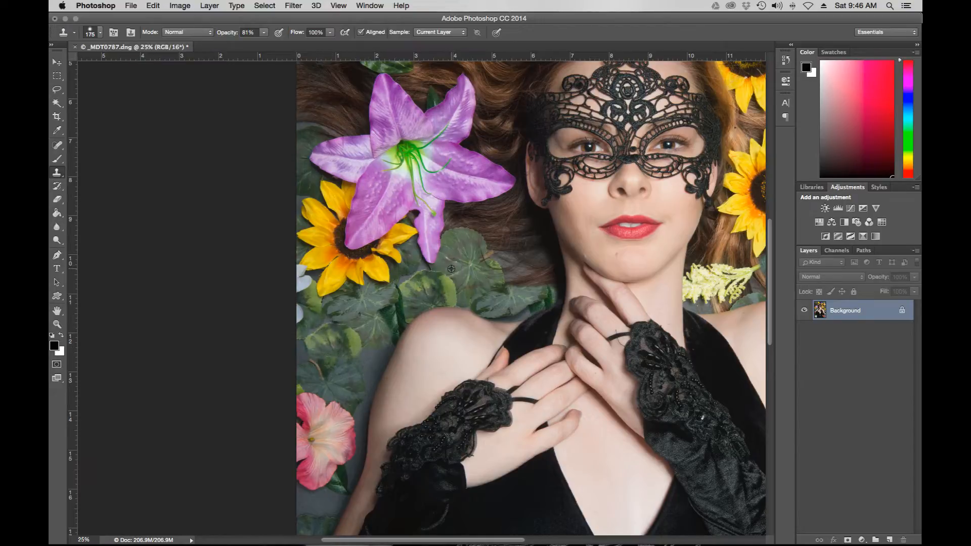
mouse_move(351, 343)
left_mouse_down()
mouse_move(360, 385)
mouse_move(384, 344)
mouse_move(360, 388)
mouse_move(382, 359)
left_mouse_up()
- Clone leaves over the bare background between the purple rose and the corner sunflower along the photo's top
scroll(462, 271, "up", 10)
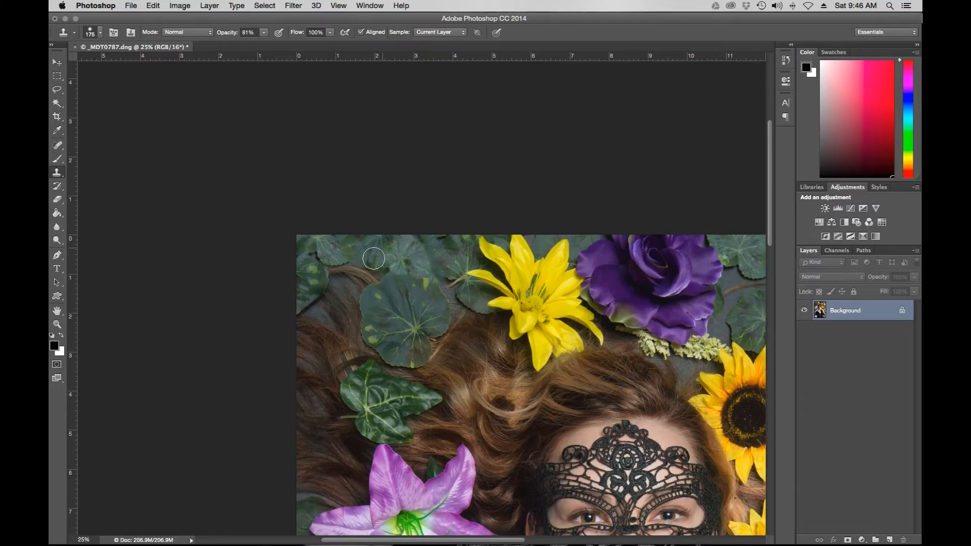
scroll(459, 259, "right", 5)
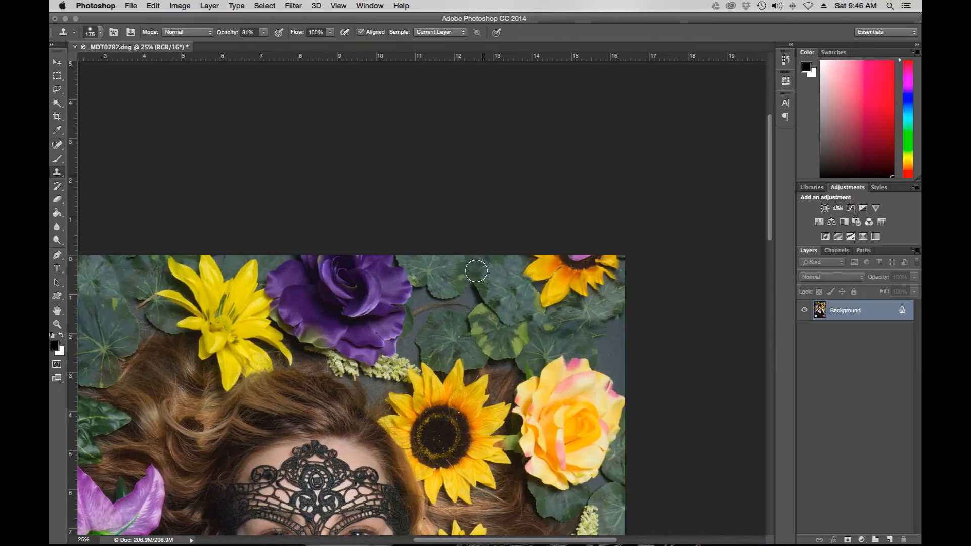
mouse_move(457, 308)
left_mouse_down()
mouse_move(423, 314)
mouse_move(421, 299)
mouse_move(460, 309)
mouse_move(470, 294)
mouse_move(476, 304)
mouse_move(494, 273)
left_mouse_up()
mouse_move(458, 303)
left_mouse_down()
mouse_move(469, 299)
mouse_move(426, 301)
left_mouse_up()
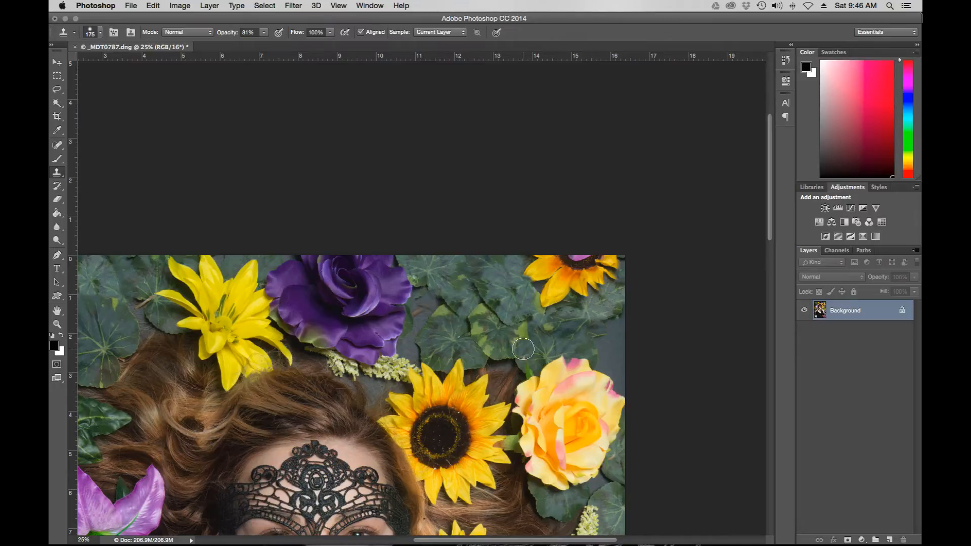
- Clone leaf texture over the stray yellow petal fragment beside the purple rose
scroll(523, 349, "down", 10)
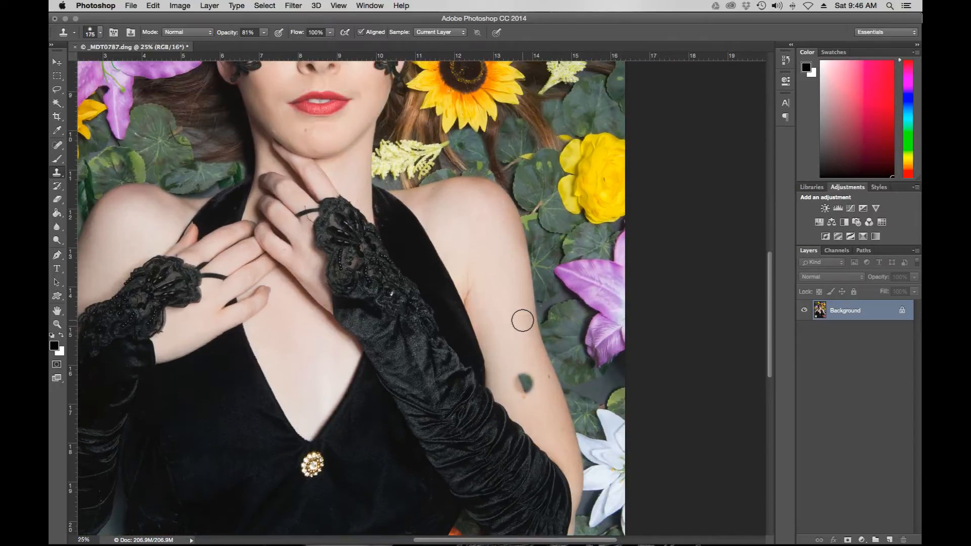
scroll(523, 321, "up", 8)
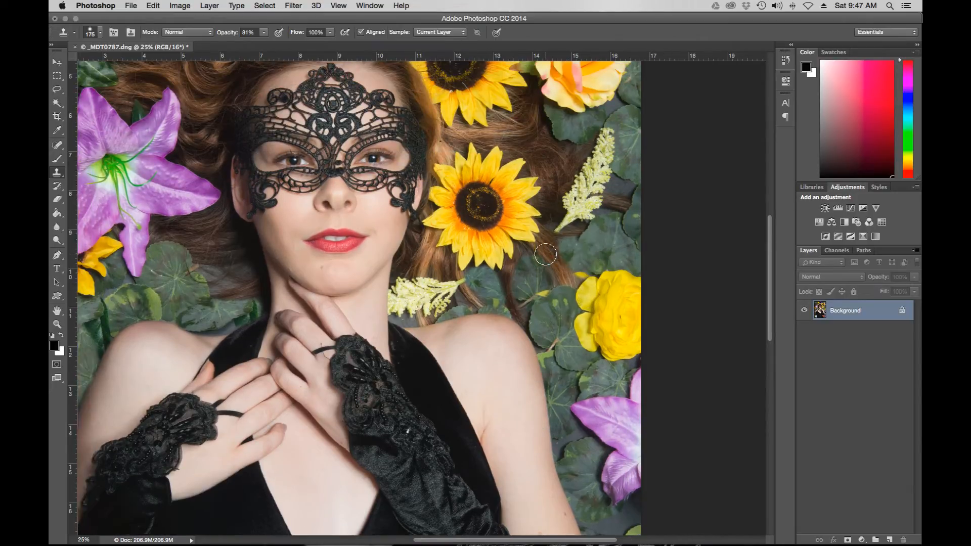
scroll(545, 254, "left", 10)
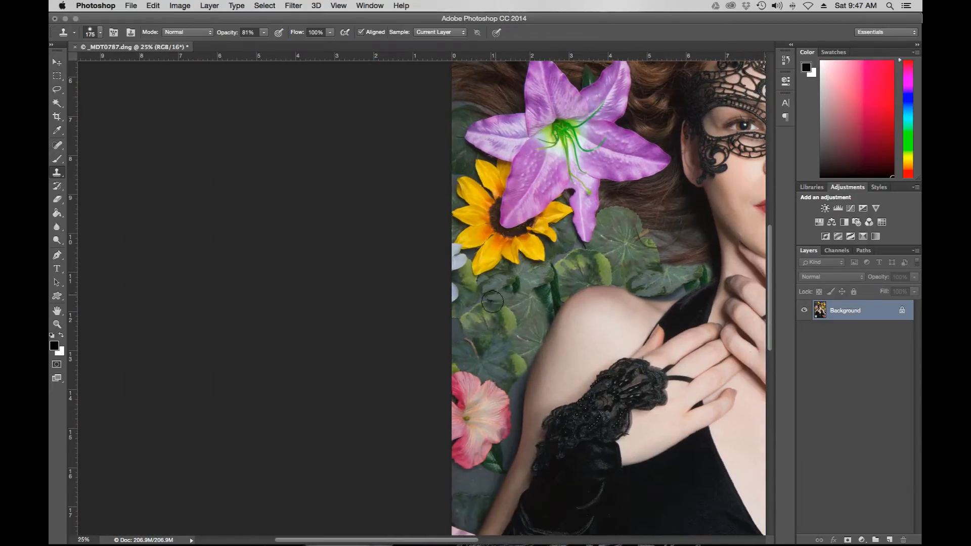
scroll(563, 289, "up", 5)
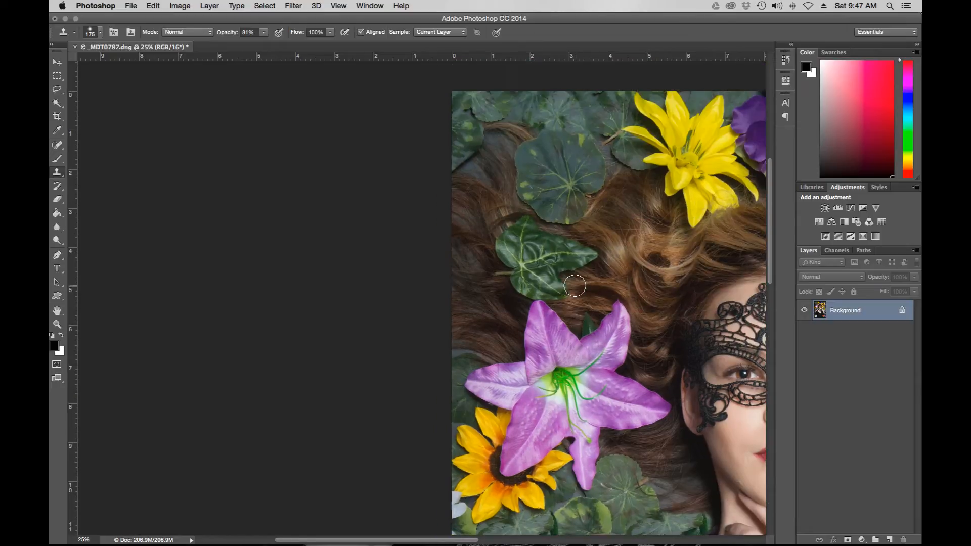
scroll(573, 288, "right", 5)
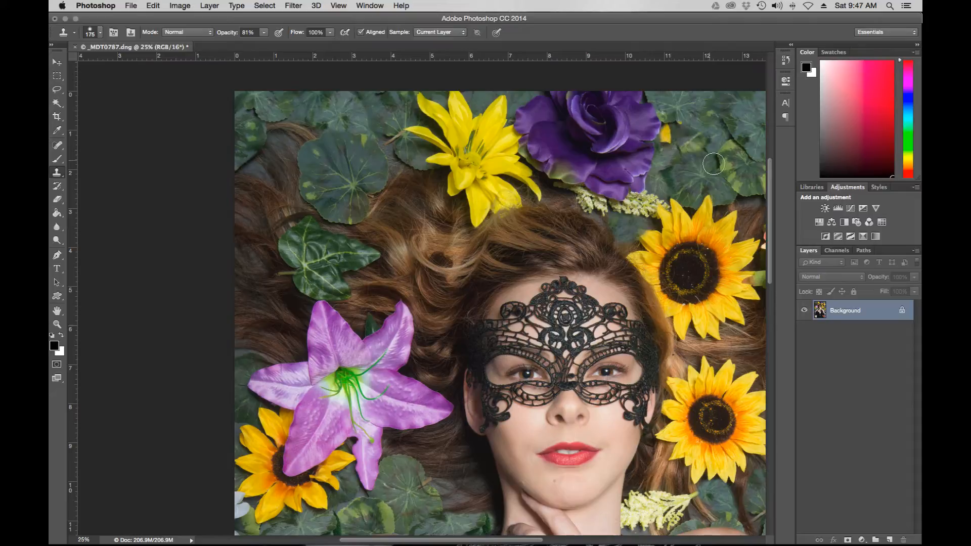
scroll(709, 172, "up", 5)
scroll(714, 194, "right", 2)
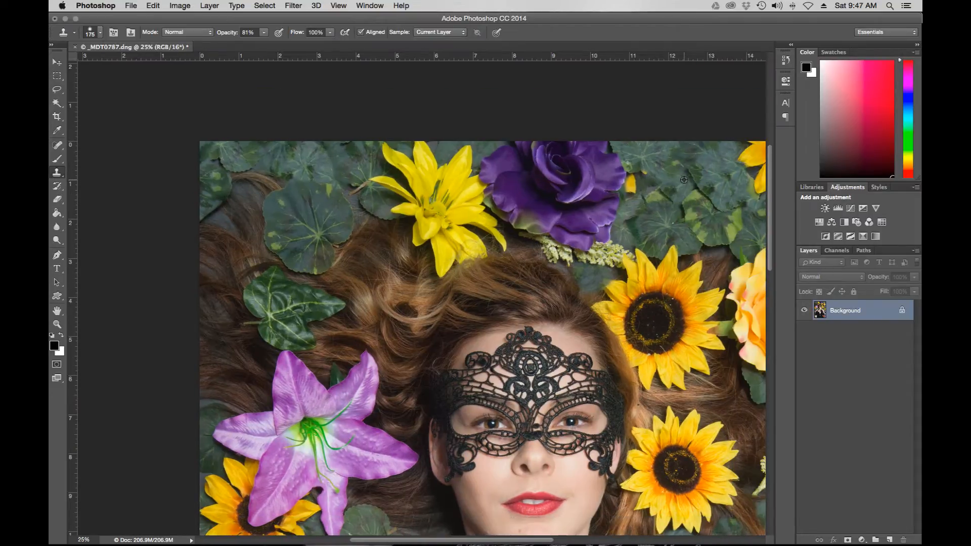
left_click(684, 181, "alt")
mouse_move(640, 178)
left_mouse_down()
mouse_move(635, 193)
mouse_move(636, 175)
left_mouse_up()
left_click(671, 188)
left_click(689, 182, "alt")
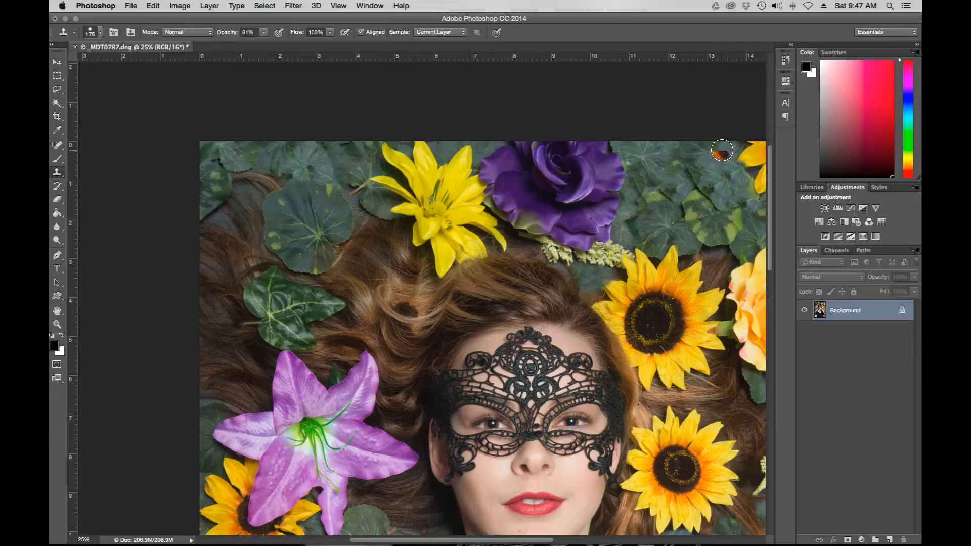
- Clone the pale yellow blossoms over the gap beside the neck, and undo the extra stroke above the shoulder
scroll(722, 150, "down", 10)
scroll(535, 214, "right", 5)
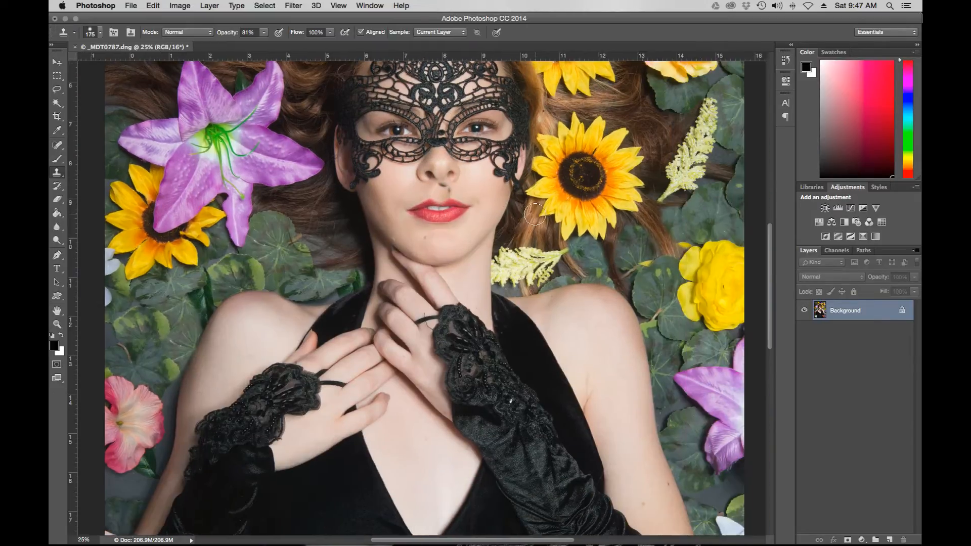
scroll(535, 215, "down", 3)
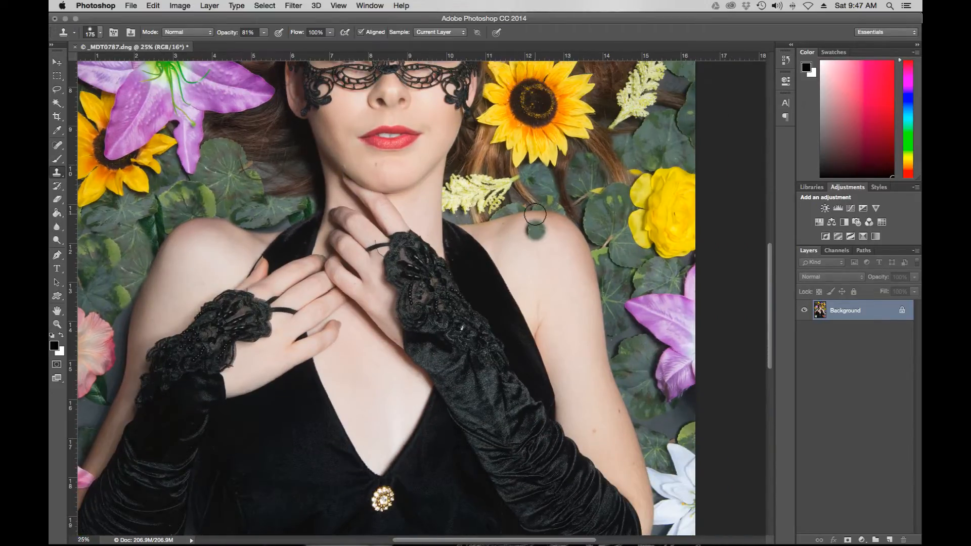
left_click(485, 195, "alt")
left_click_drag(485, 208, 445, 213)
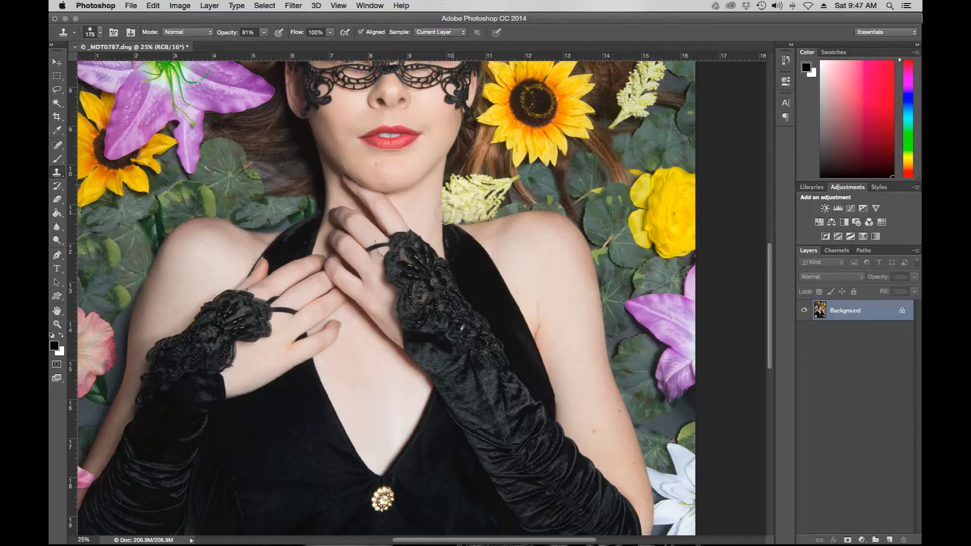
mouse_move(504, 203)
left_mouse_down()
mouse_move(494, 199)
mouse_move(516, 187)
mouse_move(544, 191)
left_mouse_up()
key("super+z")
- Clone leaves over the bare background beside and below the pink flower near the gloved arm
scroll(545, 191, "down", 10)
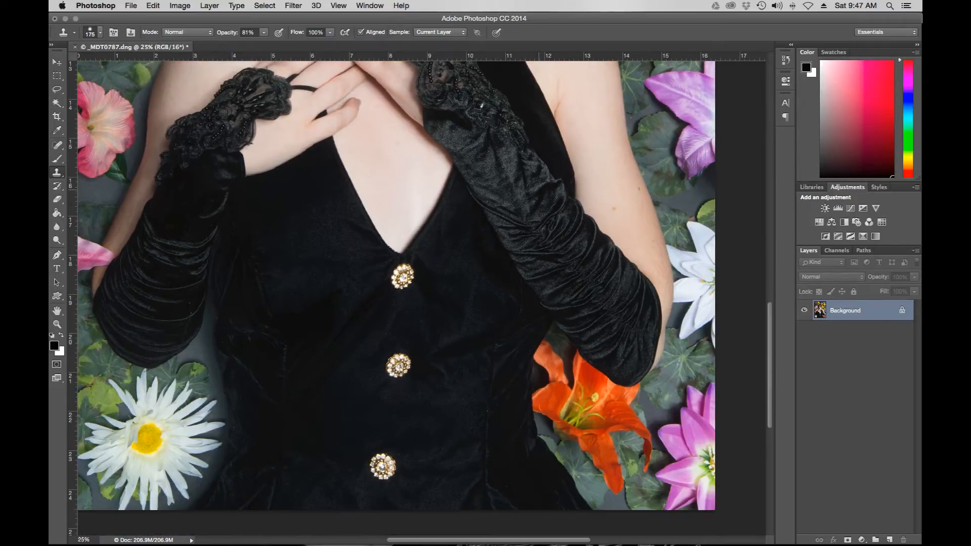
scroll(538, 190, "left", 5)
scroll(539, 190, "up", 10)
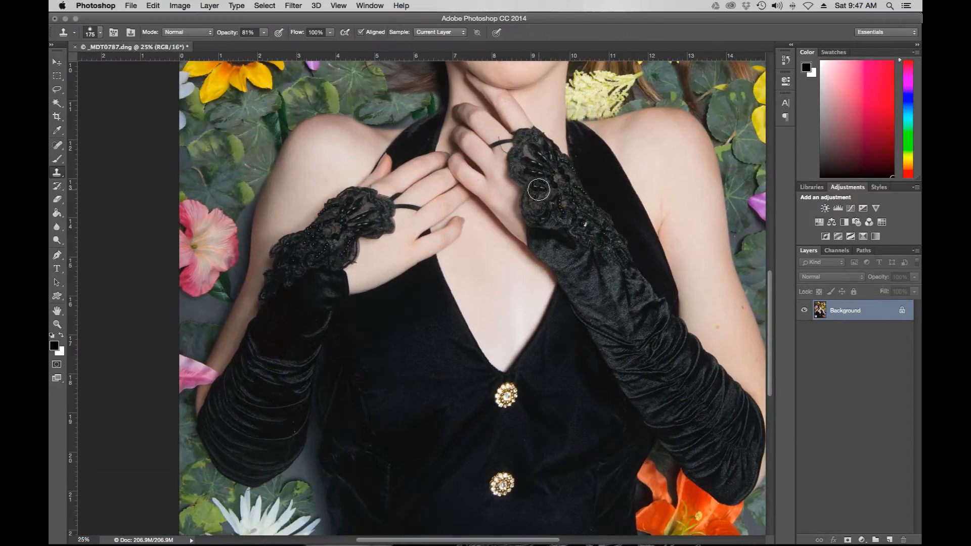
scroll(532, 198, "left", 3)
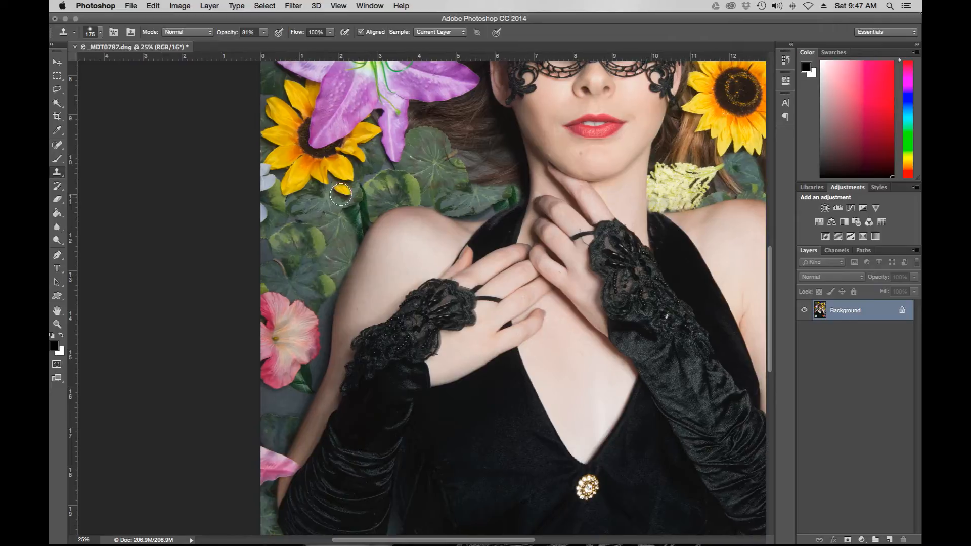
left_click(309, 221, "alt")
left_click_drag(315, 320, 345, 266)
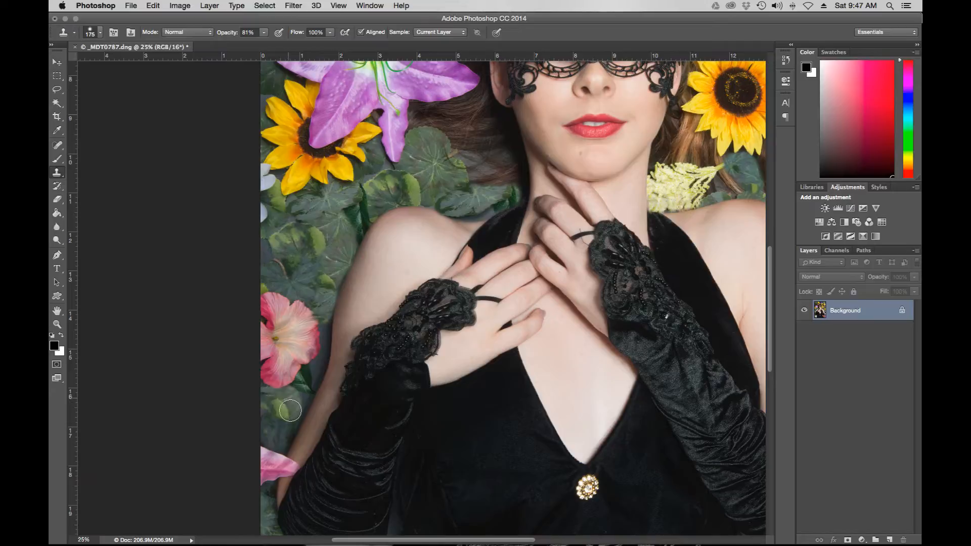
- Raise the clone opacity to 100%, reduce the brush to 125, and fill the remaining gap between the pink flower and arm with leaves
left_click(263, 35)
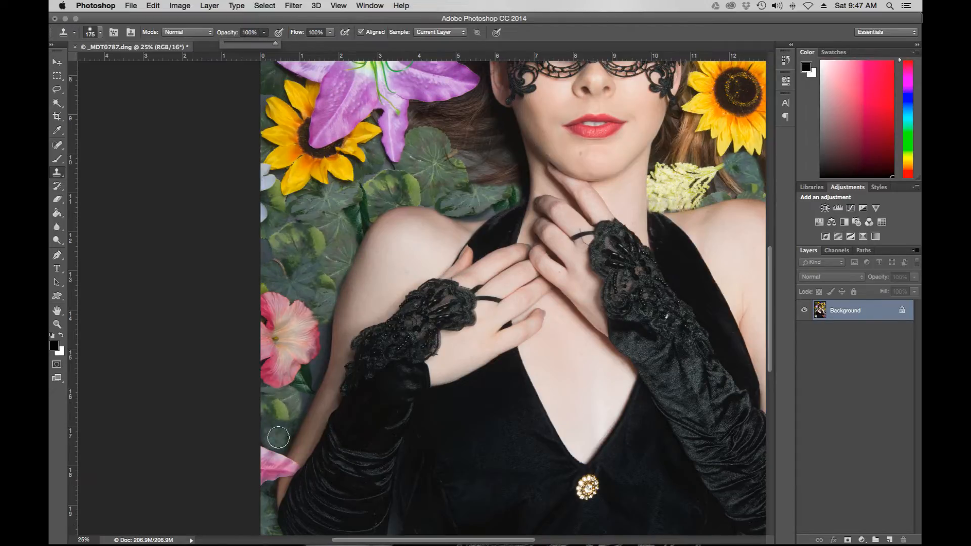
mouse_move(286, 414)
left_mouse_down()
mouse_move(265, 398)
mouse_move(266, 422)
left_mouse_up()
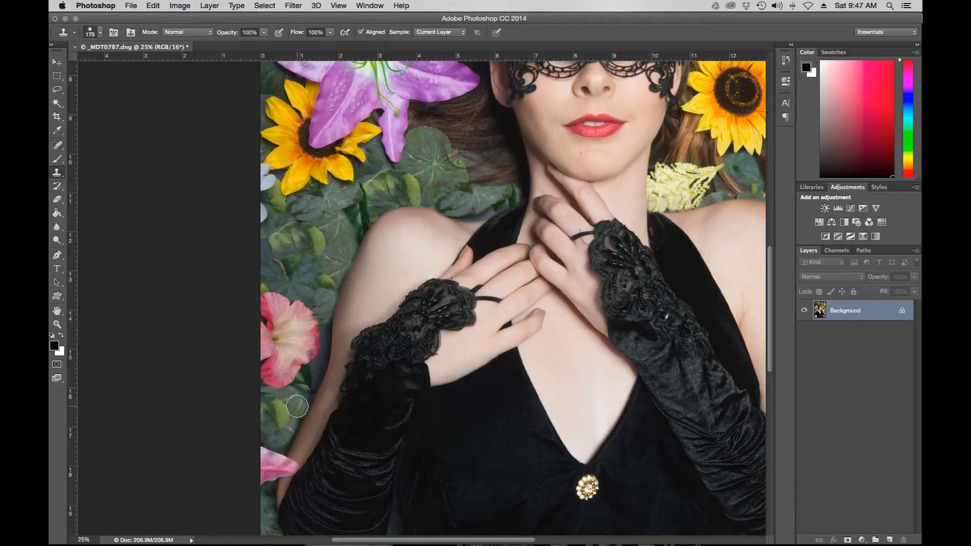
key("bracketleft")
key("bracketleft")
mouse_move(312, 373)
left_mouse_down()
mouse_move(324, 329)
mouse_move(305, 237)
mouse_move(325, 329)
left_mouse_up()
left_click(313, 238, "alt")
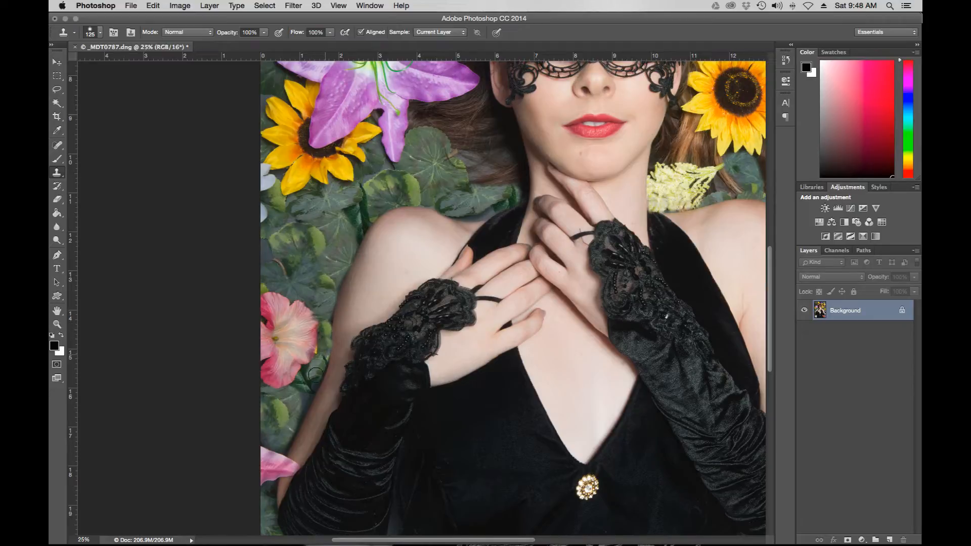
- Clone over the small bare patch between the blossoms under the purple rose and the upper sunflower
scroll(319, 355, "right", 3)
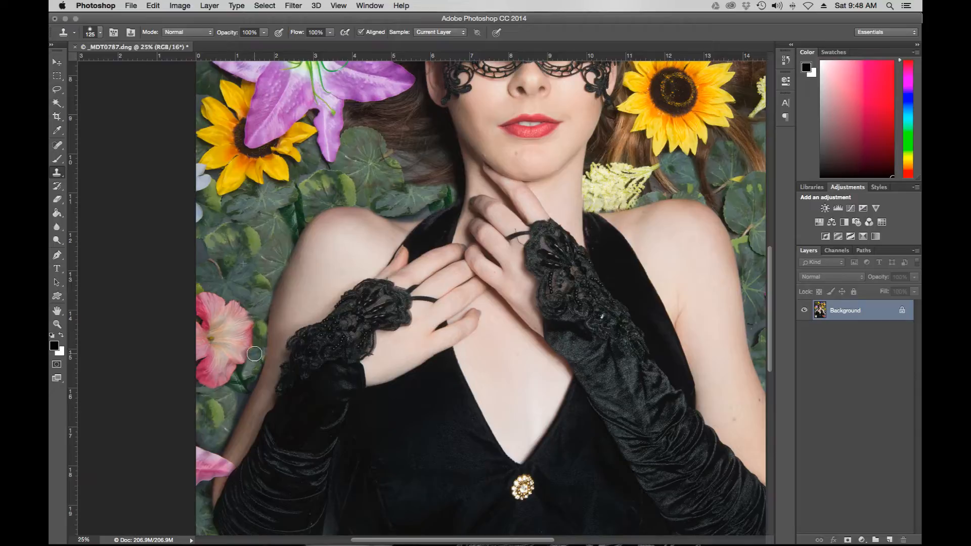
scroll(715, 380, "down", 2)
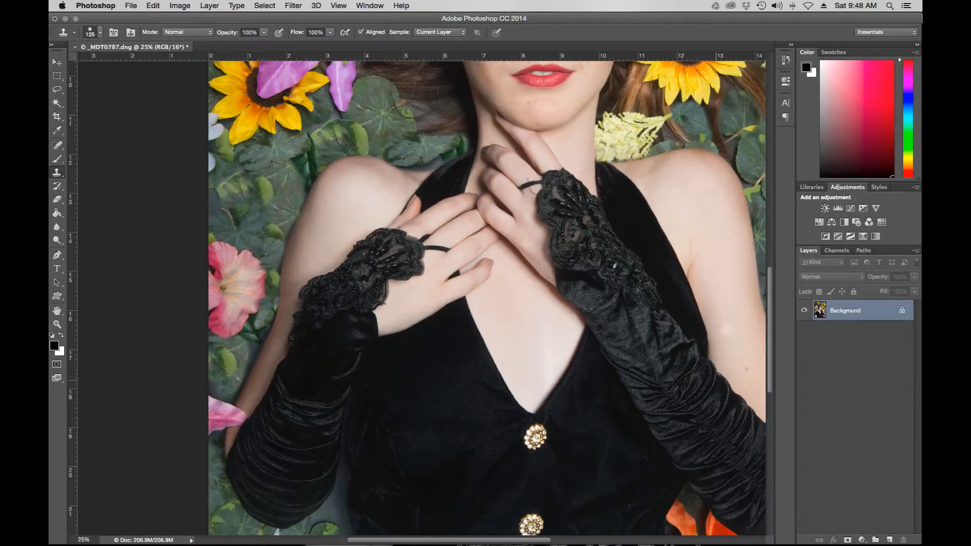
scroll(716, 381, "up", 6)
scroll(715, 381, "up", 5)
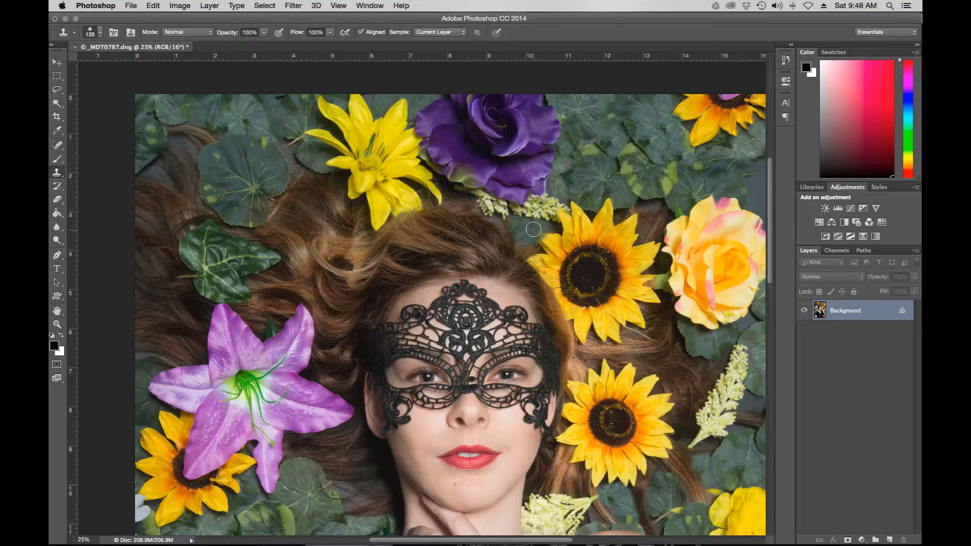
left_click(534, 228)
- Heal the blemishes on the chin and jawline using the Healing Brush at size 60
scroll(731, 239, "down", 5)
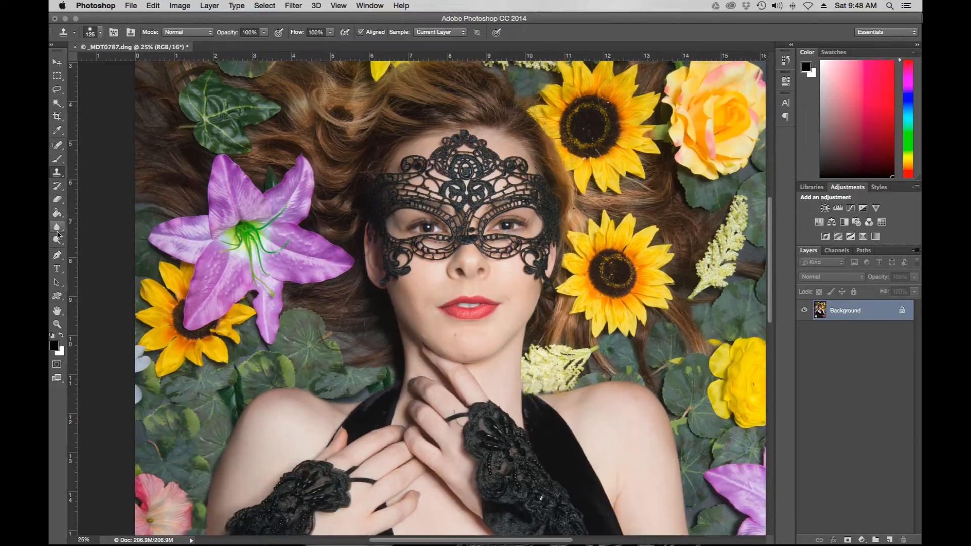
left_click(58, 146)
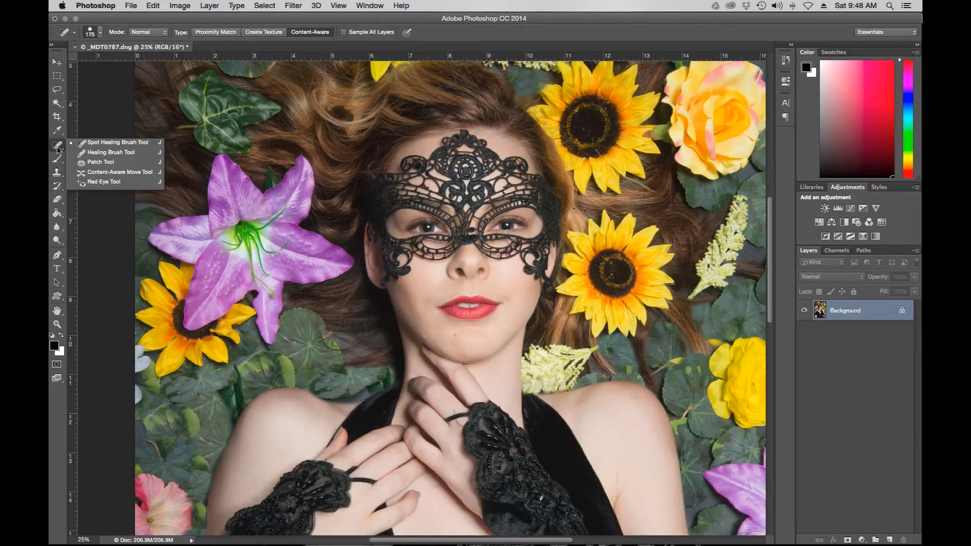
left_click(111, 153)
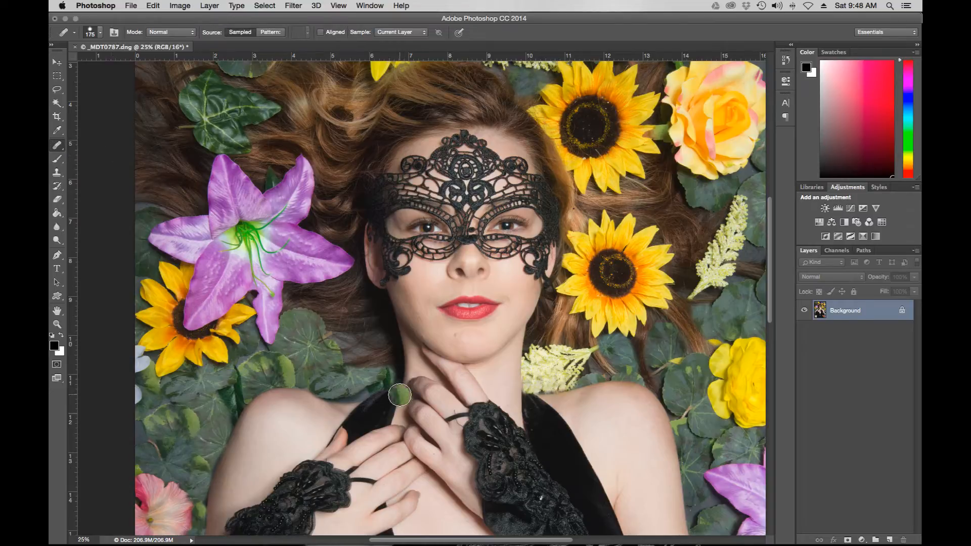
key("super+equal")
key("super+equal")
key("super+equal")
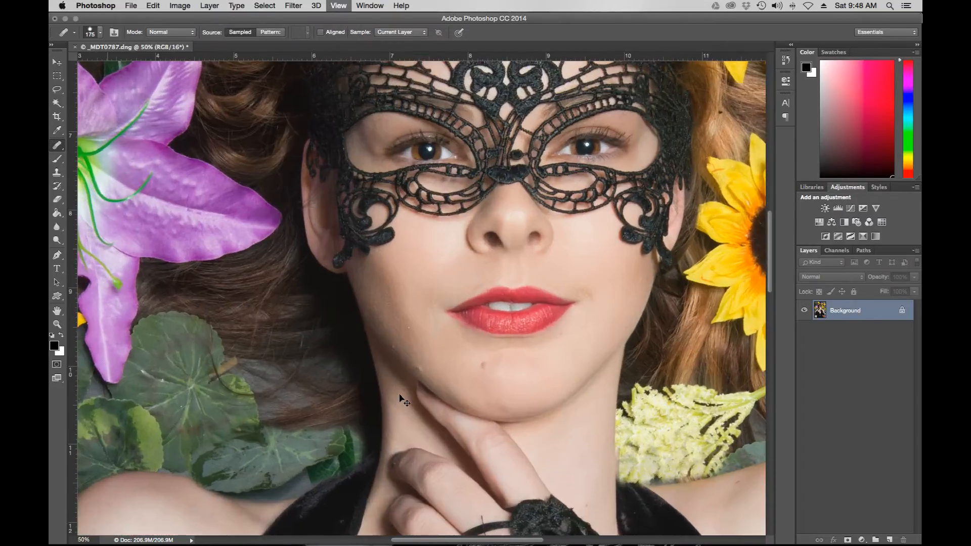
key("bracketleft")
key("bracketleft")
key("bracketleft")
key("bracketleft")
key("bracketleft")
key("bracketleft")
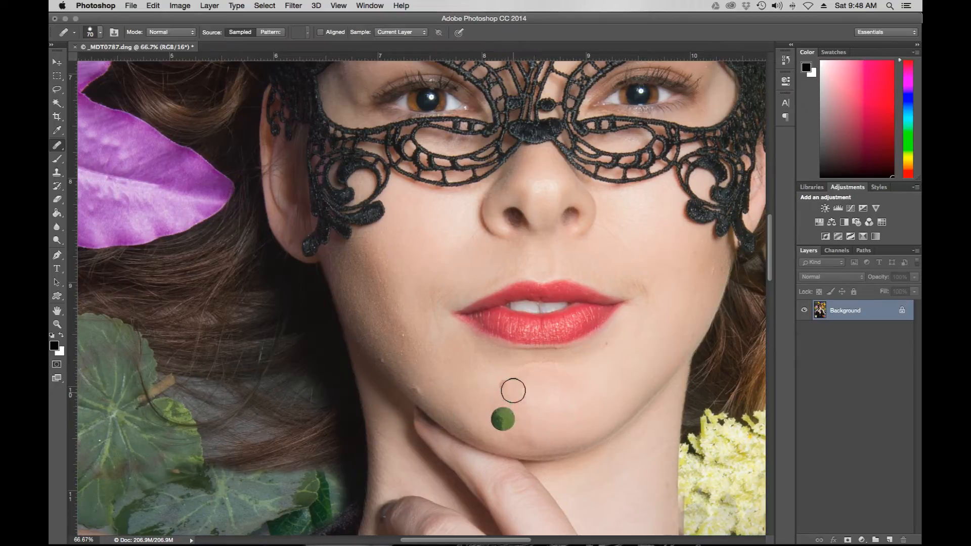
key("bracketleft")
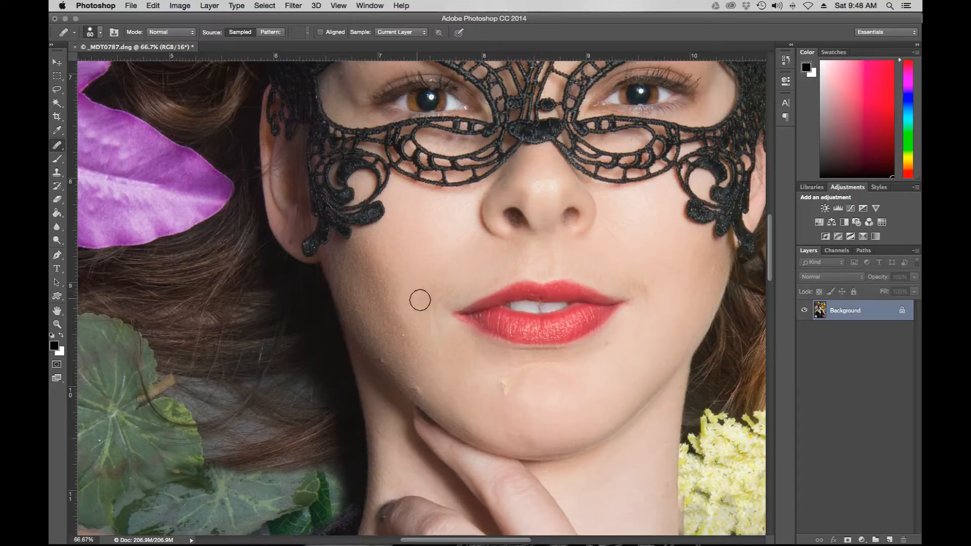
left_click(485, 392)
left_click(504, 385)
left_click(420, 388)
- Switch to the Spot Healing Brush, reduce it to about size 30, and heal the blemish on the cheek below the mask's edge
left_click_drag(59, 145, 101, 141)
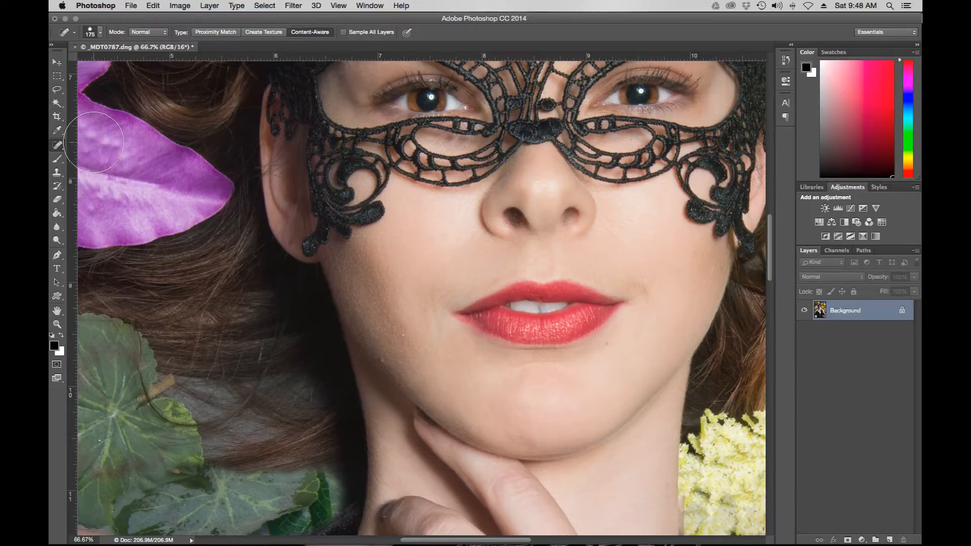
key("bracketleft")
key("bracketleft")
key("bracketleft")
key("bracketleft")
key("bracketleft")
key("bracketleft")
key("bracketleft")
key("bracketleft")
key("bracketleft")
left_click(714, 271)
- Spot heal the loose thread hanging from the raised glove's finger strap and undo the last stroke
scroll(511, 338, "down", 10)
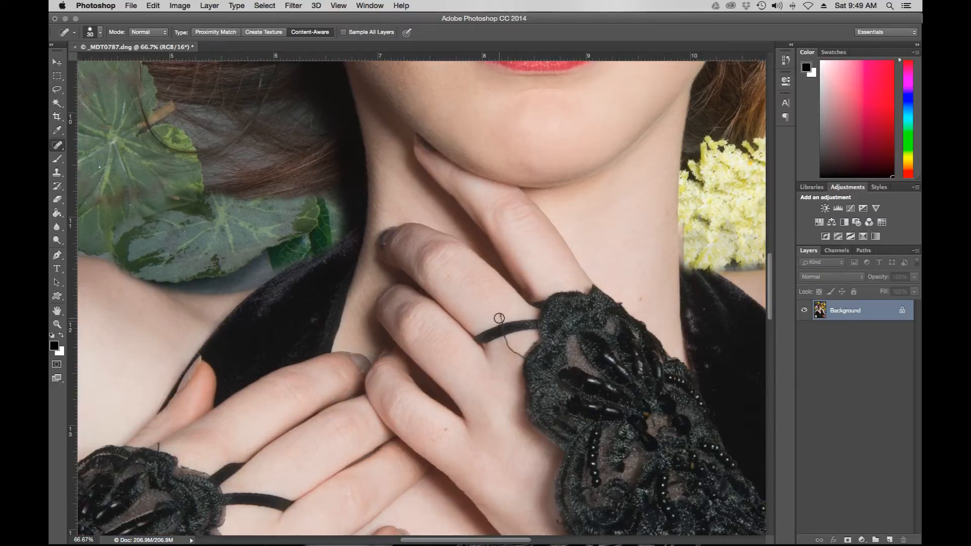
left_click(501, 316)
key("super+z")
- Clone out the thread remnants around the glove's finger strap using the Clone Stamp at brush size 25
left_click_drag(57, 173, 83, 173)
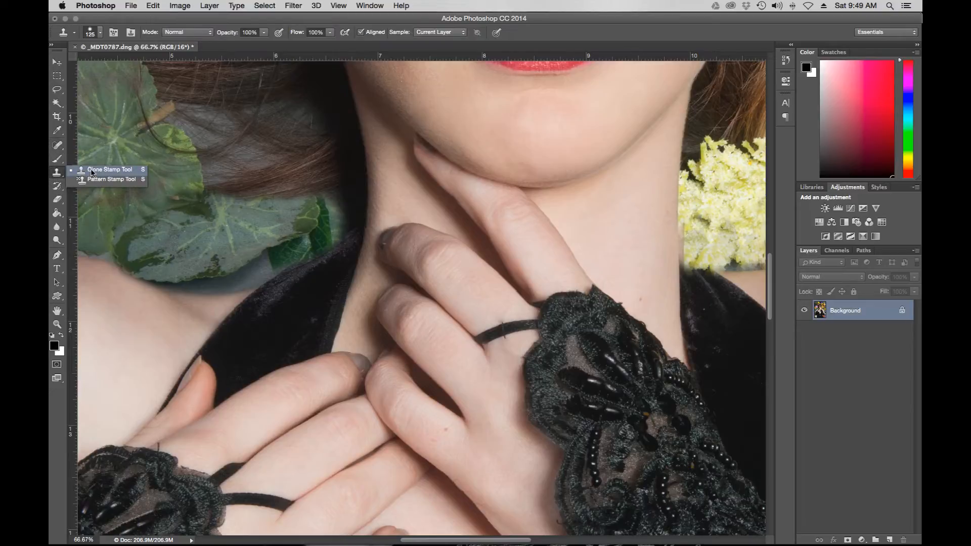
left_click(91, 172)
key("bracketleft")
key("bracketleft")
key("bracketleft")
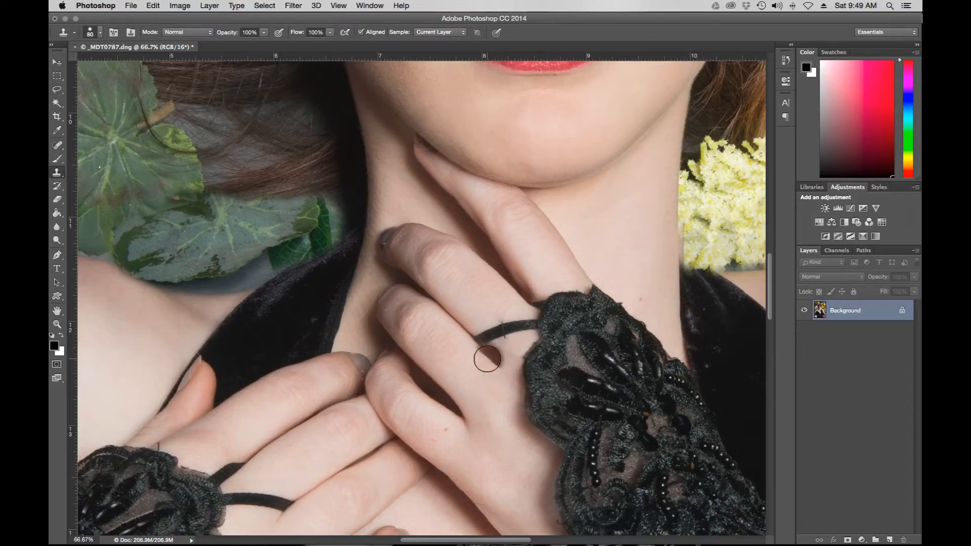
key("bracketleft")
key("bracketleft")
key("bracketleft")
key("bracketleft")
key("bracketleft")
key("bracketleft")
key("bracketleft")
key("bracketleft")
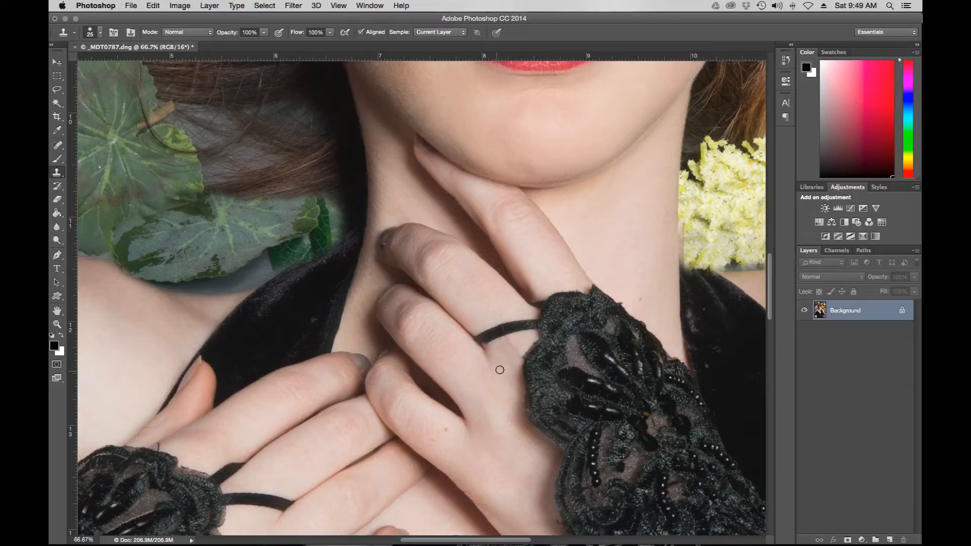
left_click(461, 399)
- Remove the small red blemish on the back of the raised hand with the Spot Healing Brush
left_click(57, 146)
left_click(111, 143)
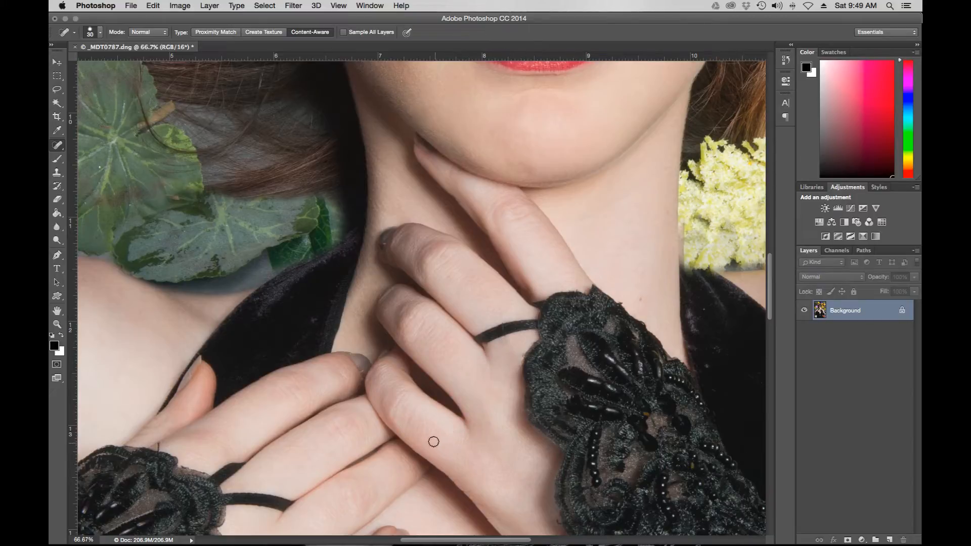
- Enlarge the spot healing brush and heal the skin creases beside both corners of the mouth
scroll(368, 461, "up", 10)
scroll(369, 460, "right", 2)
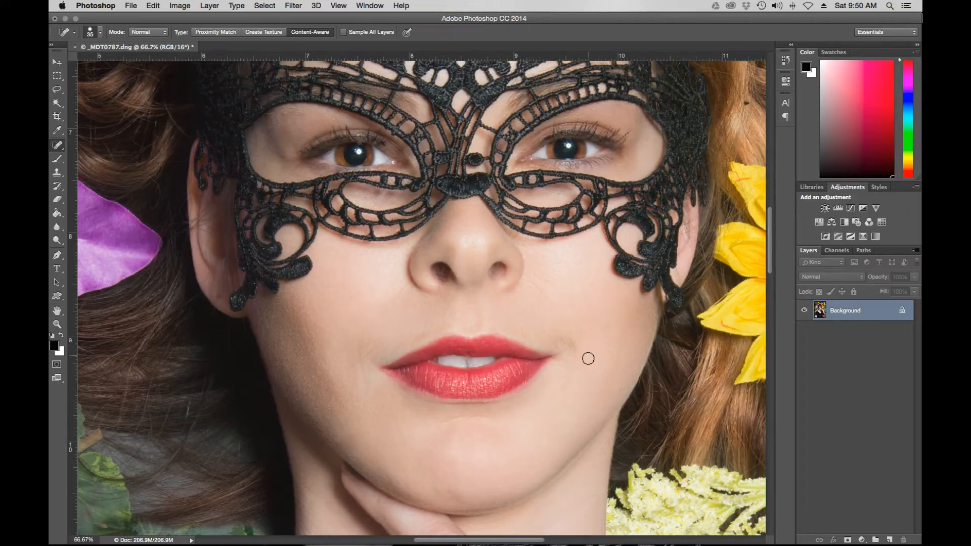
key("bracketright")
key("bracketright")
key("bracketright")
key("bracketright")
key("bracketright")
key("bracketright")
key("bracketright")
left_click_drag(557, 329, 582, 336)
key("bracketleft")
key("bracketleft")
left_click_drag(363, 373, 362, 367)
- Spot heal the small marks on the cheek beside the nose with the brush at size 70
left_click(544, 289)
left_click(544, 297)
left_click(536, 286)
scroll(601, 370, "up", 1)
- Reduce the brush to size 45 and spot heal the mark on the neck above the lace glove
scroll(600, 370, "down", 15)
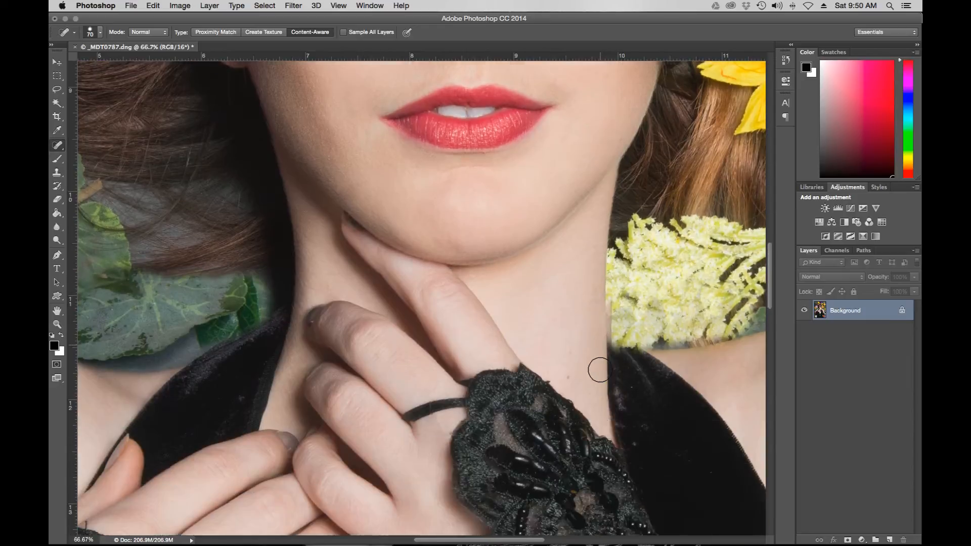
key("bracketleft")
key("bracketleft")
key("bracketleft")
left_click(570, 339)
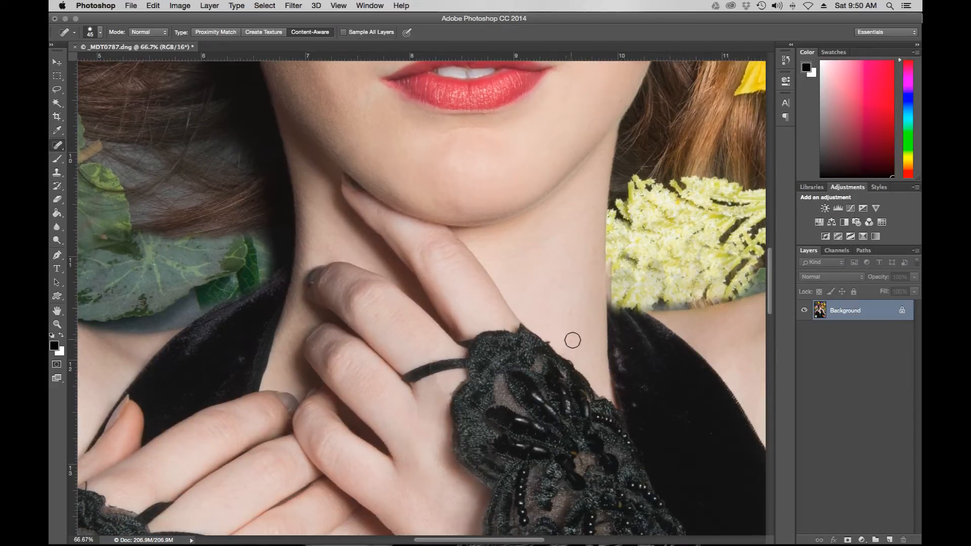
- Spot heal the skin creases rising from the armpit fold beside the black dress edge
scroll(614, 343, "right", 2)
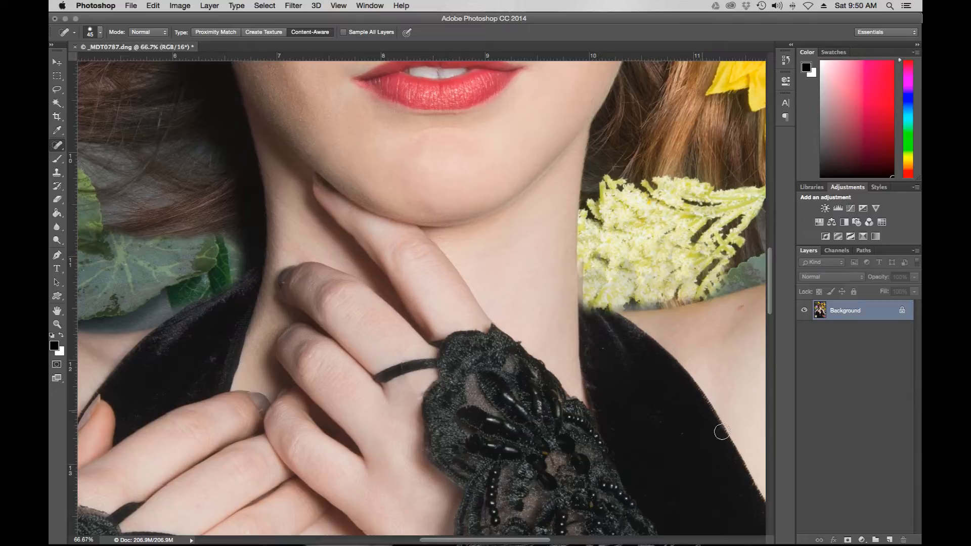
scroll(721, 368, "right", 6)
left_click(644, 312)
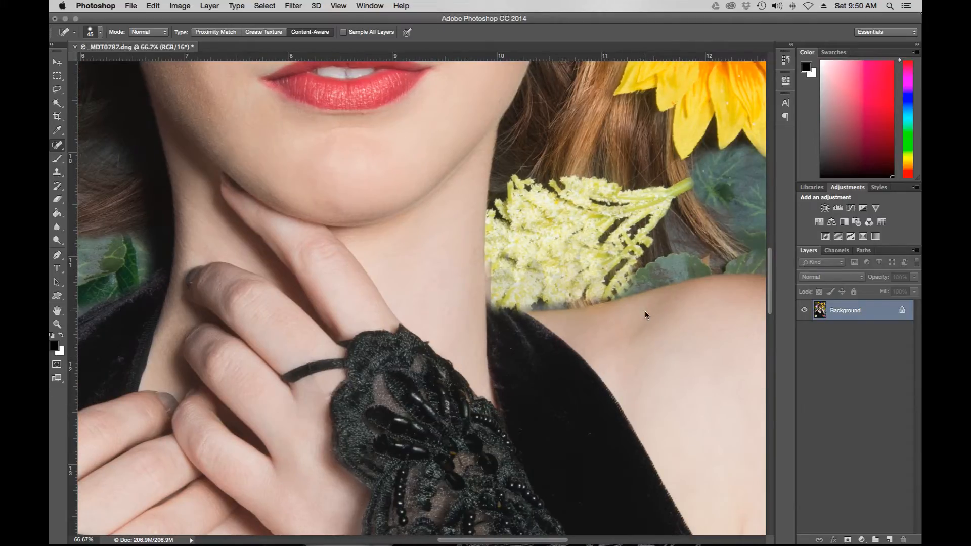
scroll(665, 411, "right", 8)
scroll(665, 411, "down", 10)
scroll(665, 411, "right", 2)
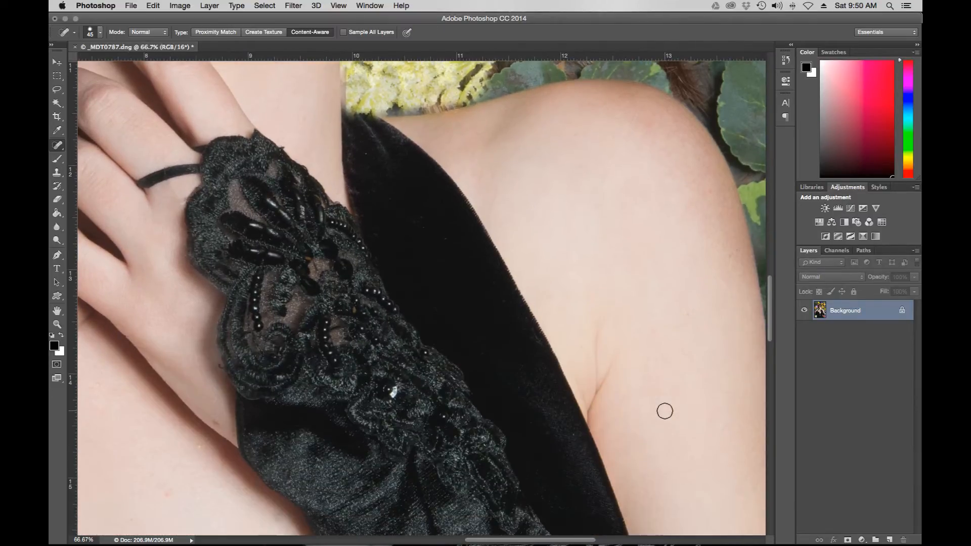
left_click(598, 375)
left_click_drag(598, 375, 596, 314)
left_click(691, 318)
left_click_drag(607, 379, 625, 331)
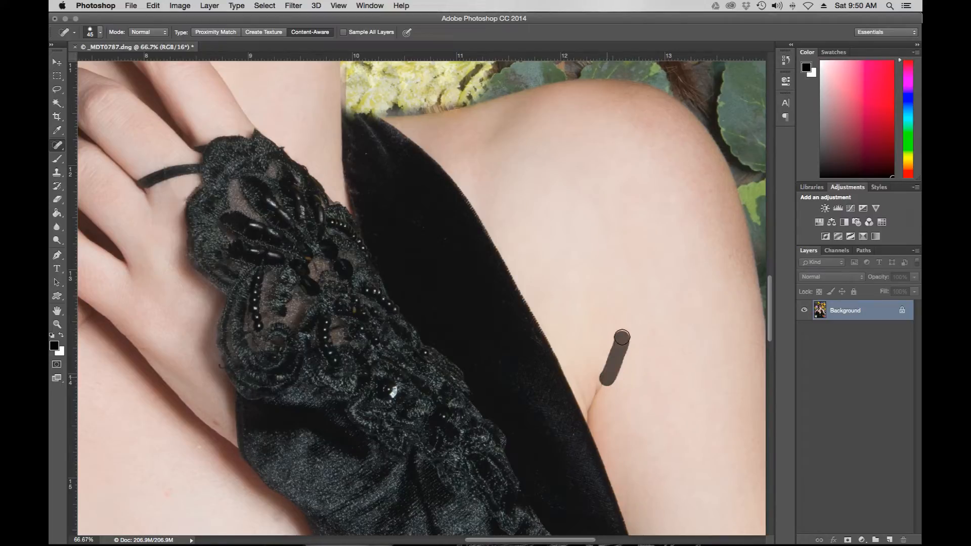
- Undo the heal at the dress edge and touch up the remaining end of the armpit crease
left_click(581, 392)
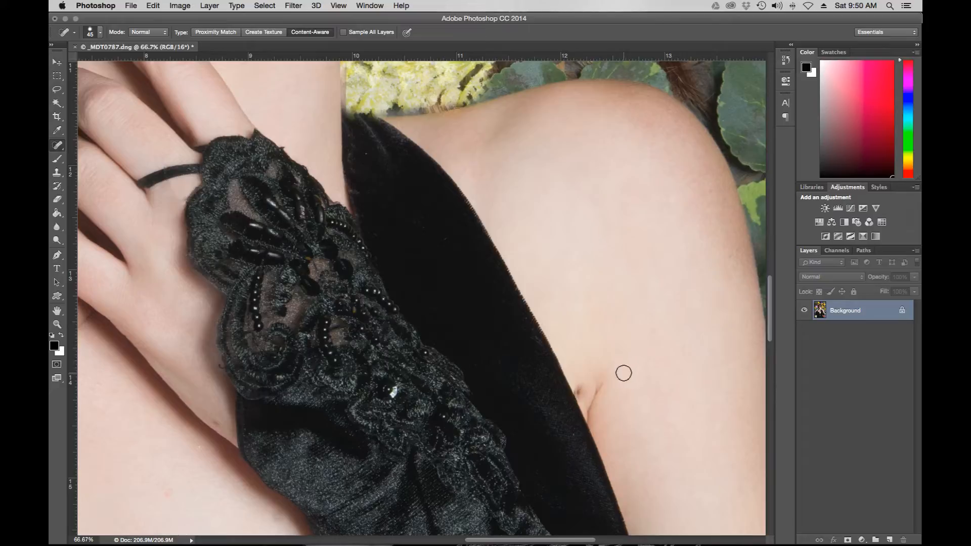
key("super+z")
left_click_drag(583, 393, 582, 374)
left_click(596, 381)
left_click(599, 387)
- Spot heal the red spots on the chest and the mark at the wrist edge above the glove
scroll(618, 414, "down", 8)
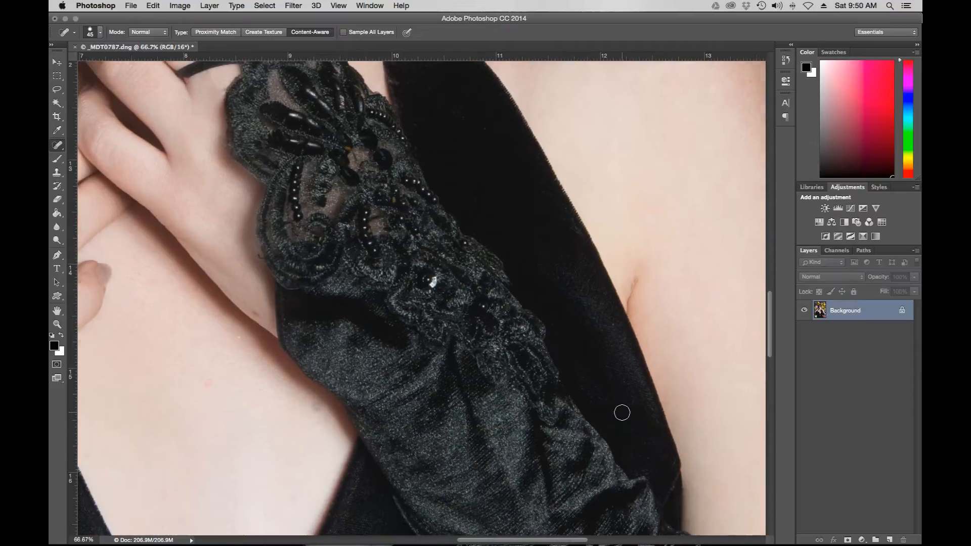
scroll(614, 435, "left", 9)
scroll(440, 439, "down", 2)
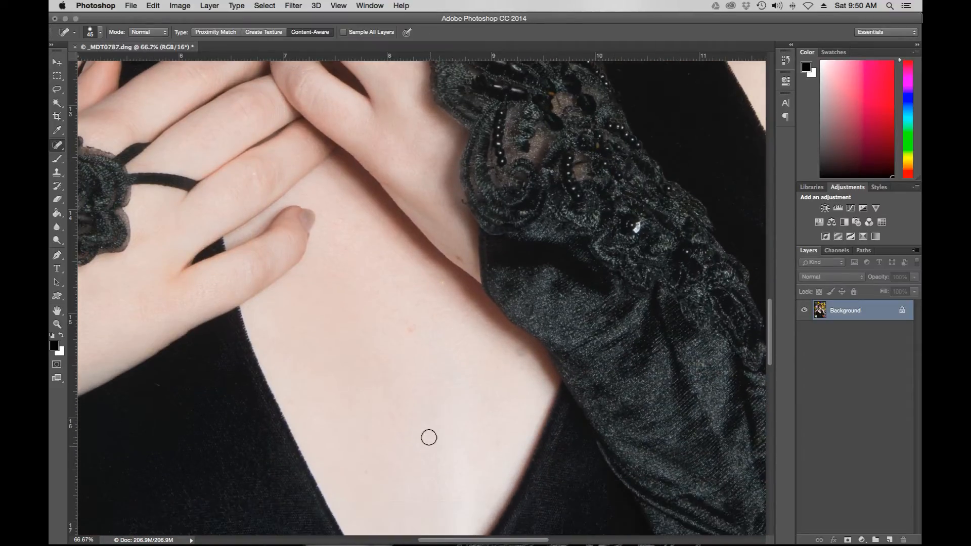
left_click(409, 325)
left_click(460, 256)
left_click(442, 285)
- Examine the forehead, mask, face and neck for remaining blemishes
scroll(351, 338, "up", 10)
scroll(351, 337, "down", 15)
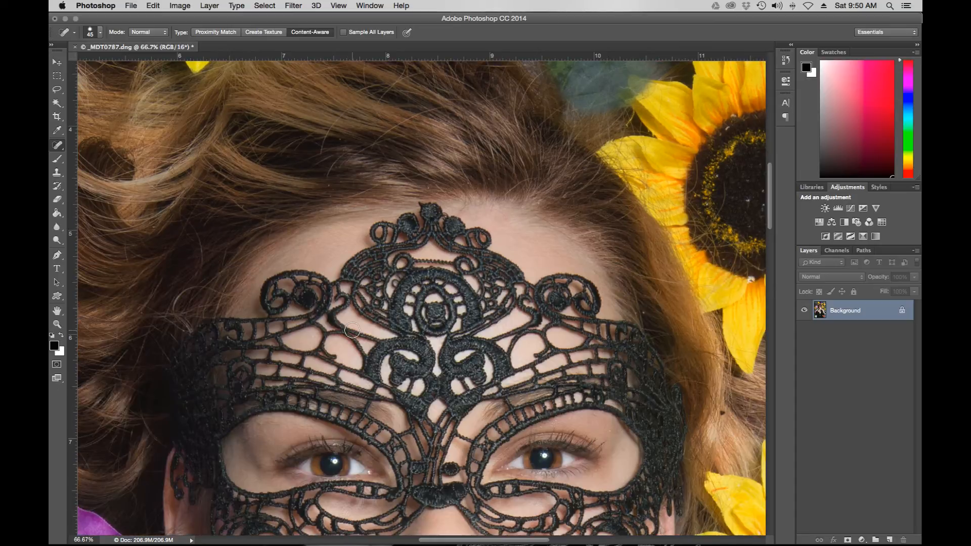
scroll(353, 330, "down", 5)
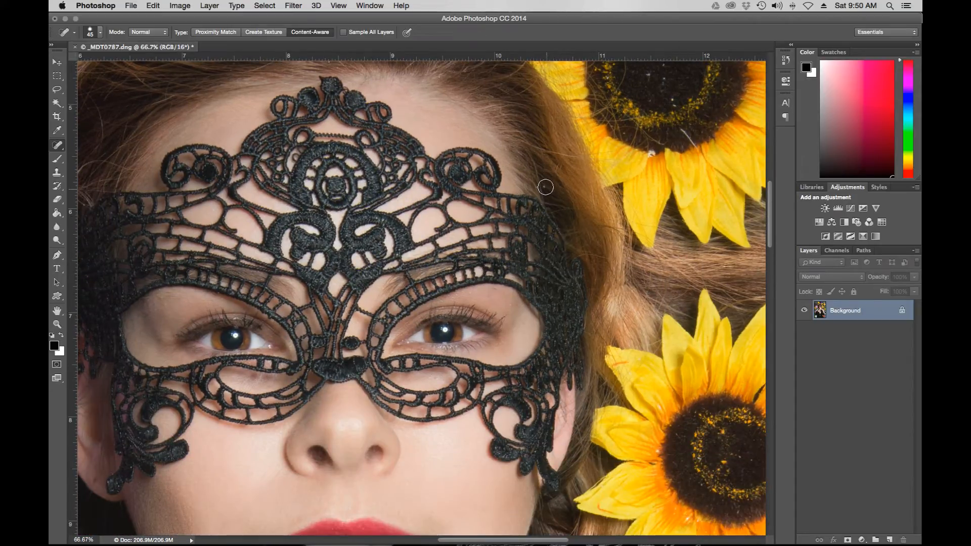
scroll(414, 174, "down", 7)
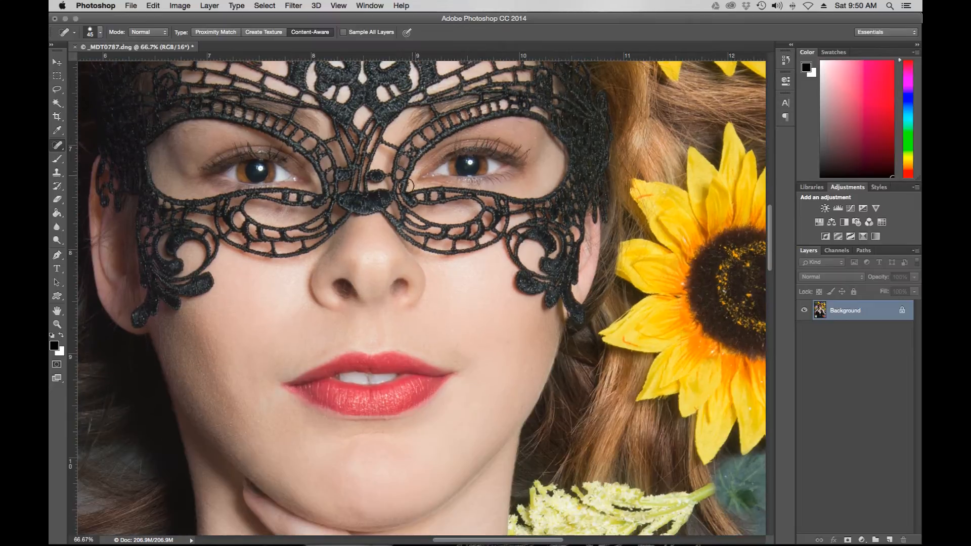
scroll(254, 207, "down", 4)
scroll(244, 238, "up", 6)
scroll(245, 238, "left", 2)
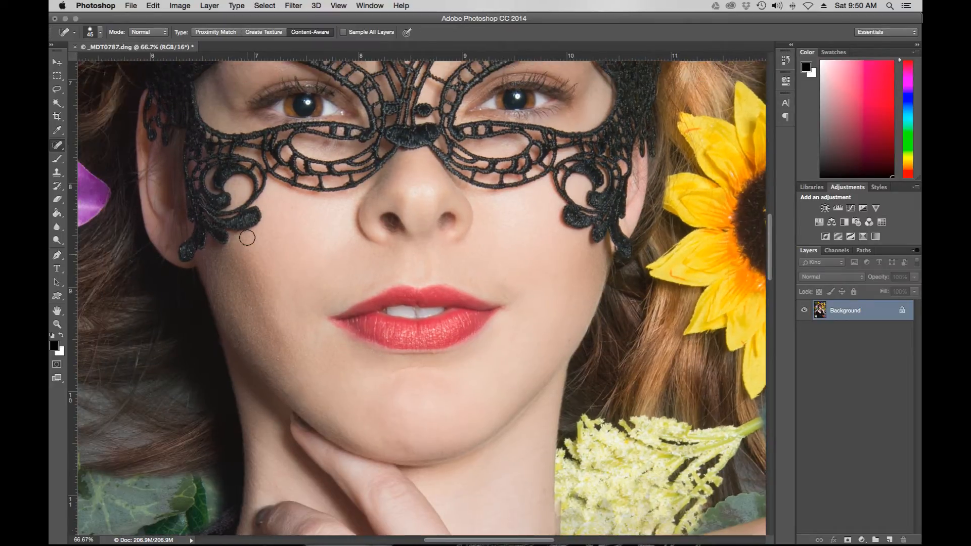
scroll(247, 237, "up", 5)
scroll(247, 237, "right", 6)
scroll(247, 238, "left", 6)
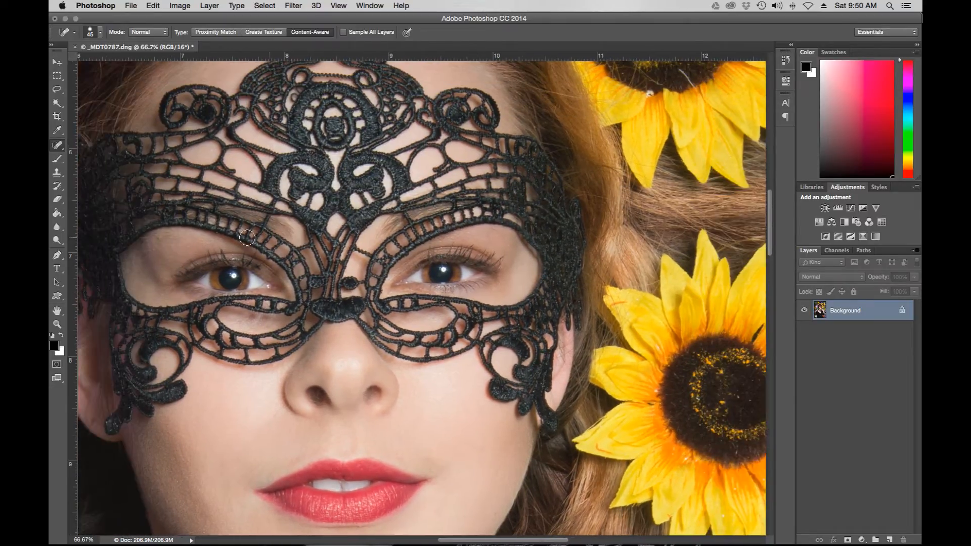
scroll(247, 237, "down", 14)
scroll(246, 238, "left", 1)
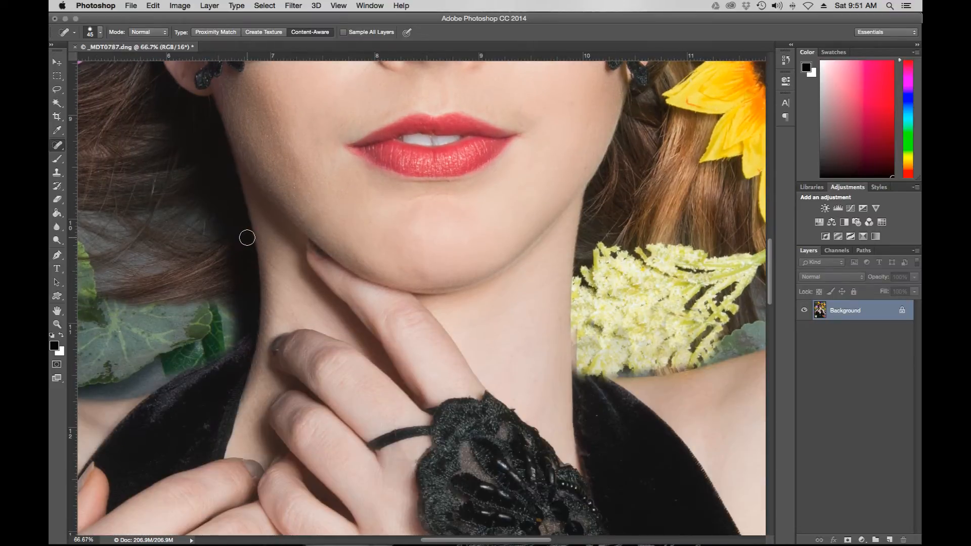
- Reduce the brush to size 25 and spot heal the stray thread above the lace glove on the lower hand
scroll(247, 238, "down", 10)
scroll(248, 238, "left", 4)
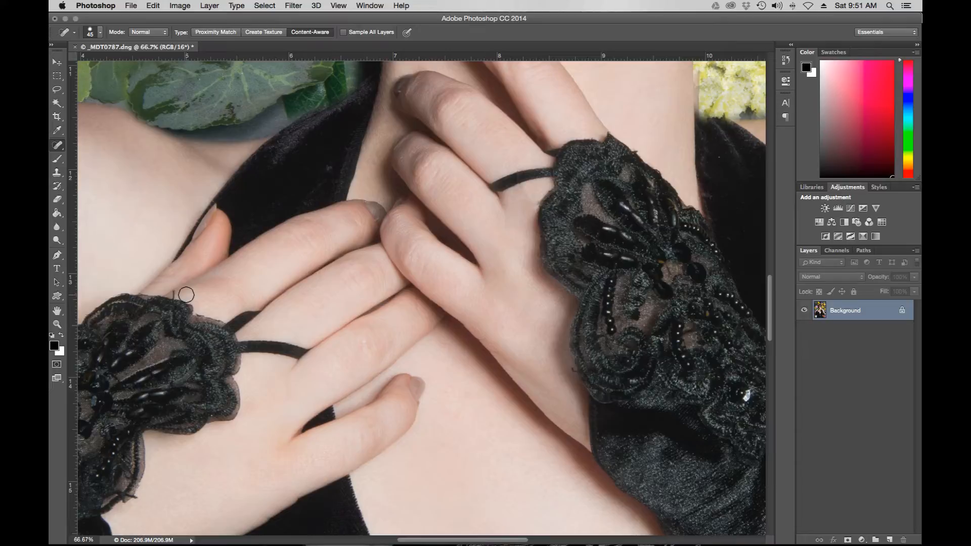
key("bracketleft")
key("bracketleft")
key("bracketleft")
key("bracketleft")
- Examine the bare arm, gloves, dress, chest and face for remaining flaws
scroll(244, 301, "left", 15)
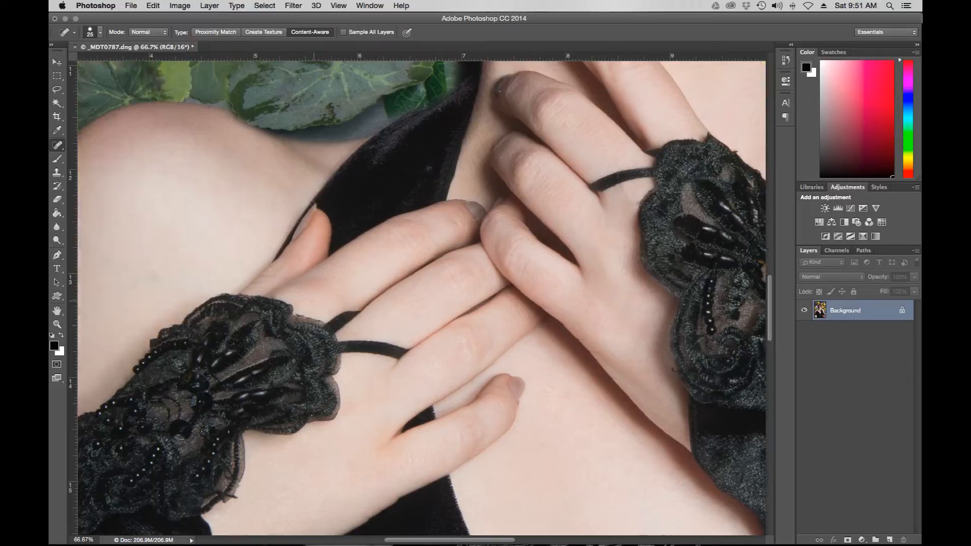
scroll(245, 301, "down", 3)
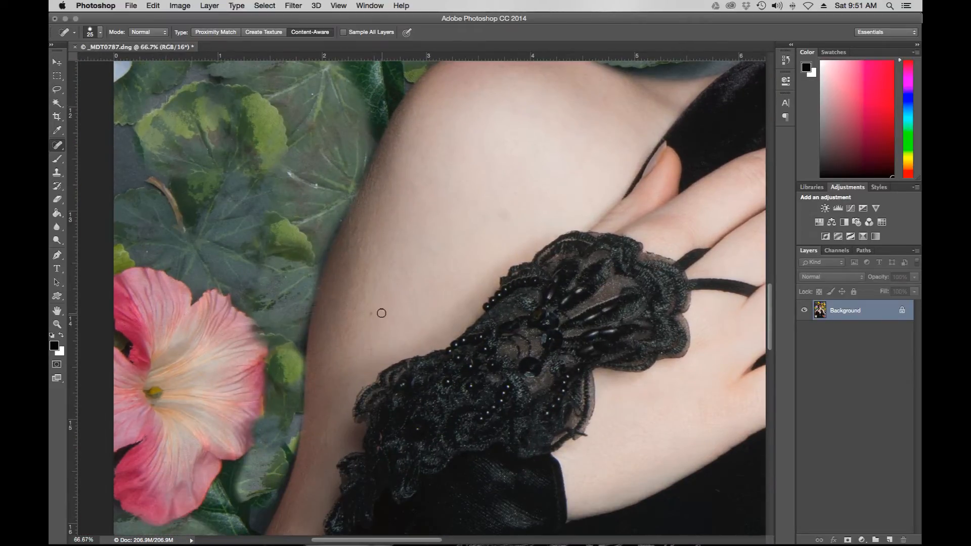
scroll(307, 440, "down", 10)
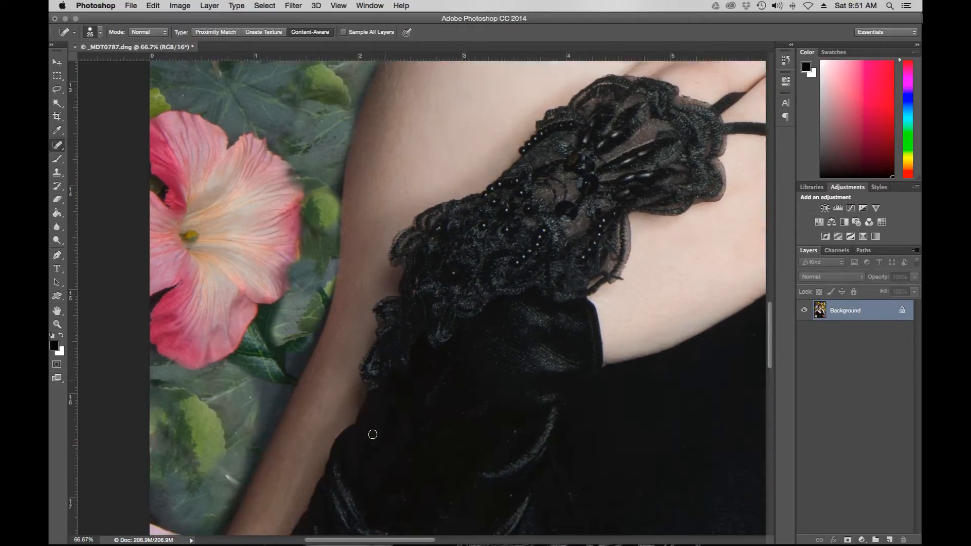
scroll(383, 418, "right", 10)
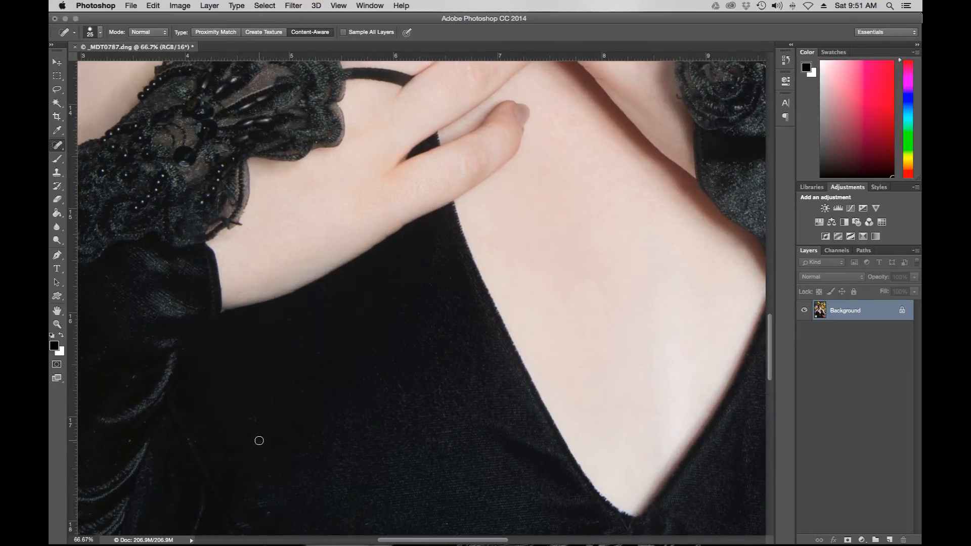
scroll(352, 476, "down", 10)
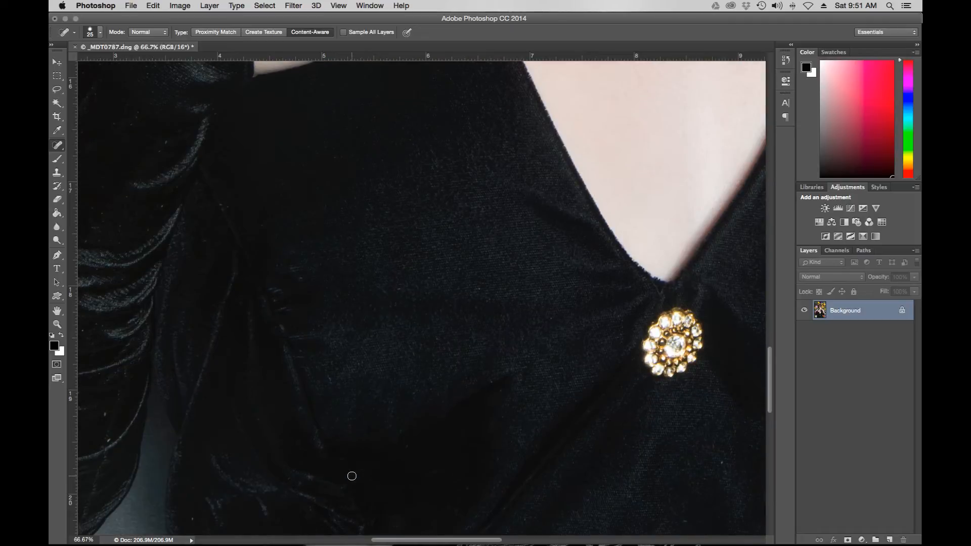
scroll(352, 476, "right", 9)
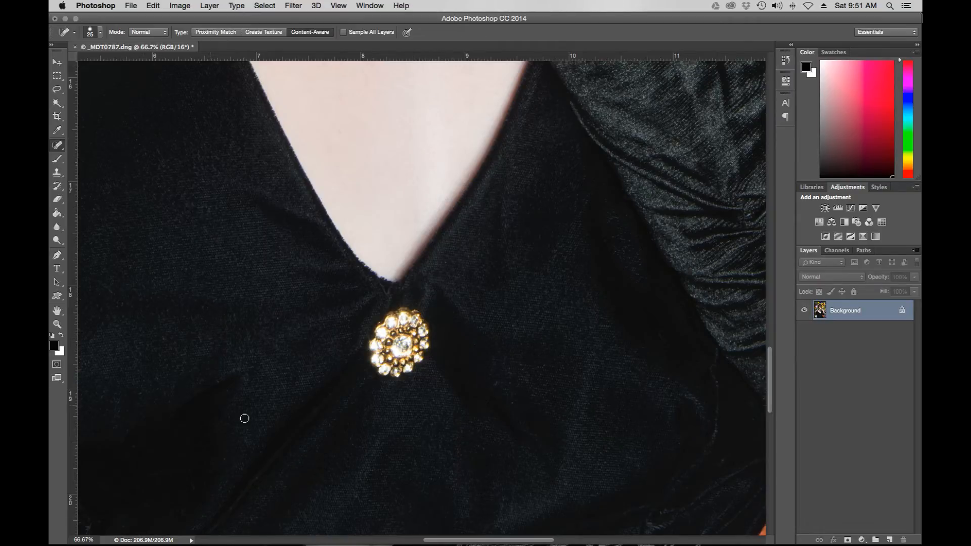
scroll(245, 419, "up", 10)
scroll(245, 418, "up", 12)
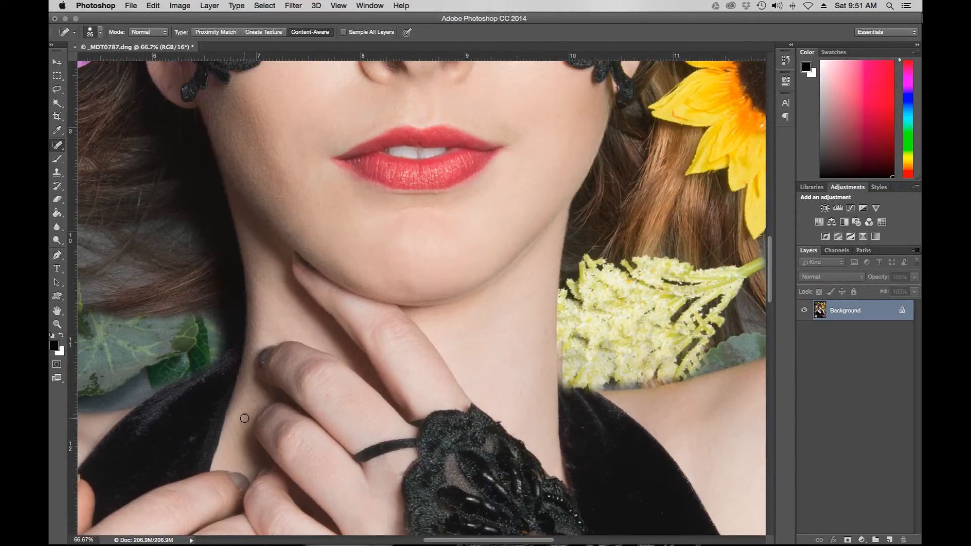
scroll(244, 418, "up", 10)
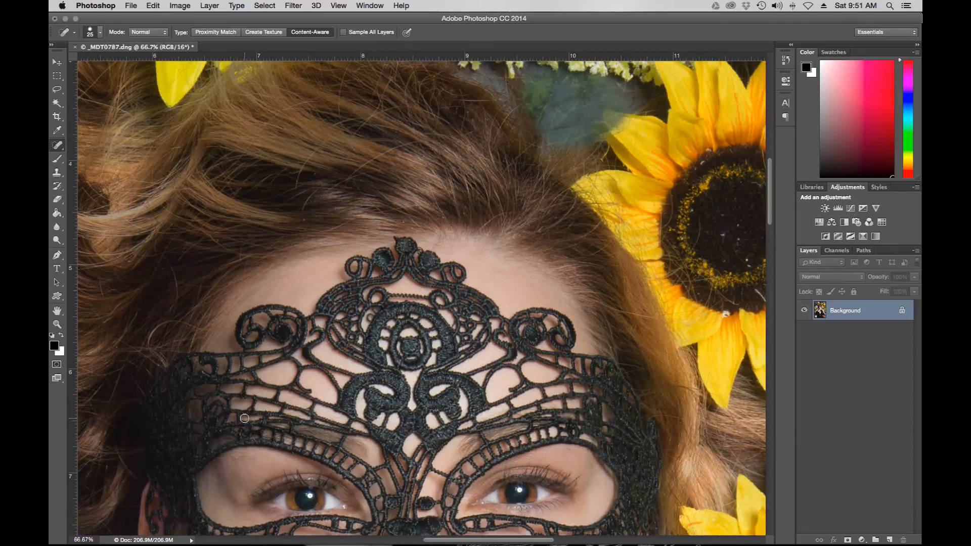
- Fit the whole portrait in view and save the edited image
key("super+0")
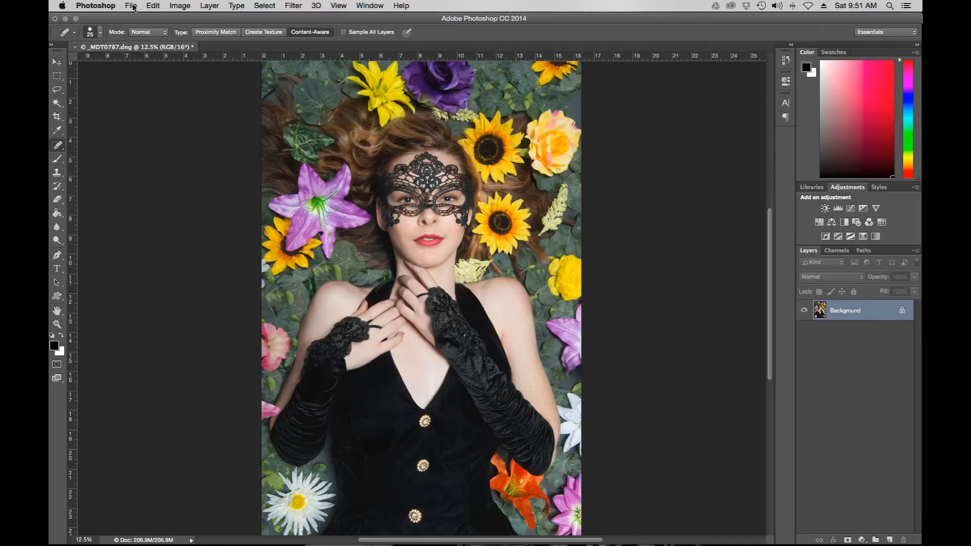
left_click(131, 6)
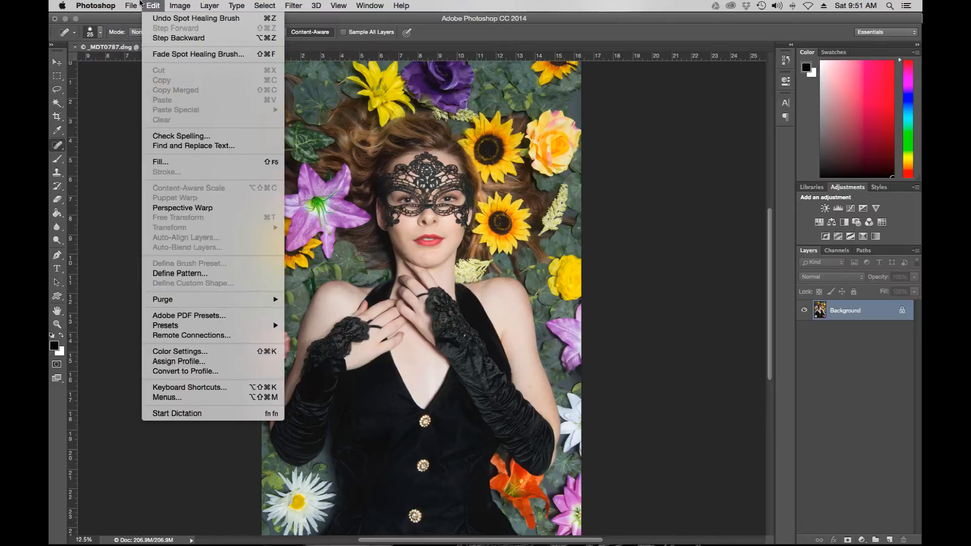
left_click(144, 103)
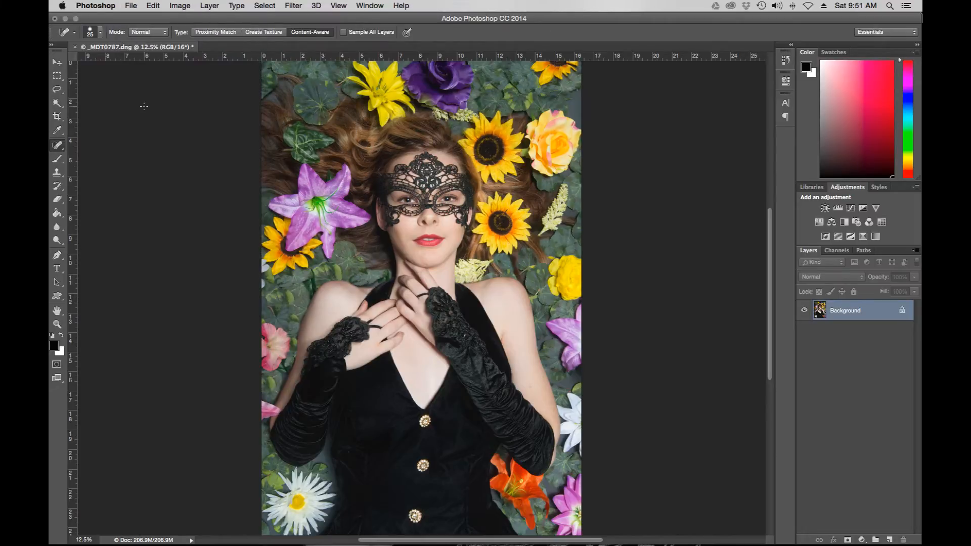
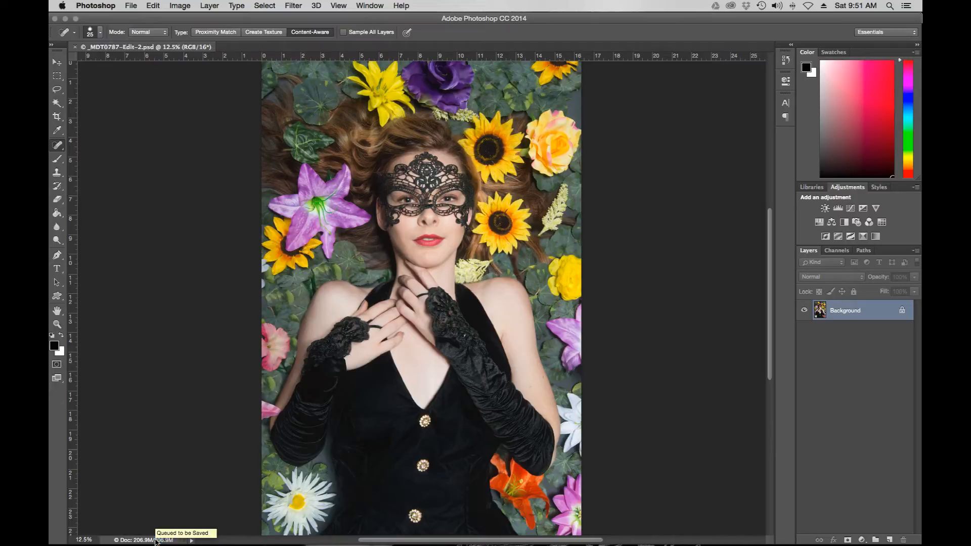
- Switch to Lightroom and start cropping the edited portrait with a 1 x 1 aspect ratio
mouse_move(161, 545)
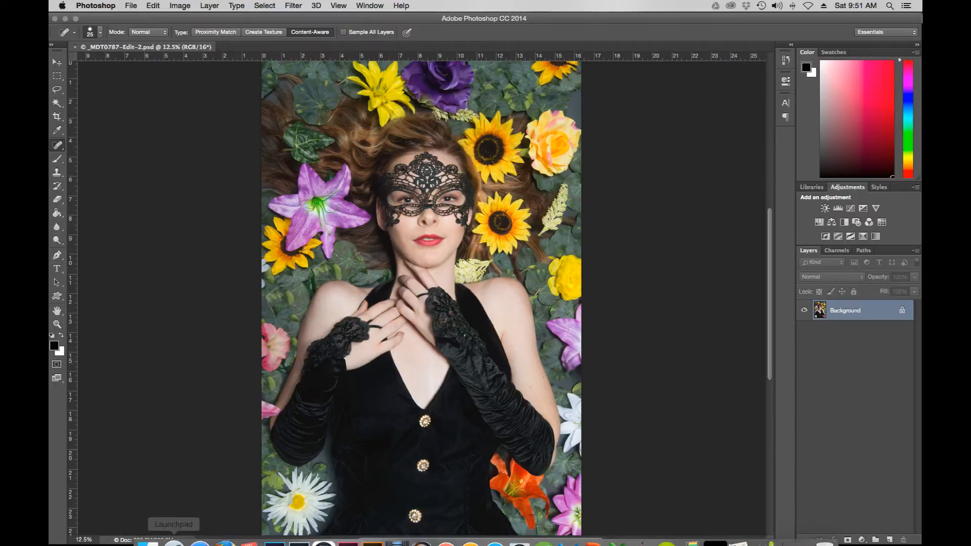
left_click(298, 531)
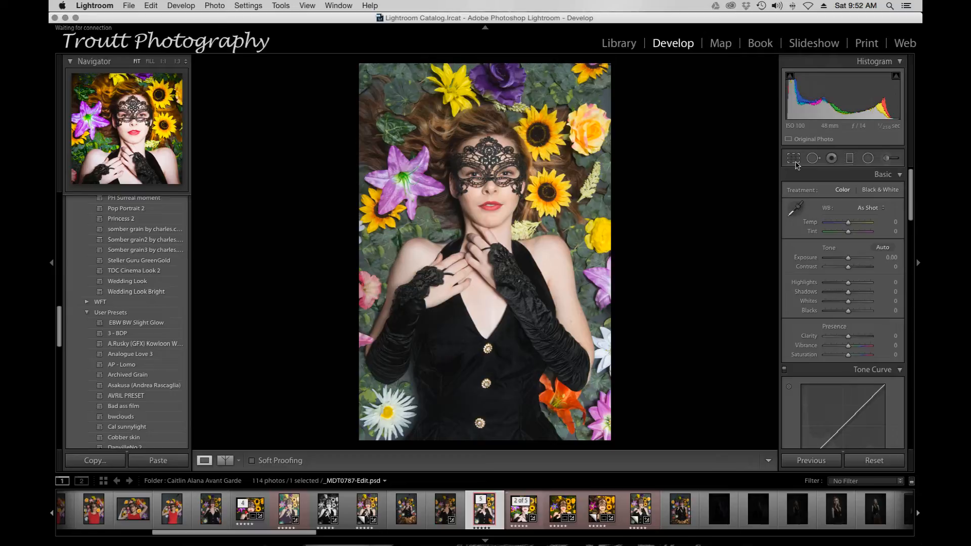
left_click(794, 159)
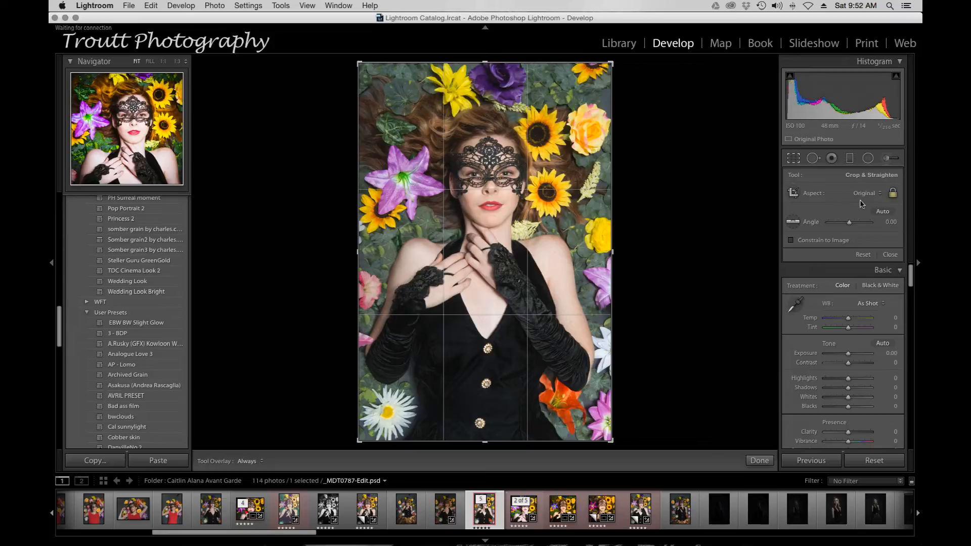
left_click(881, 195)
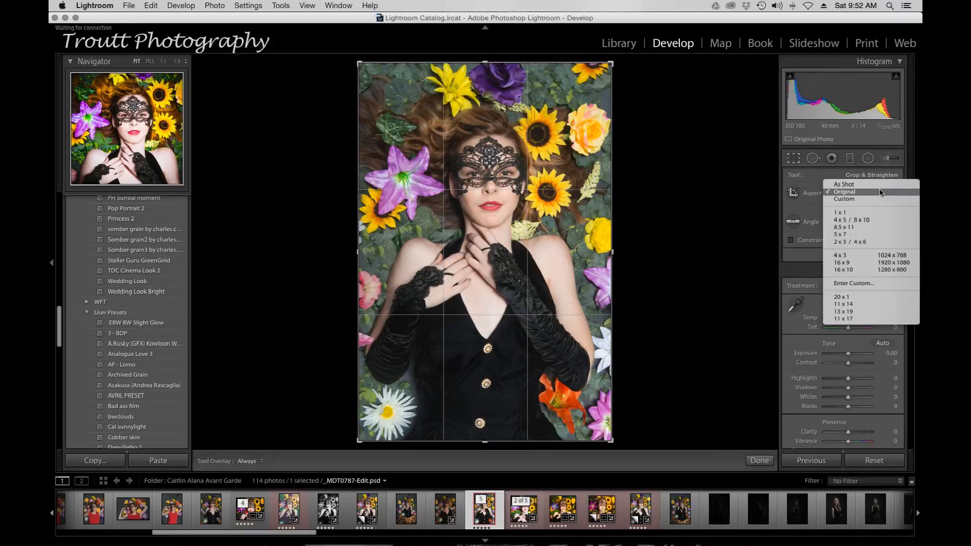
left_click(879, 213)
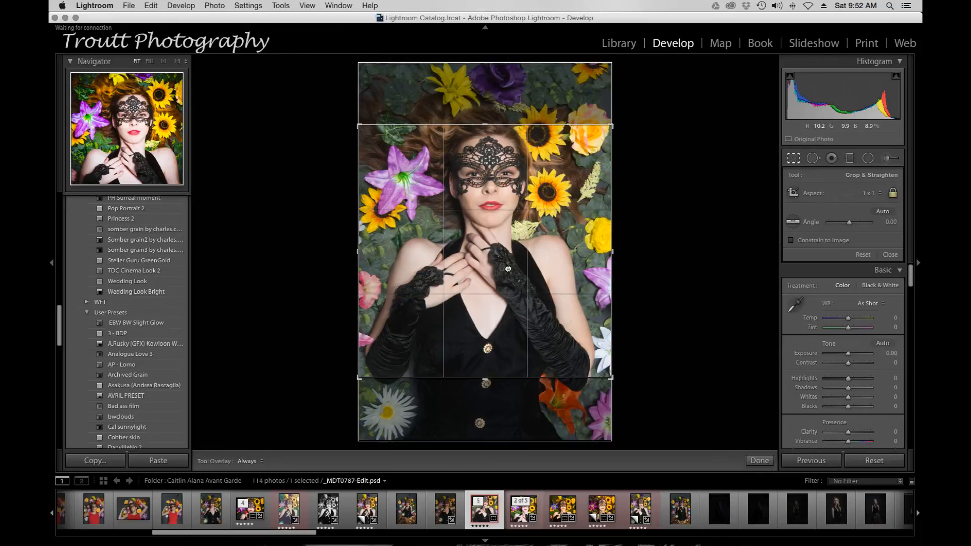
- Tighten the square crop around the masked face, surrounding flowers and gloved hands, and apply it
left_click_drag(507, 268, 506, 303)
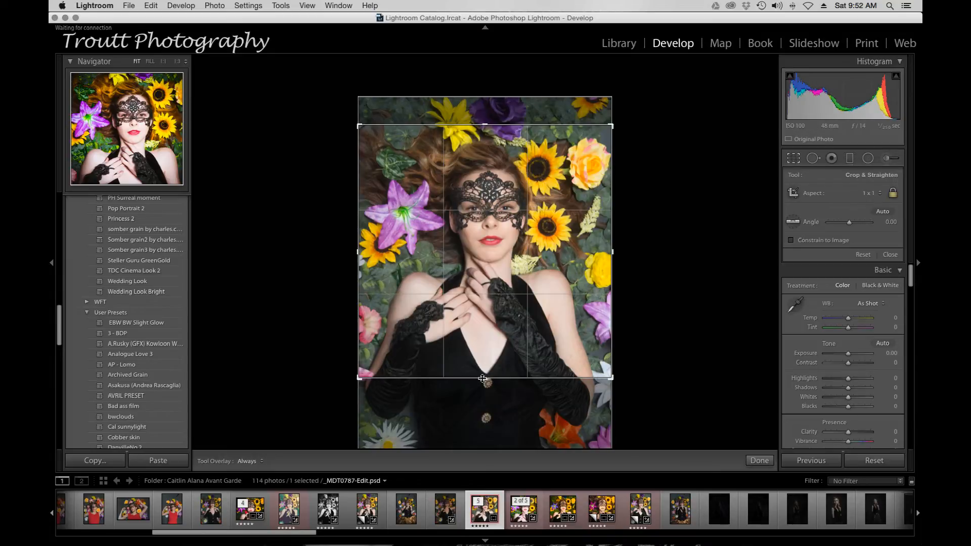
left_click_drag(484, 377, 490, 360)
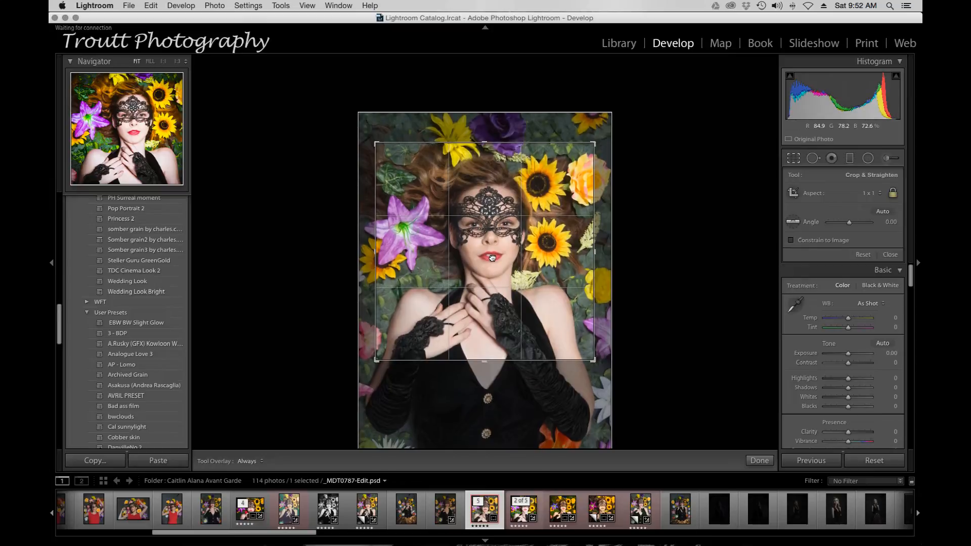
left_click_drag(492, 258, 492, 256)
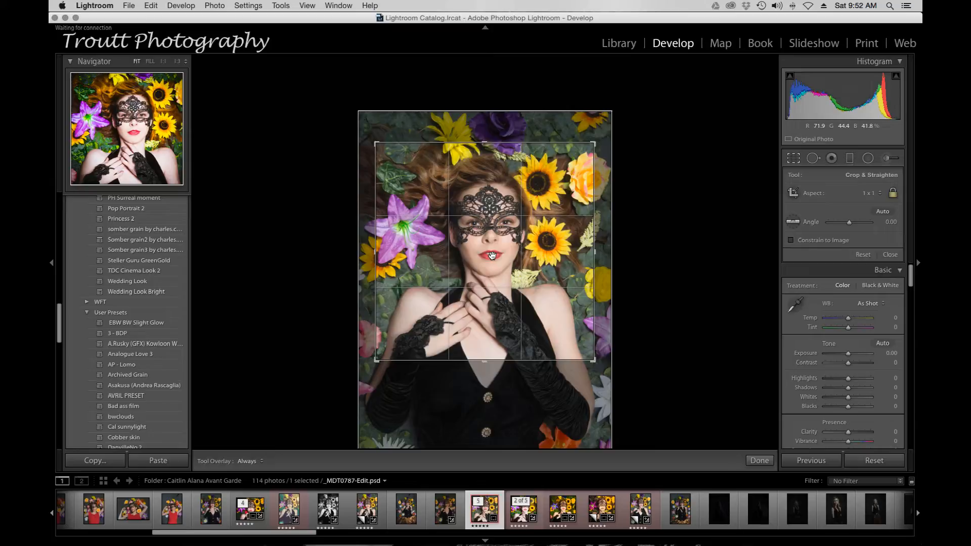
key("Return")
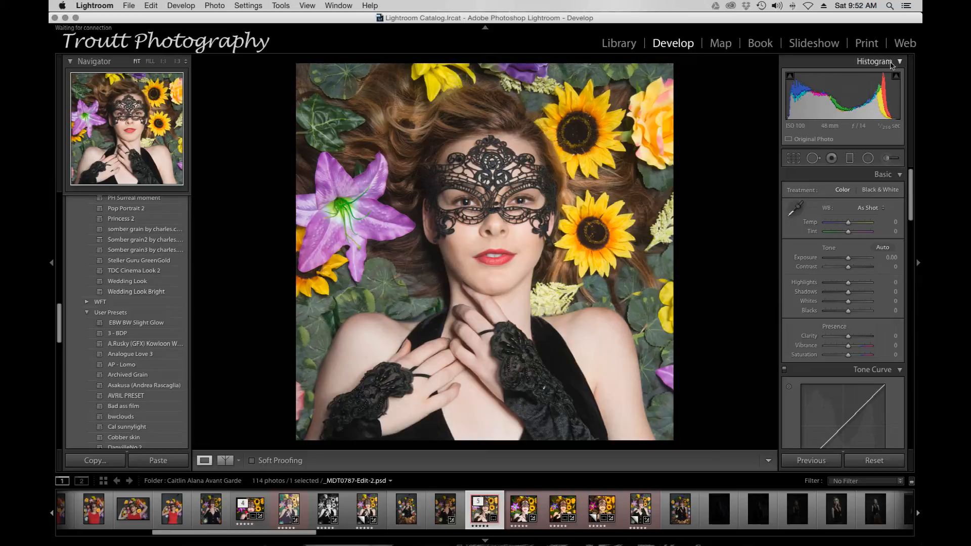
- Centre the Detail preview on the eye and set the Sharpening Amount to 32
scroll(882, 317, "down", 5)
scroll(882, 316, "down", 10)
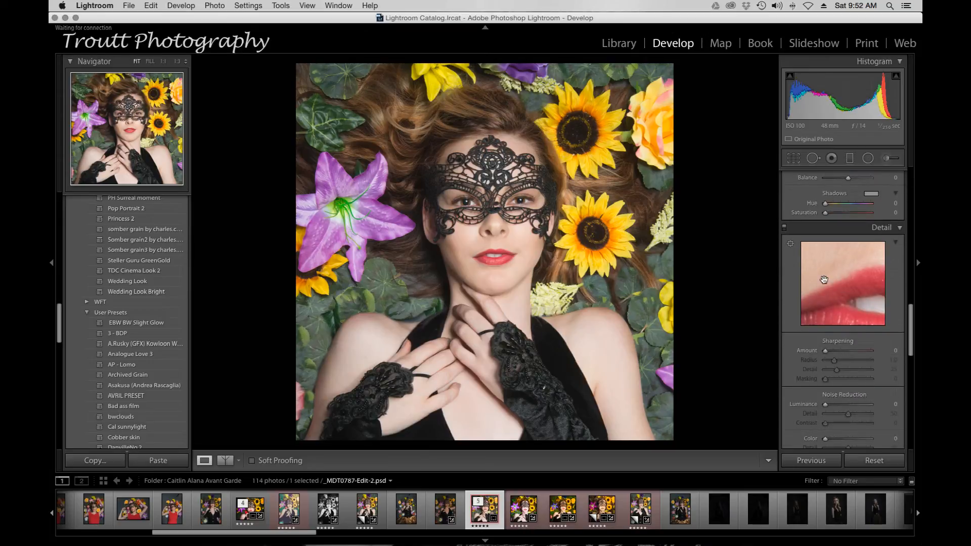
left_click_drag(844, 291, 897, 360)
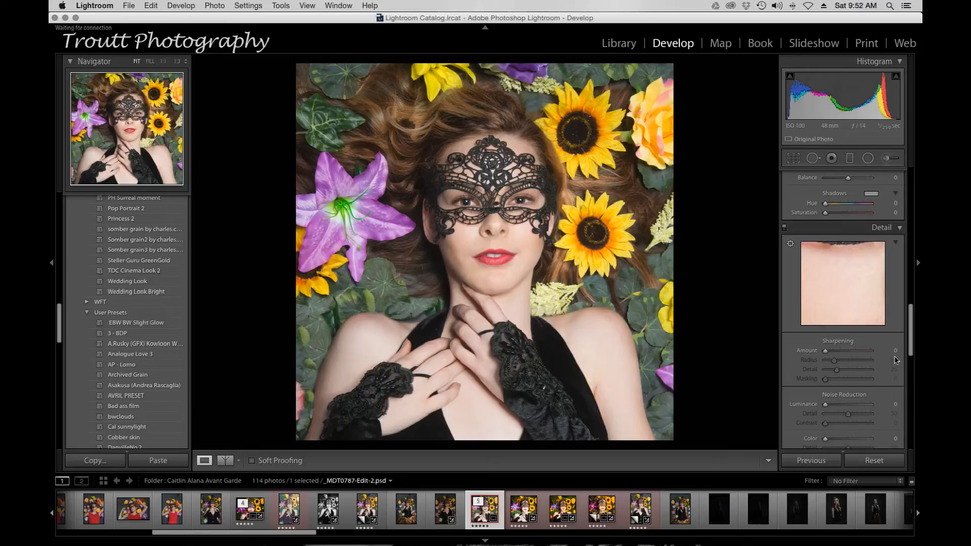
left_click_drag(864, 268, 850, 311)
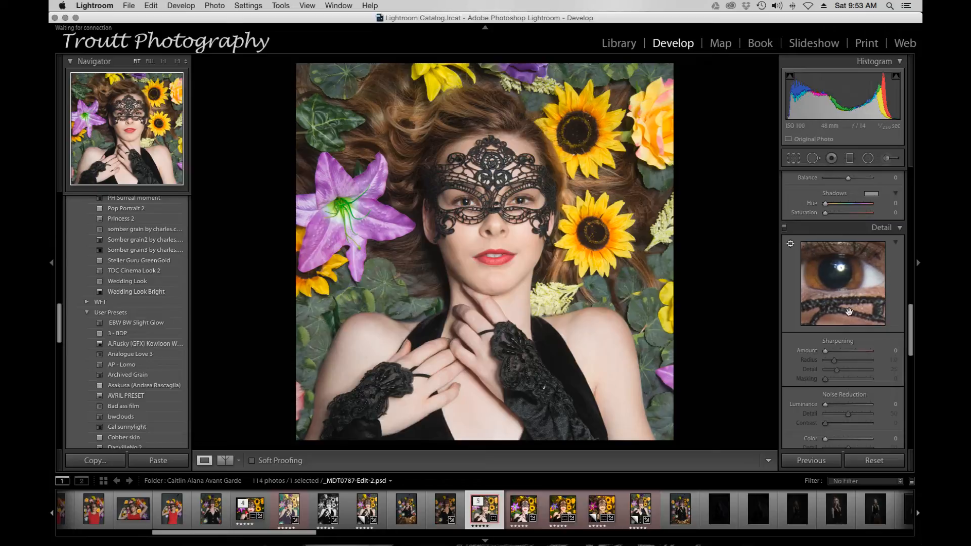
left_click(831, 351)
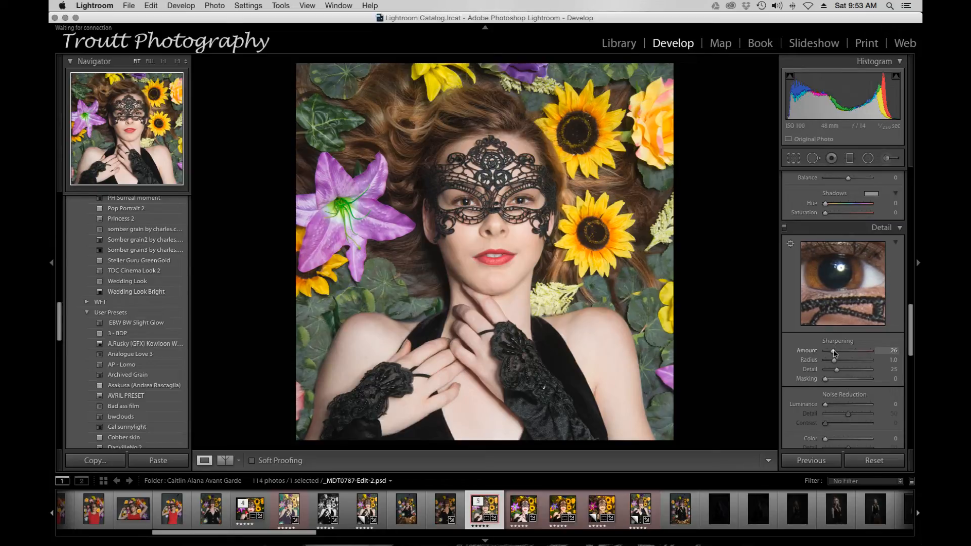
scroll(835, 353, "down", 1)
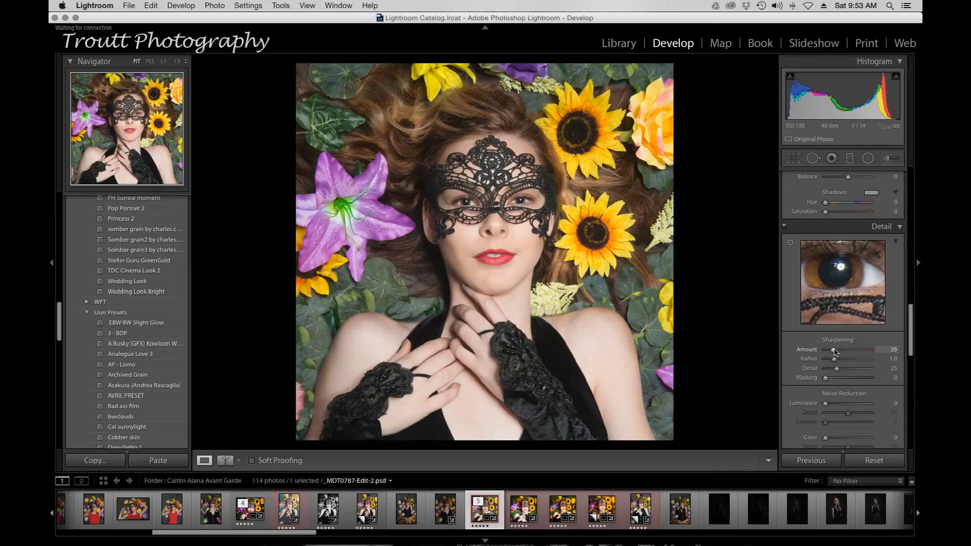
scroll(837, 350, "up", 1)
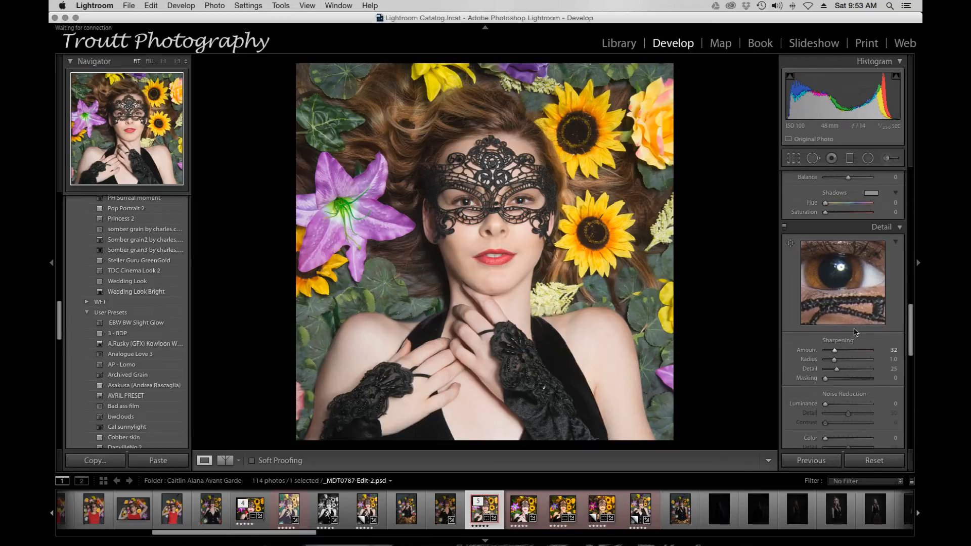
- Raise the portrait's overall Saturation to +51
scroll(852, 312, "up", 5)
scroll(852, 312, "up", 8)
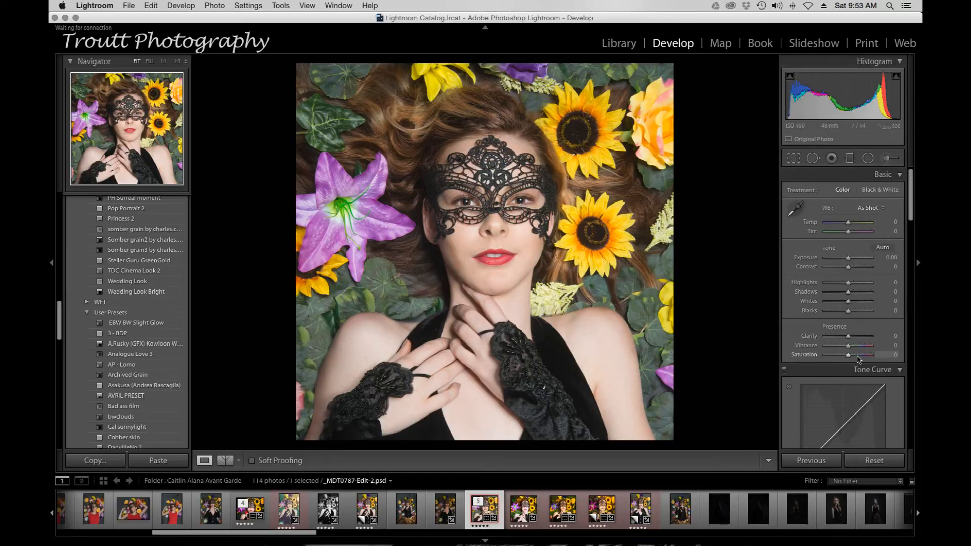
left_click(861, 355)
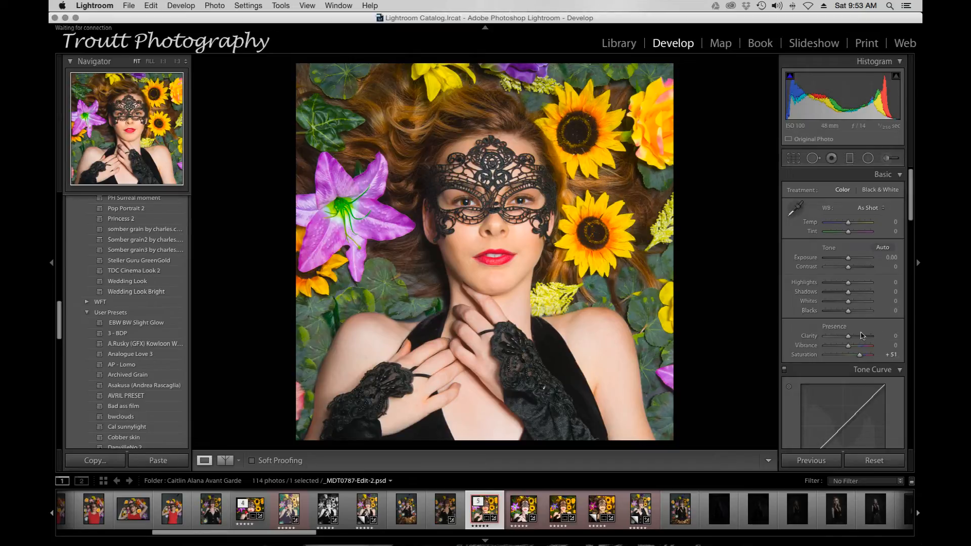
- Try brightening the skin tones to Orange luminance +44 with a targeted adjustment on the cheek, and undo it
scroll(868, 338, "down", 5)
scroll(868, 338, "up", 4)
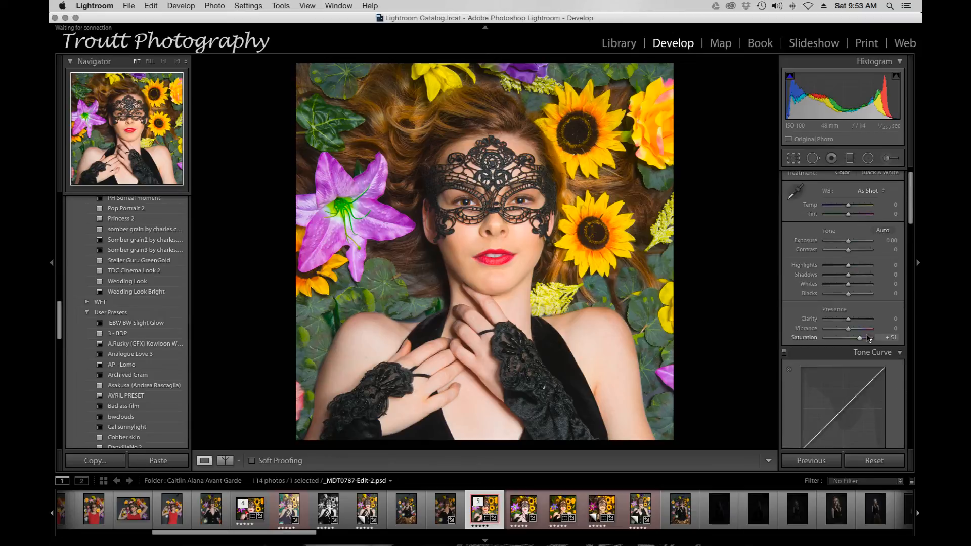
scroll(868, 338, "down", 8)
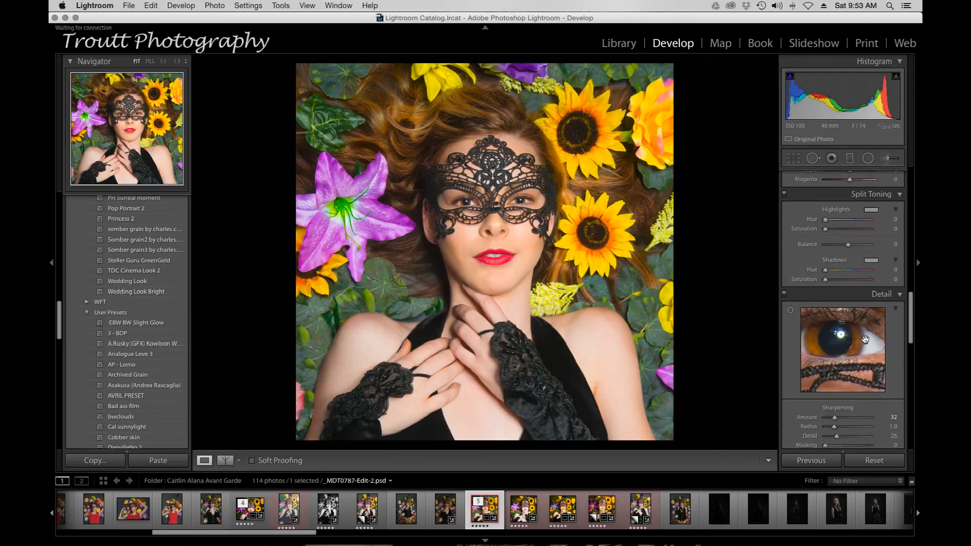
scroll(866, 339, "up", 2)
left_click(789, 205)
scroll(788, 205, "up", 3)
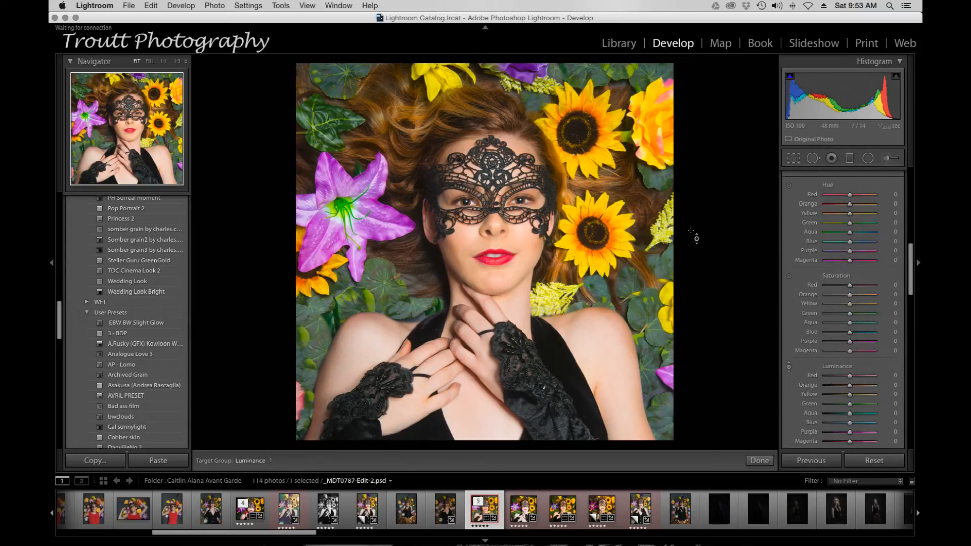
scroll(829, 304, "down", 1)
scroll(832, 313, "down", 1)
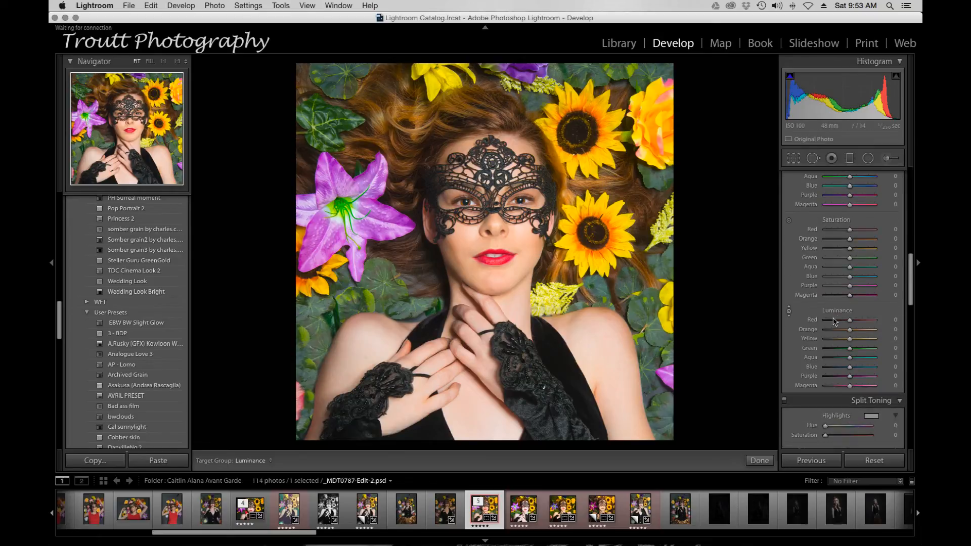
left_click(790, 312)
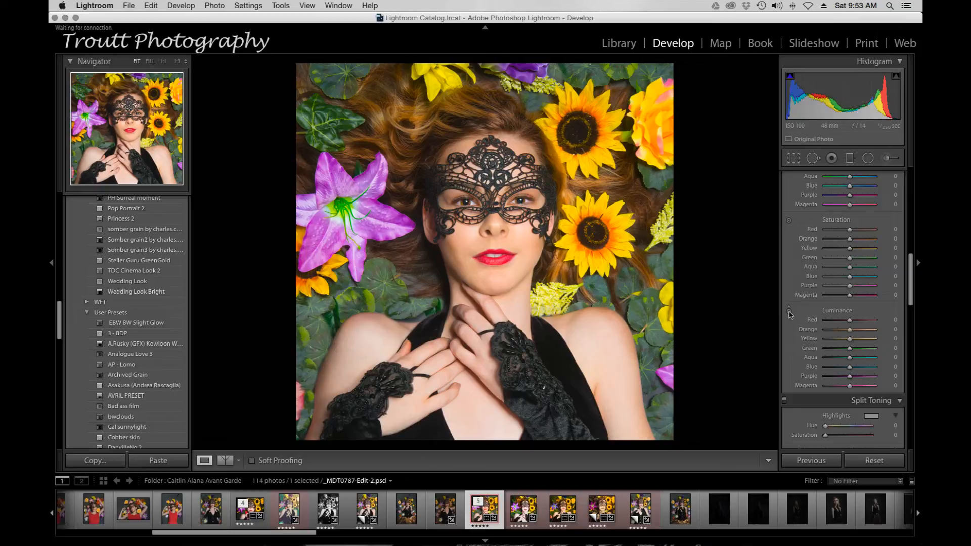
left_click(789, 311)
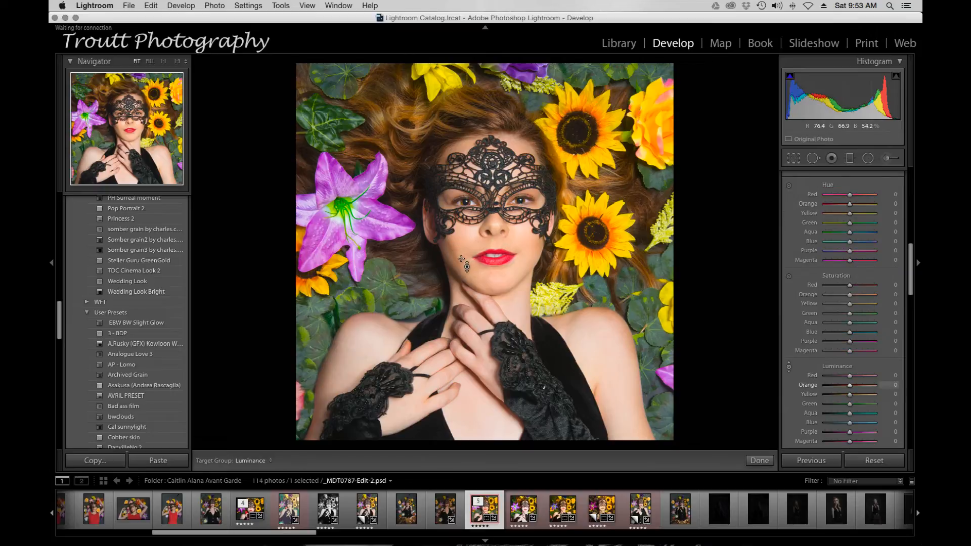
left_click_drag(461, 259, 460, 233)
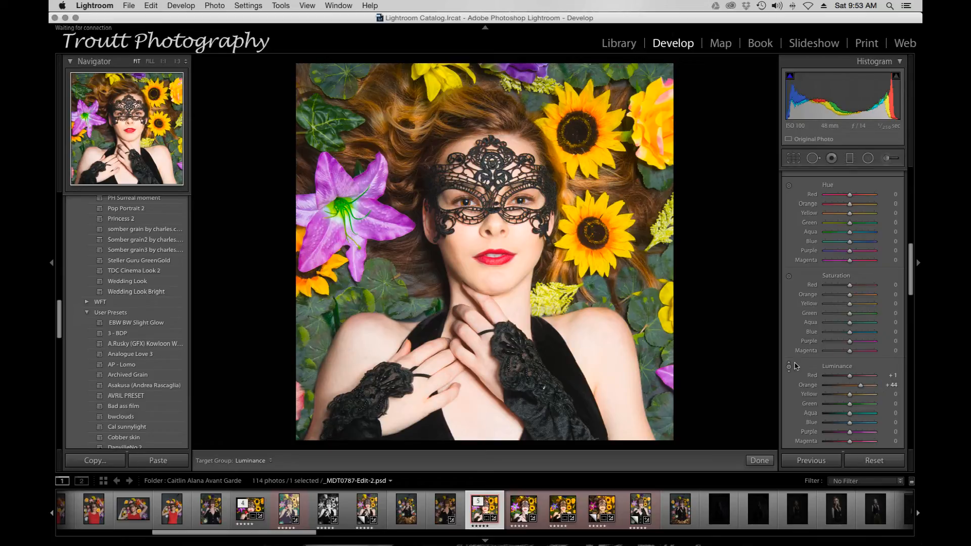
key("super+z")
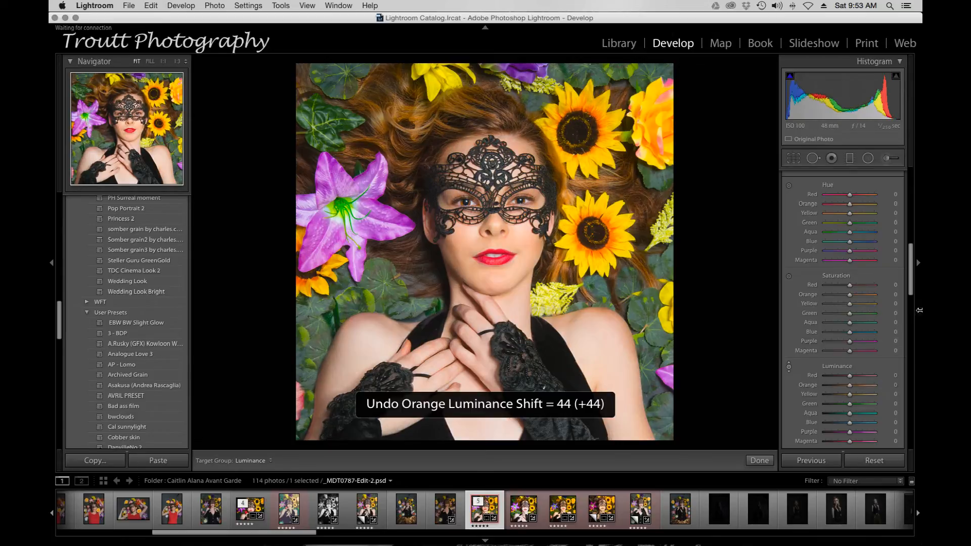
- Set the portrait's overall Saturation to exactly +50
scroll(880, 344, "up", 10)
scroll(880, 344, "up", 2)
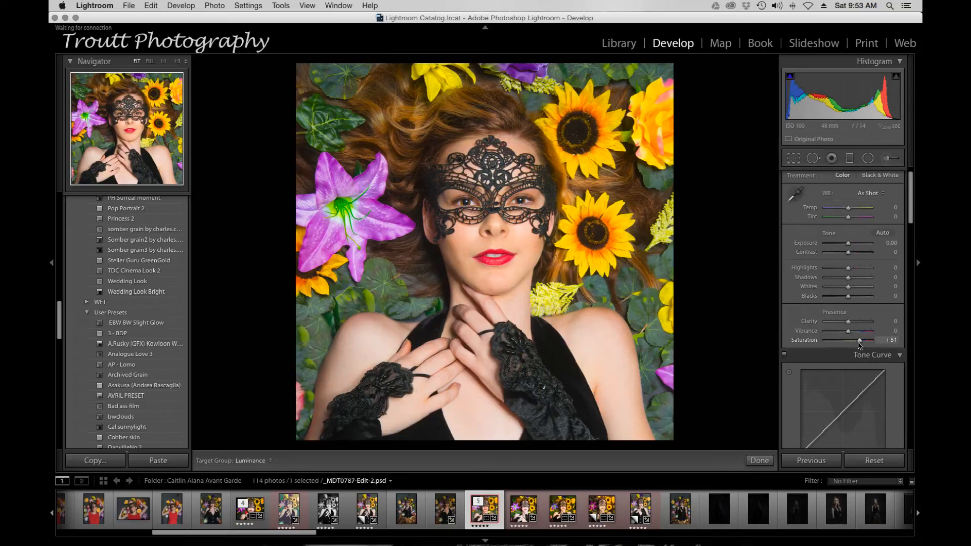
left_click_drag(859, 344, 860, 340)
left_click(888, 340)
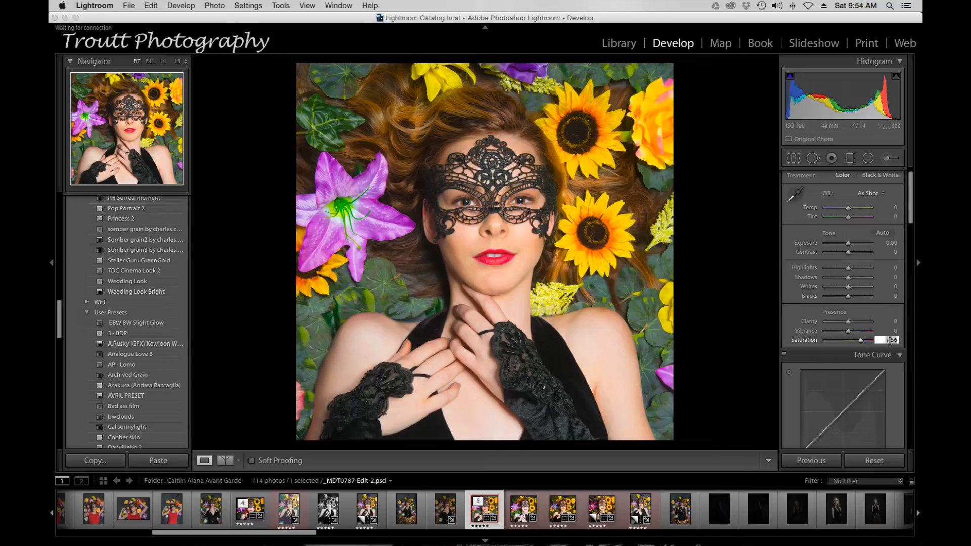
type("50")
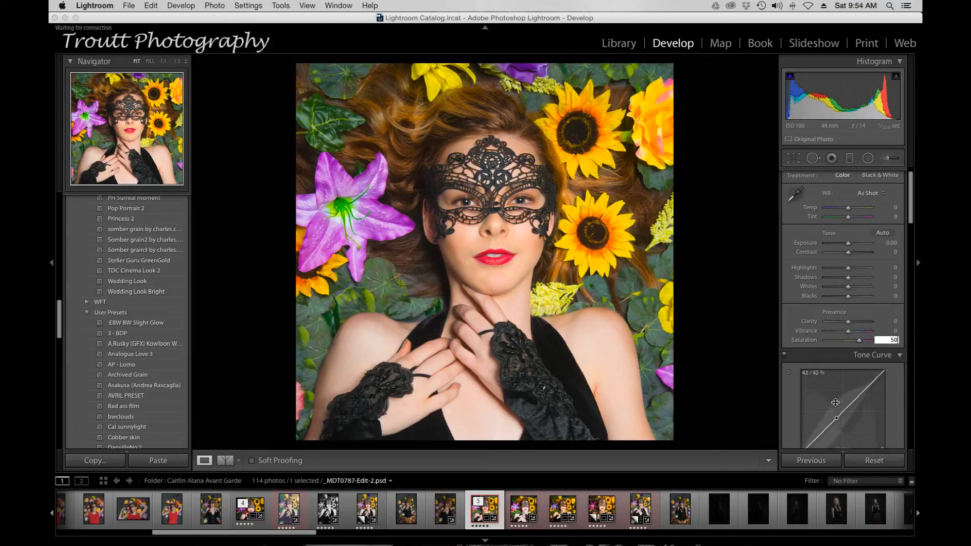
left_click(798, 320)
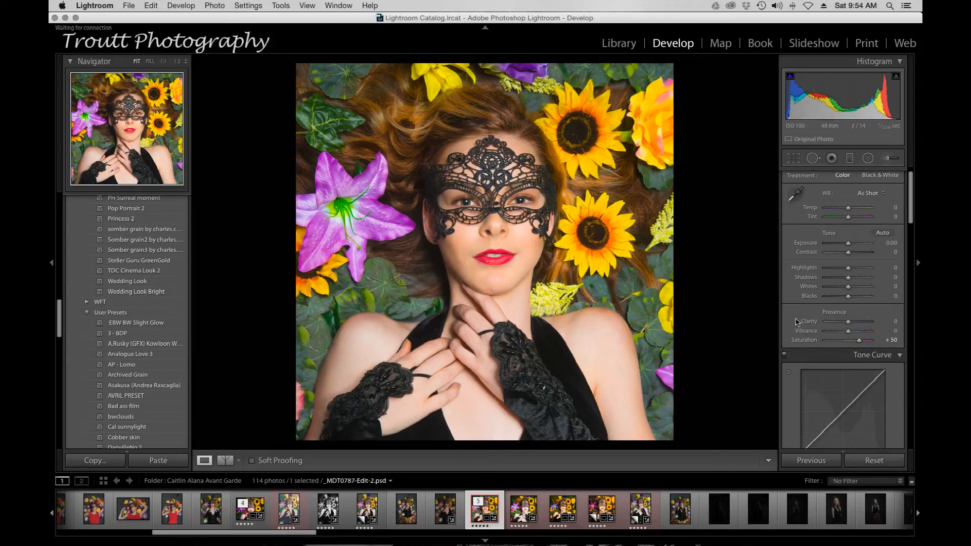
- Set the Adjustment Brush to the Saturation effect at -50 and paint over the facial skin
left_click(887, 159)
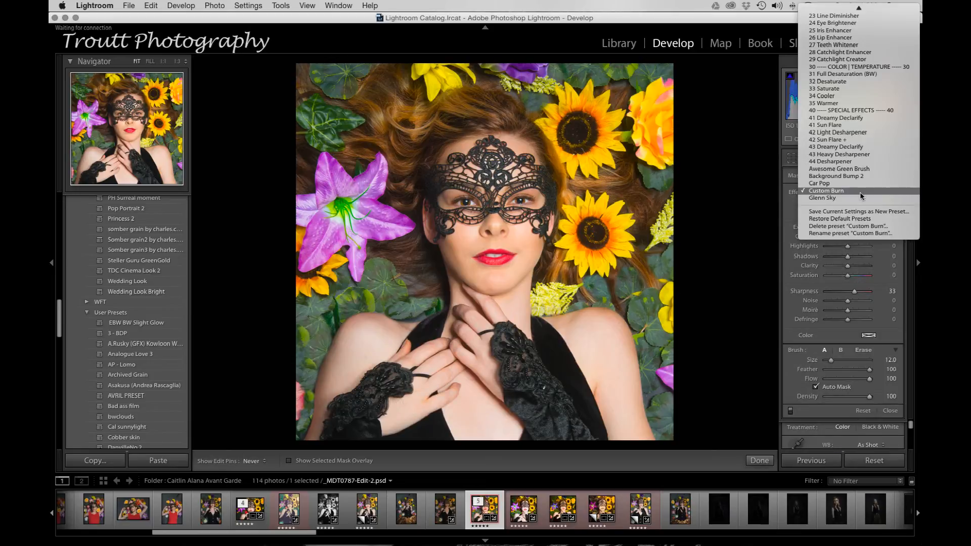
left_click(863, 193)
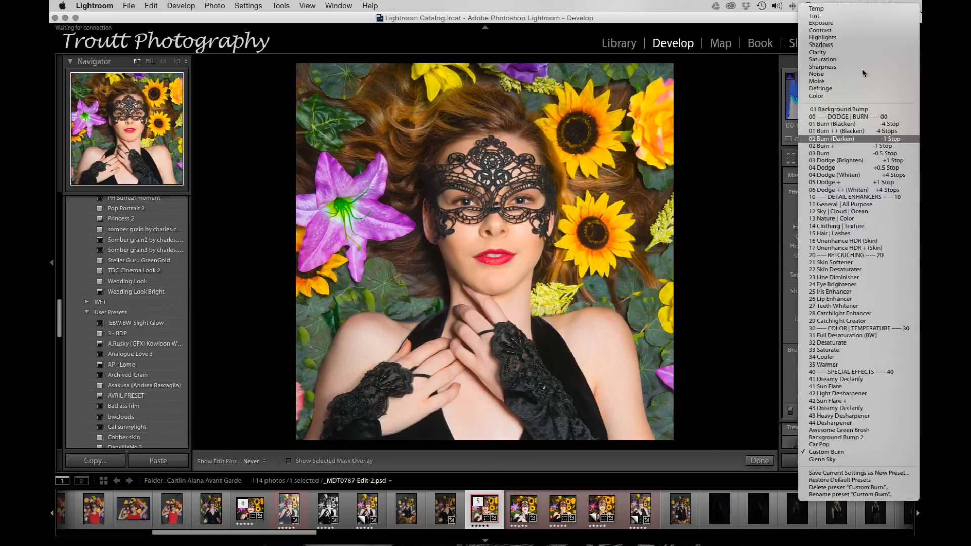
left_click(824, 60)
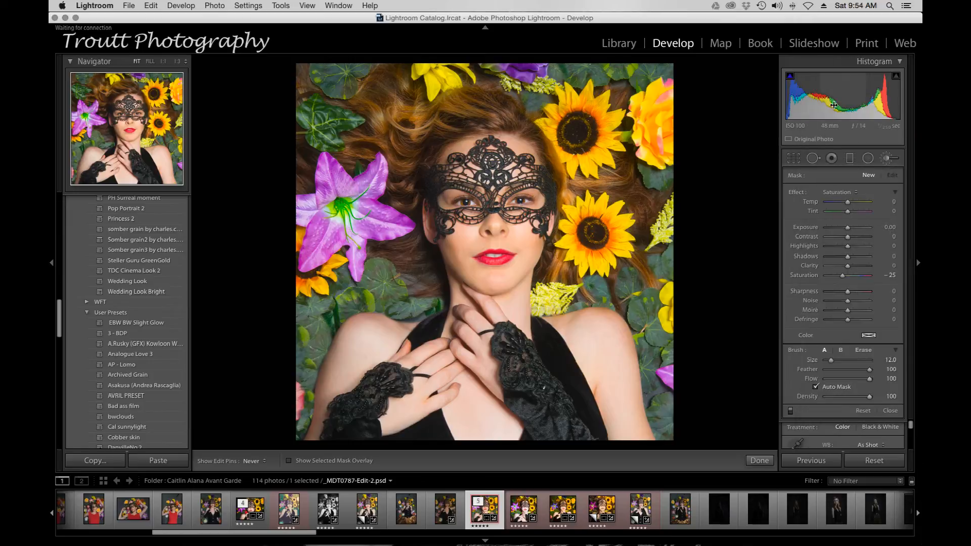
left_click(889, 275)
type("-50")
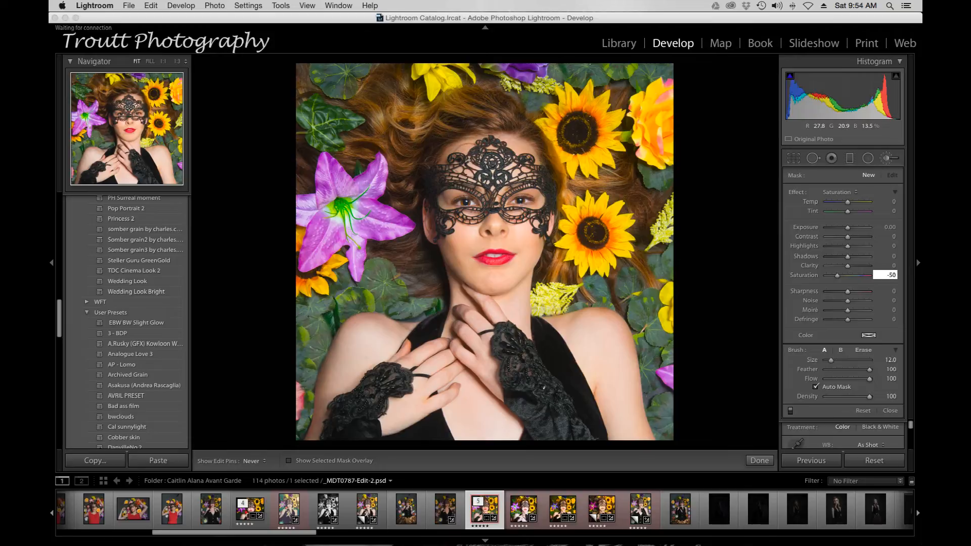
key("Return")
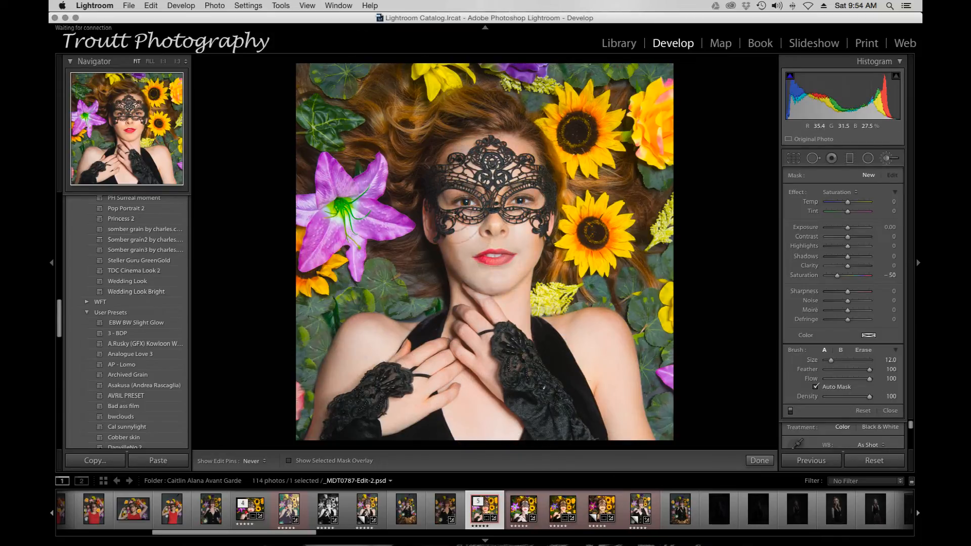
left_click_drag(488, 210, 483, 226)
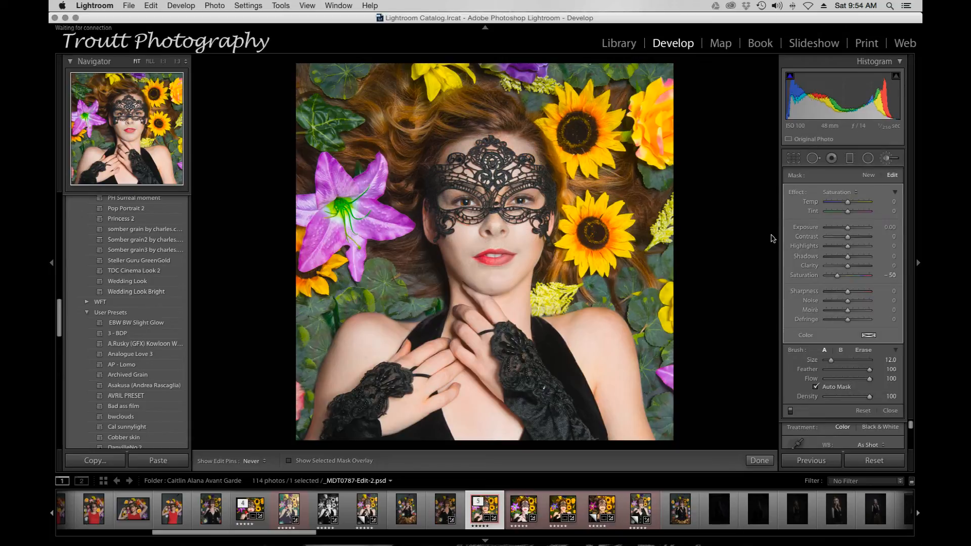
- Try the facial brush adjustment at Saturation -23, and delete the desaturation brush masks from the face
left_click(843, 276)
key("h")
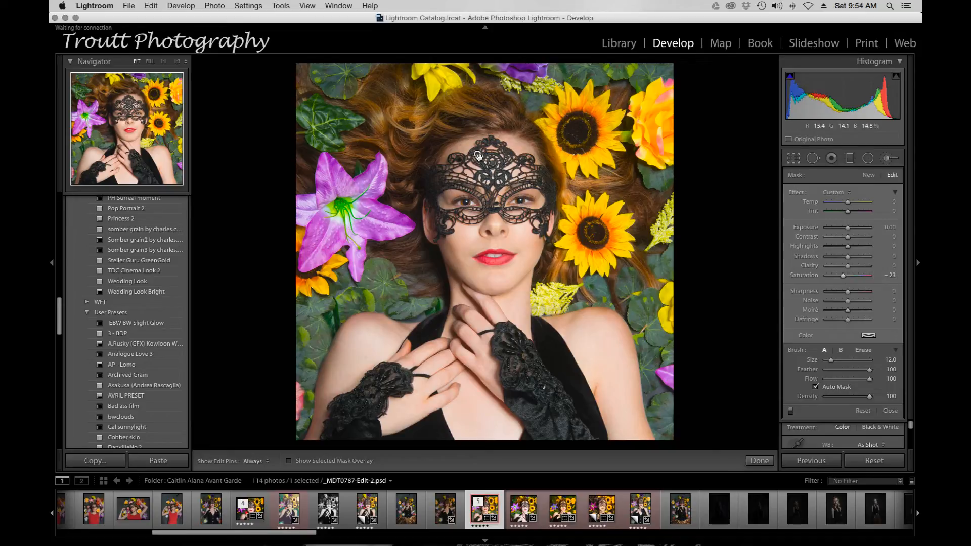
key("BackSpace")
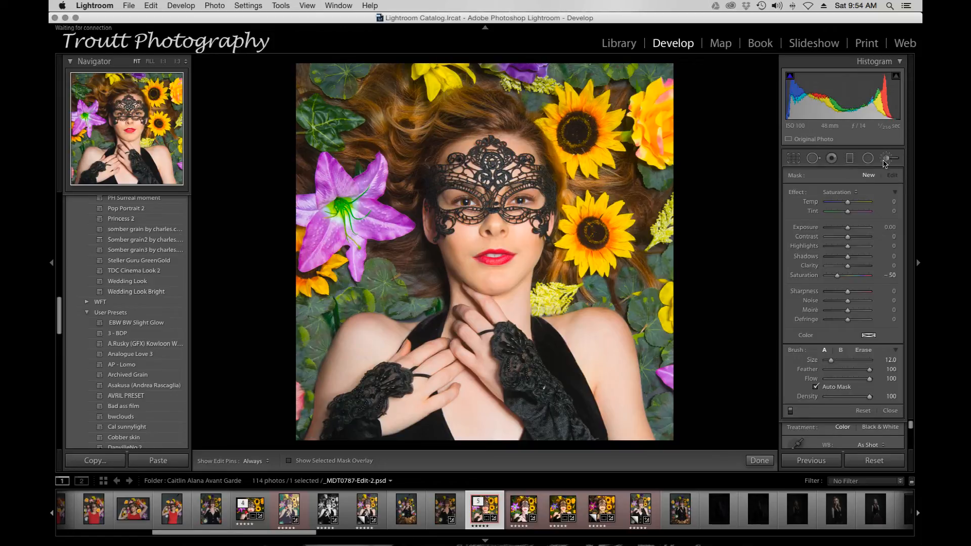
left_click(493, 150)
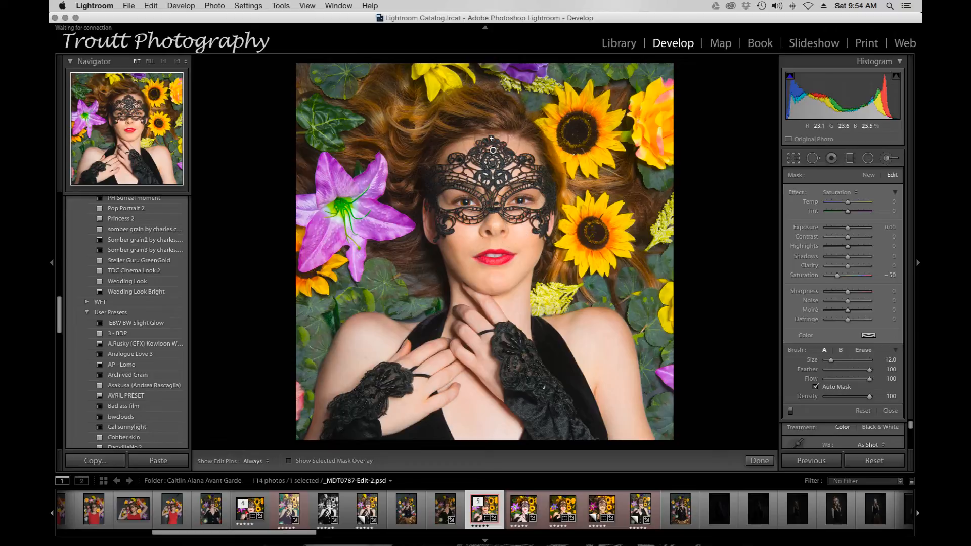
key("o")
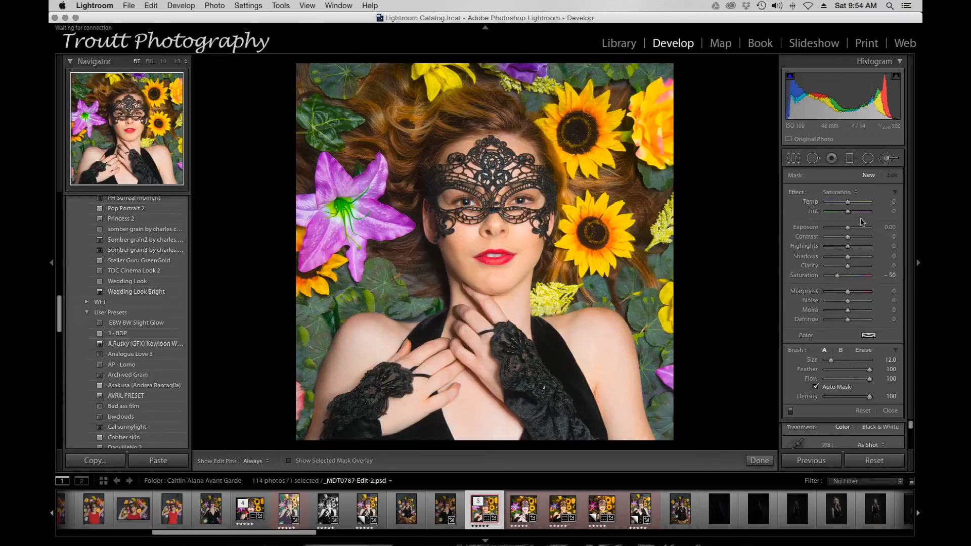
left_click(887, 158)
- Brighten the skin tones by setting the Luminance of Orange to +22 and Red to +13
scroll(809, 303, "down", 10)
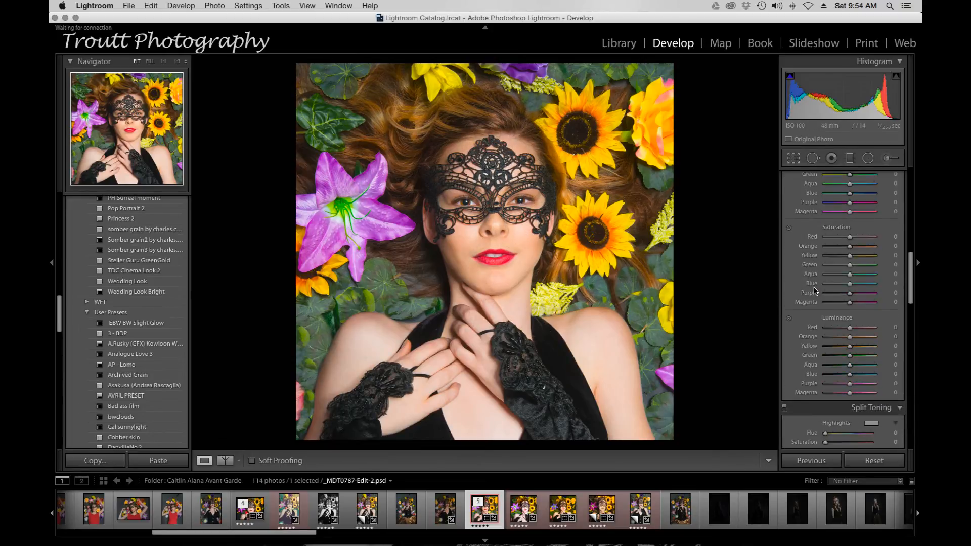
left_click(789, 332)
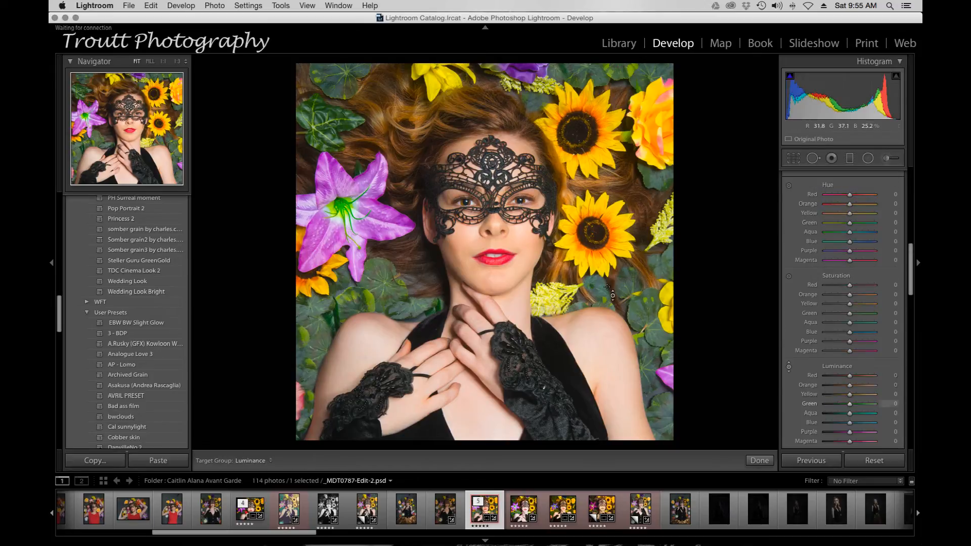
left_click_drag(535, 248, 534, 231)
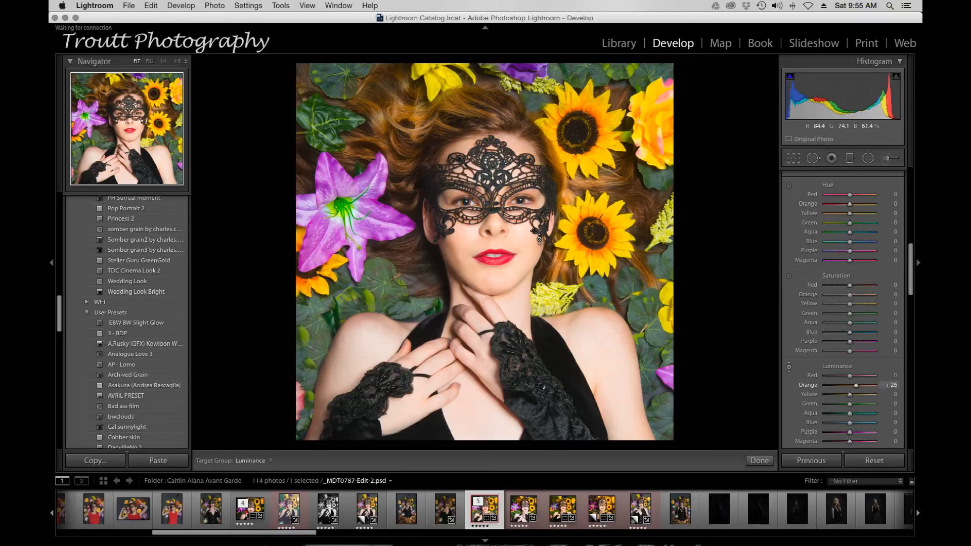
left_click(853, 376)
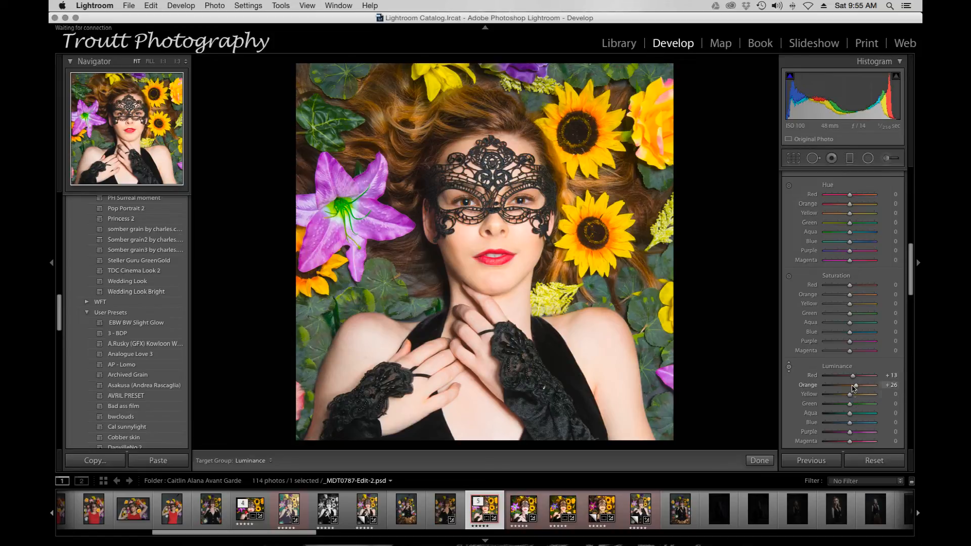
left_click_drag(855, 388, 855, 387)
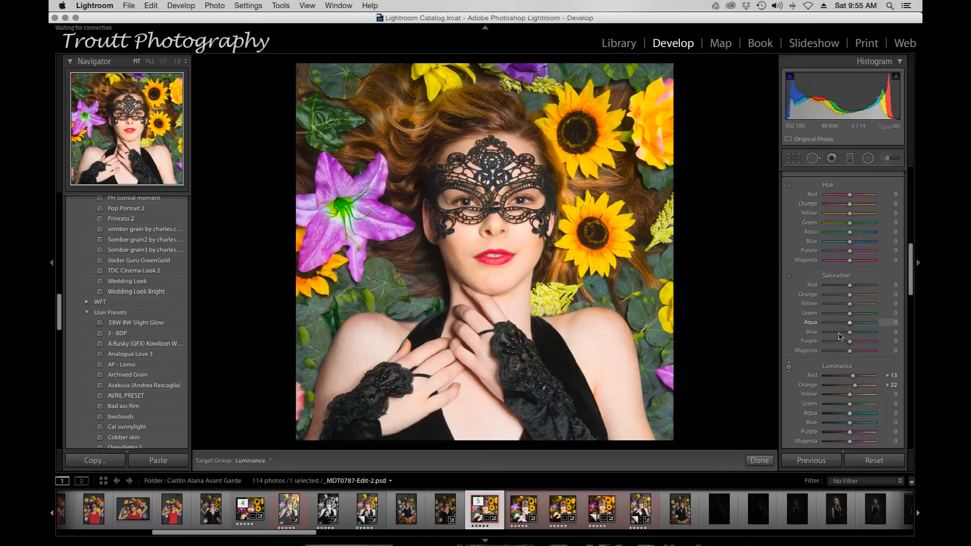
- Enable lens profile corrections and choose Tamron as the lens make
scroll(840, 345, "down", 10)
scroll(840, 345, "up", 5)
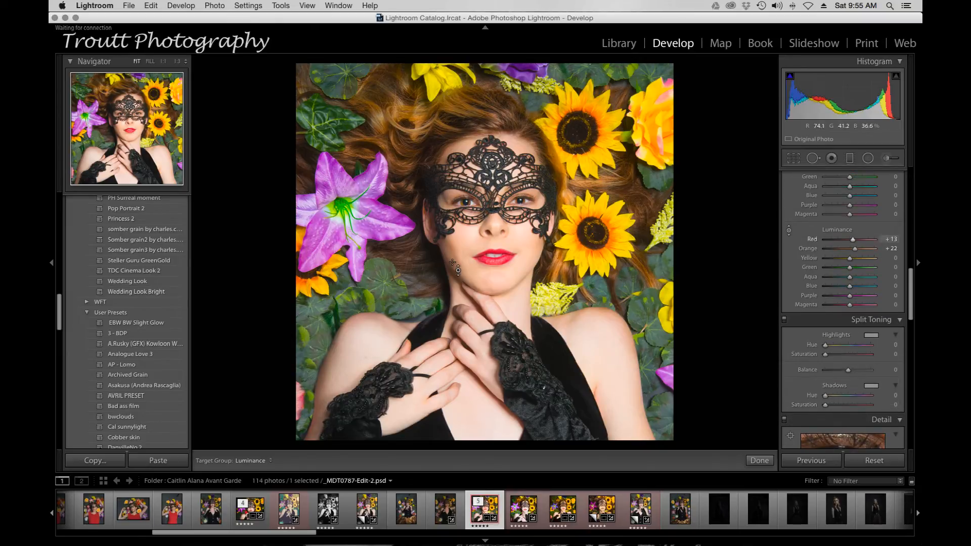
scroll(870, 402, "down", 4)
scroll(869, 401, "down", 6)
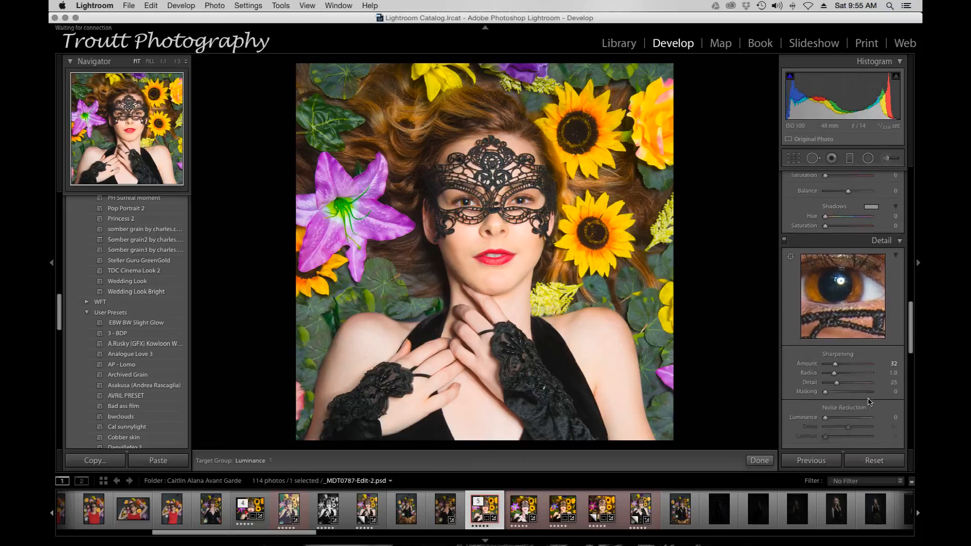
left_click(791, 332)
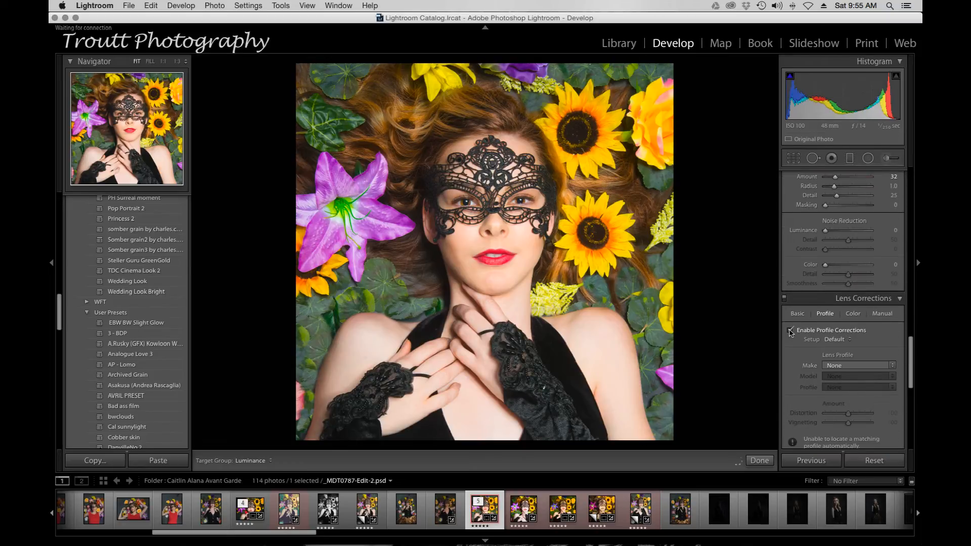
left_click(860, 366)
left_click(866, 428)
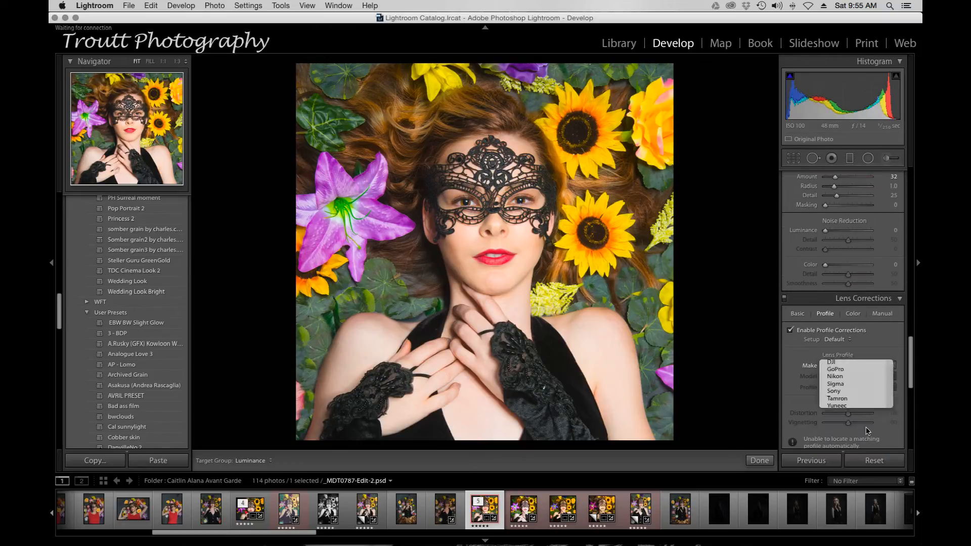
scroll(870, 361, "down", 3)
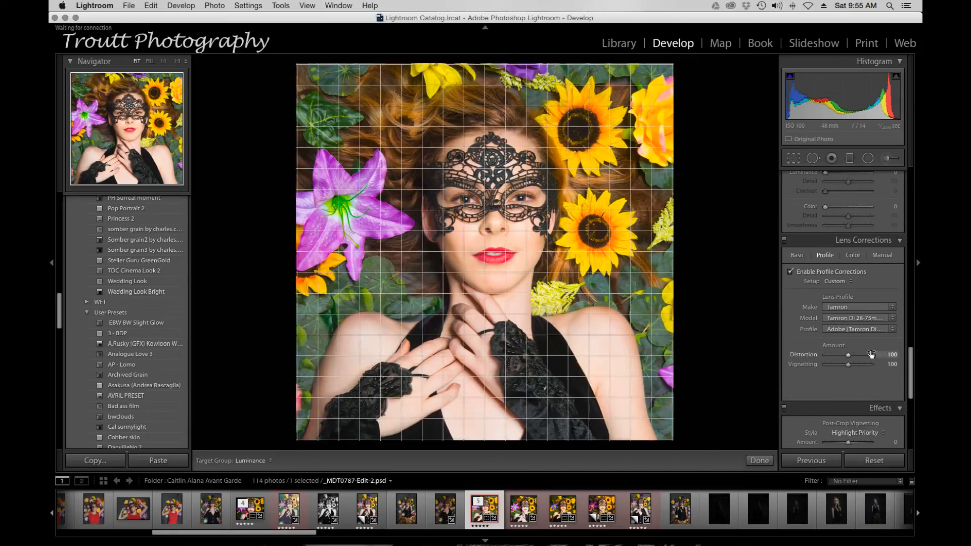
- Darken the portrait's edges with a post-crop vignette amount of -11
scroll(860, 364, "down", 12)
scroll(851, 373, "up", 5)
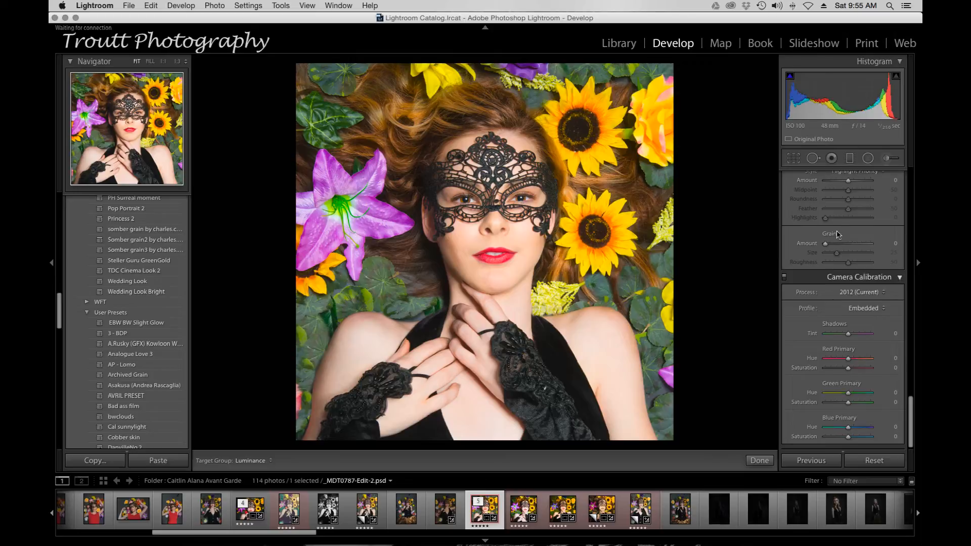
left_click_drag(848, 267, 846, 269)
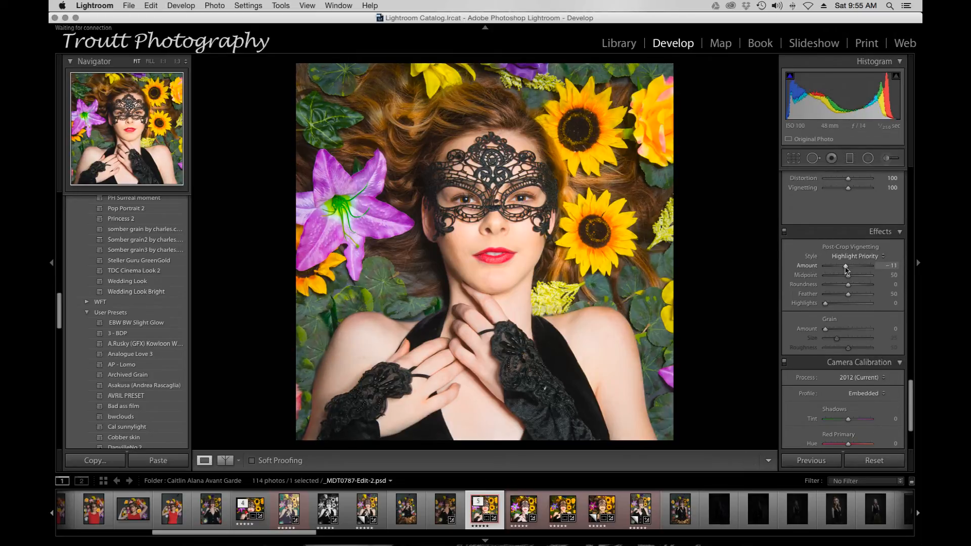
- Raise the Blue Primary saturation in the camera calibration to +22
scroll(855, 354, "down", 4)
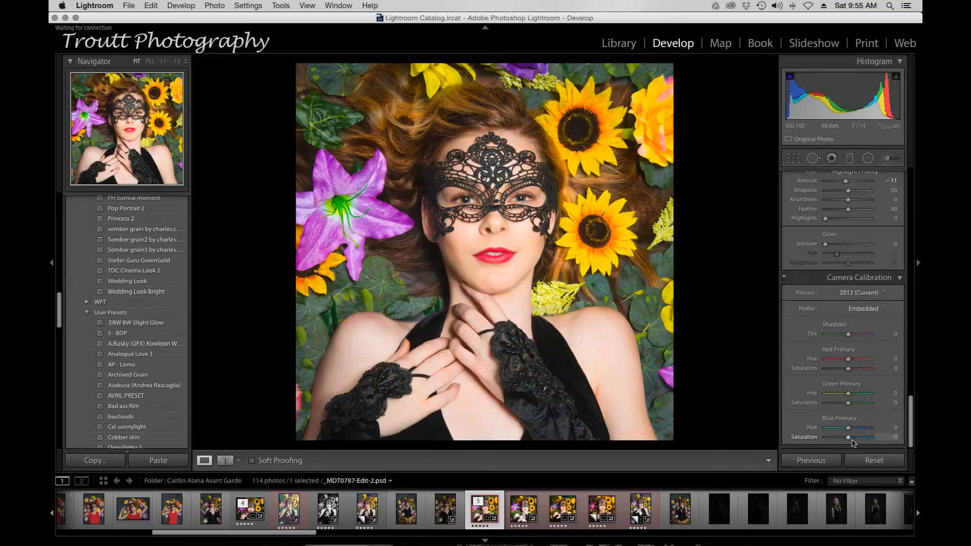
left_click(854, 437)
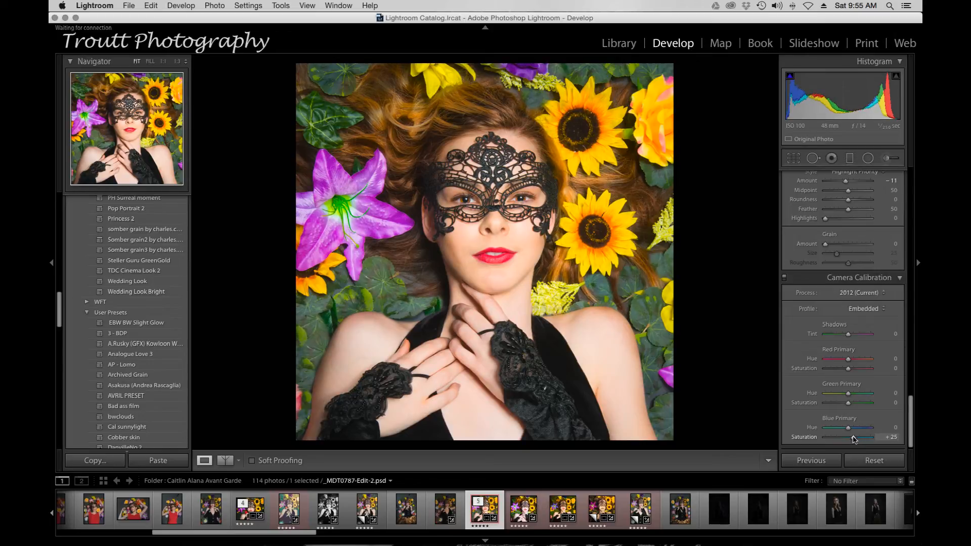
left_click_drag(853, 439, 855, 440)
mouse_move(854, 441)
left_mouse_down()
mouse_move(891, 441)
mouse_move(854, 441)
left_mouse_up()
- Shift the greens with targeted Hue adjustments on the foliage and lily centre, ending at Green +3 and Aqua -14
scroll(841, 392, "up", 15)
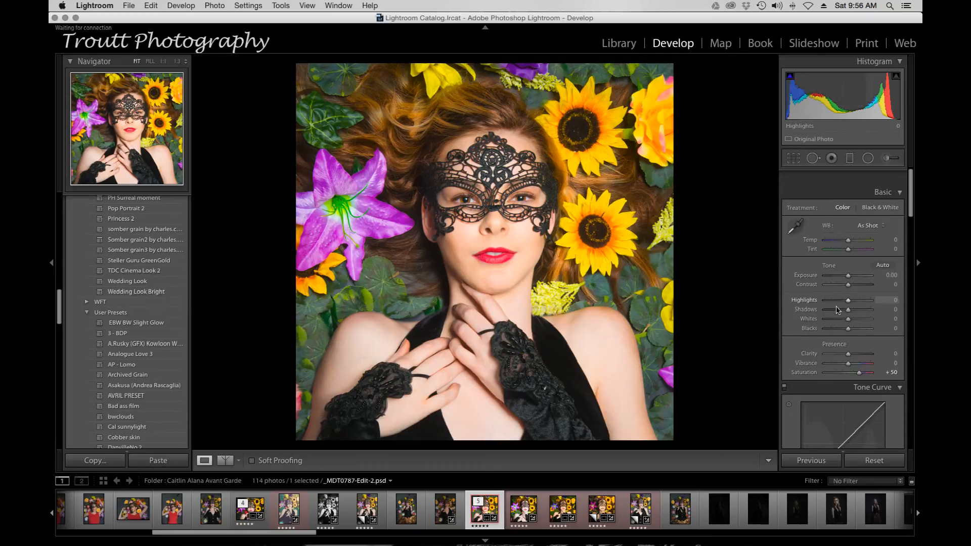
scroll(837, 310, "down", 10)
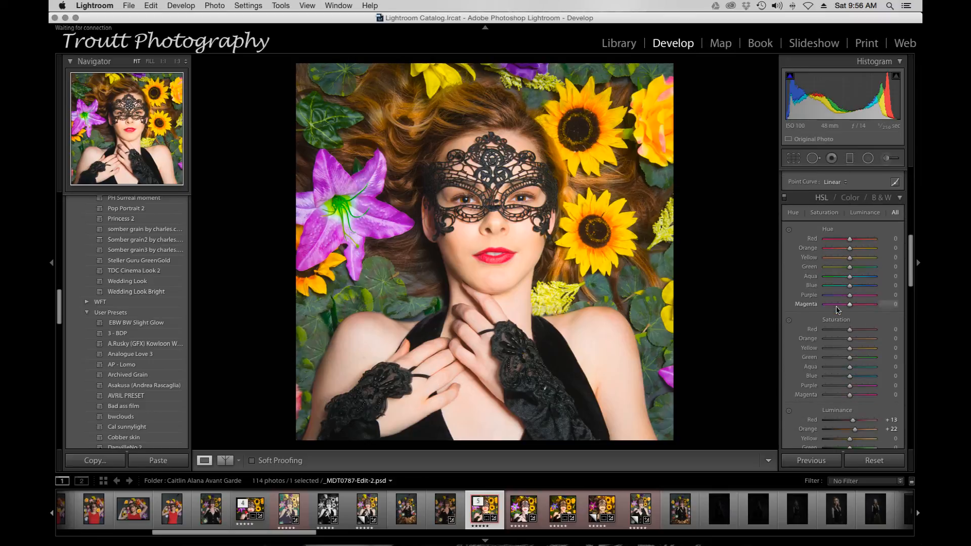
left_click(788, 229)
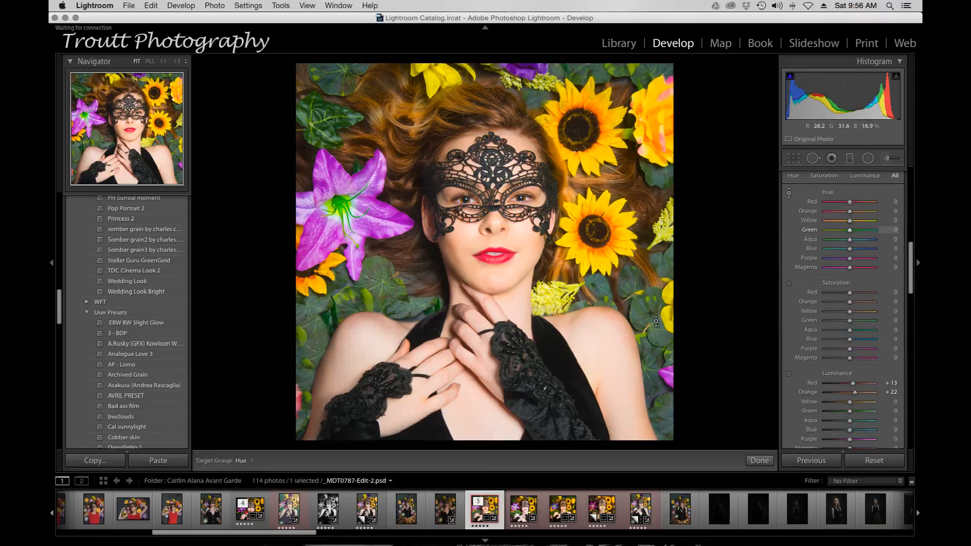
left_click_drag(642, 320, 642, 289)
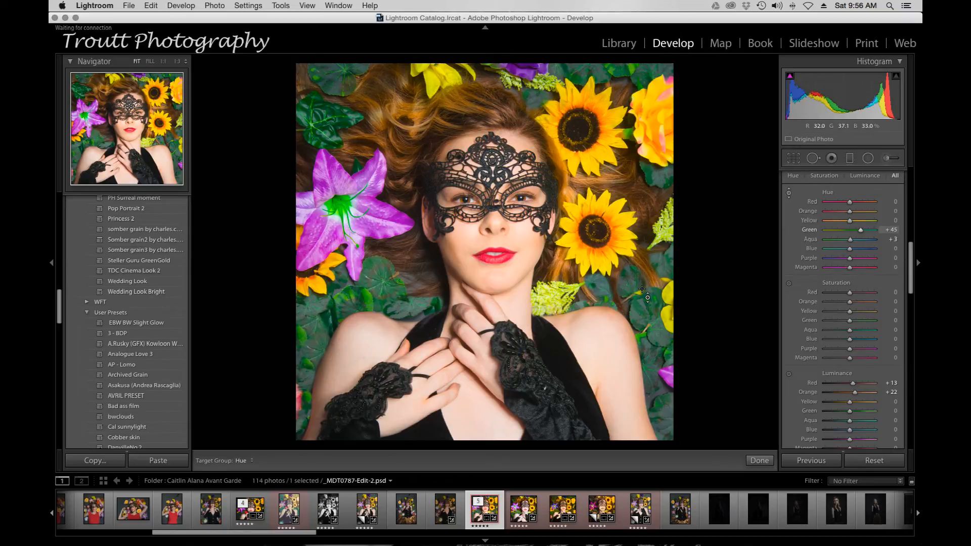
left_click_drag(348, 208, 346, 233)
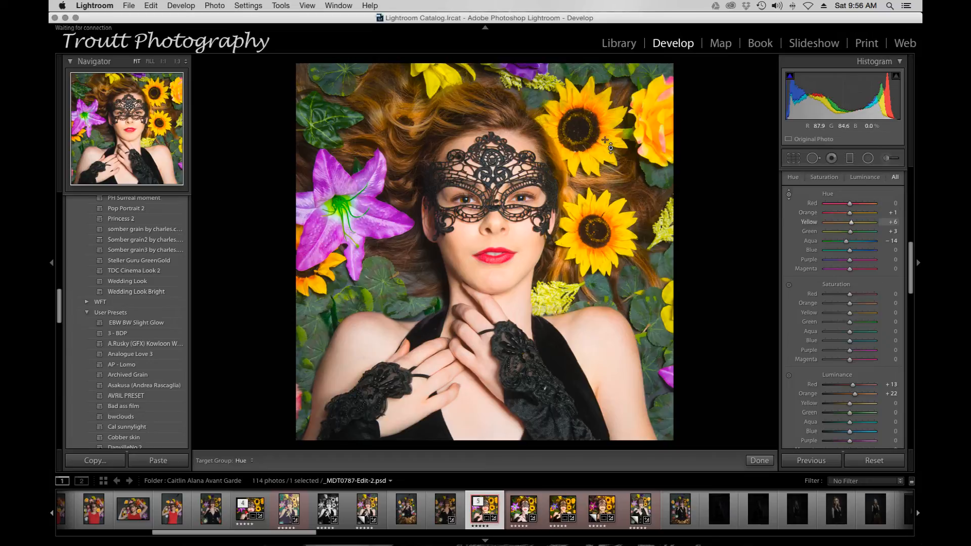
- Try turning the sunflowers orange with a targeted Hue adjustment to Yellow -99, and undo it
left_click_drag(604, 147, 599, 202)
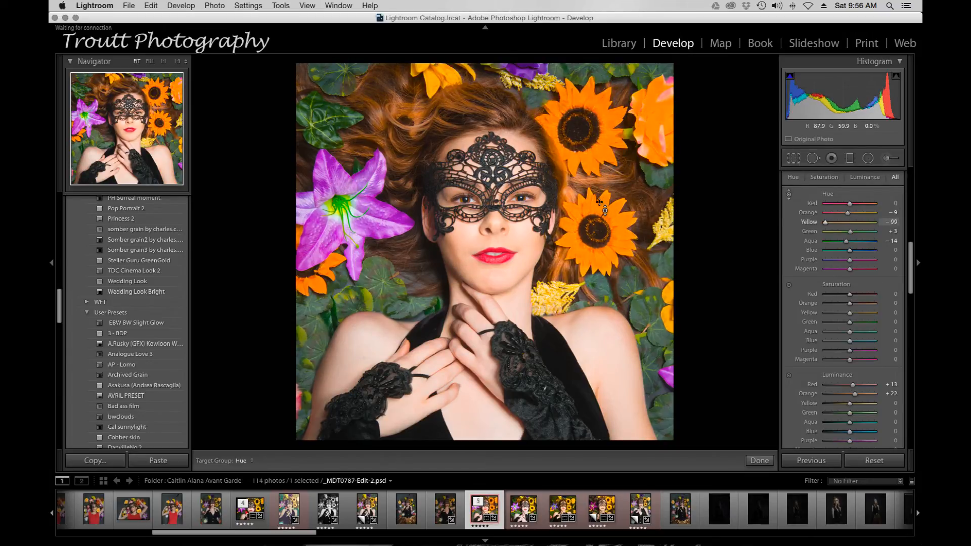
key("super+z")
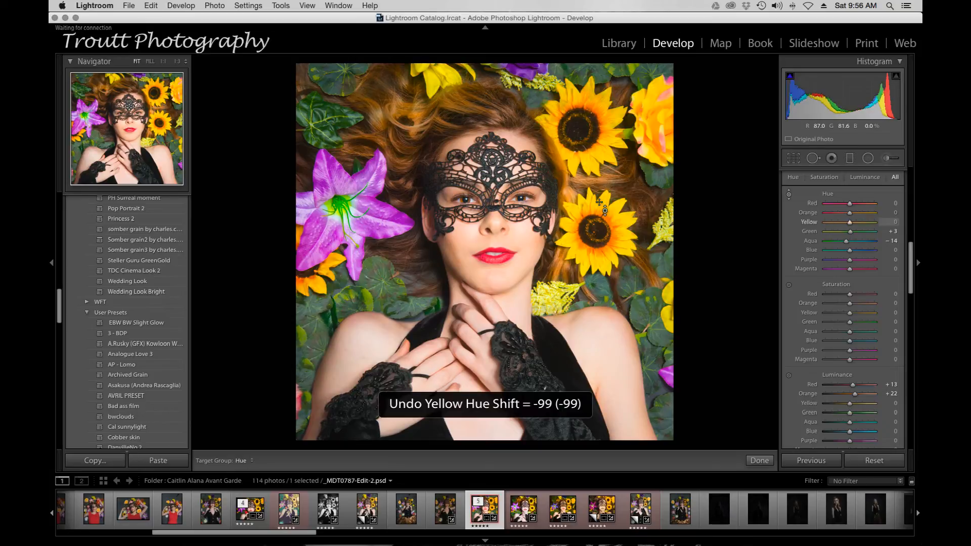
- Nudge the Yellow hue to +1 and turn the purple flowers blue with Hue values of Purple -91, Blue -11 and Magenta -8
left_click_drag(536, 98, 536, 96)
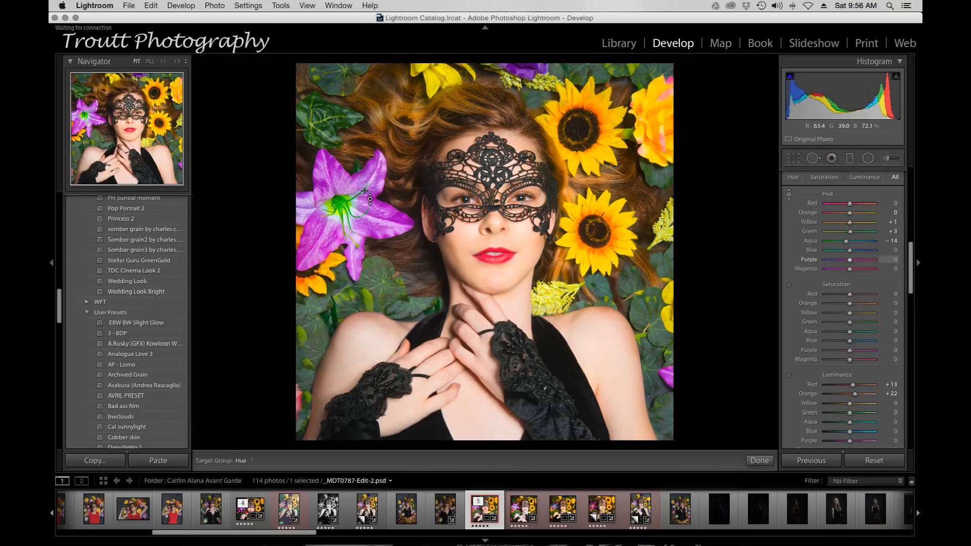
left_click_drag(374, 190, 377, 224)
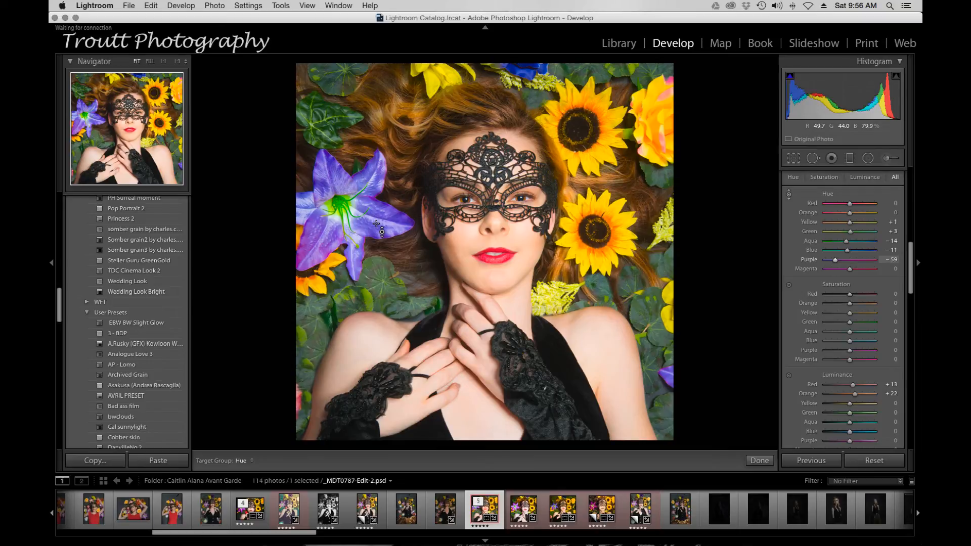
left_click_drag(376, 223, 376, 224)
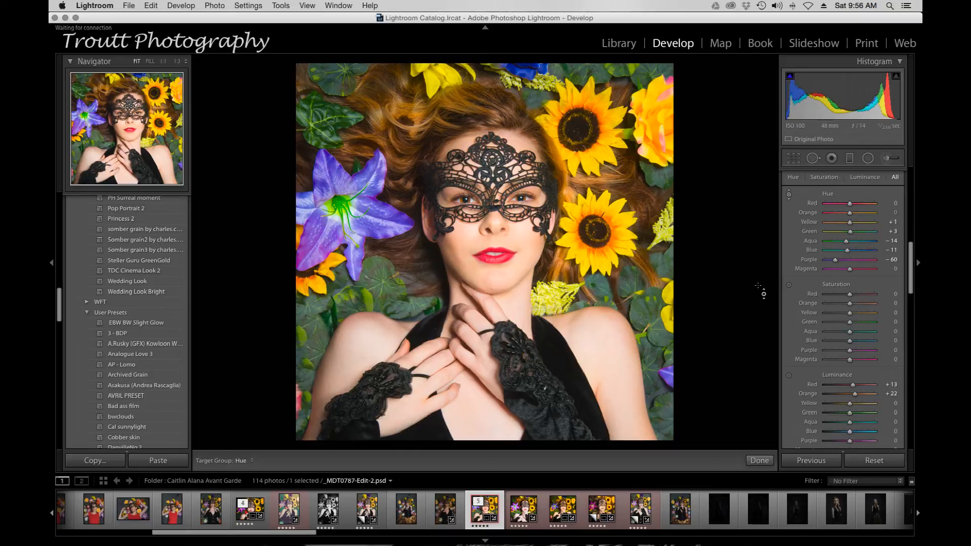
left_click_drag(307, 261, 304, 273)
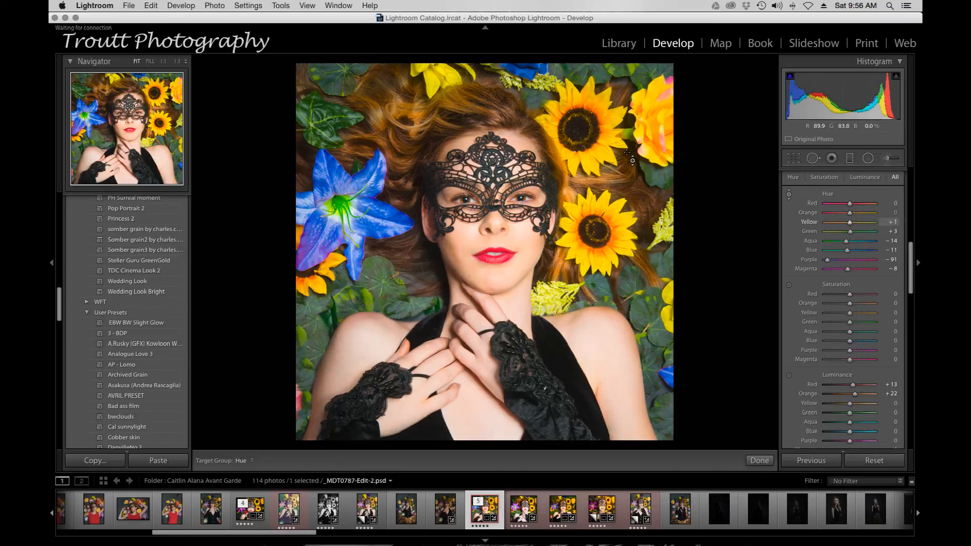
scroll(841, 342, "down", 10)
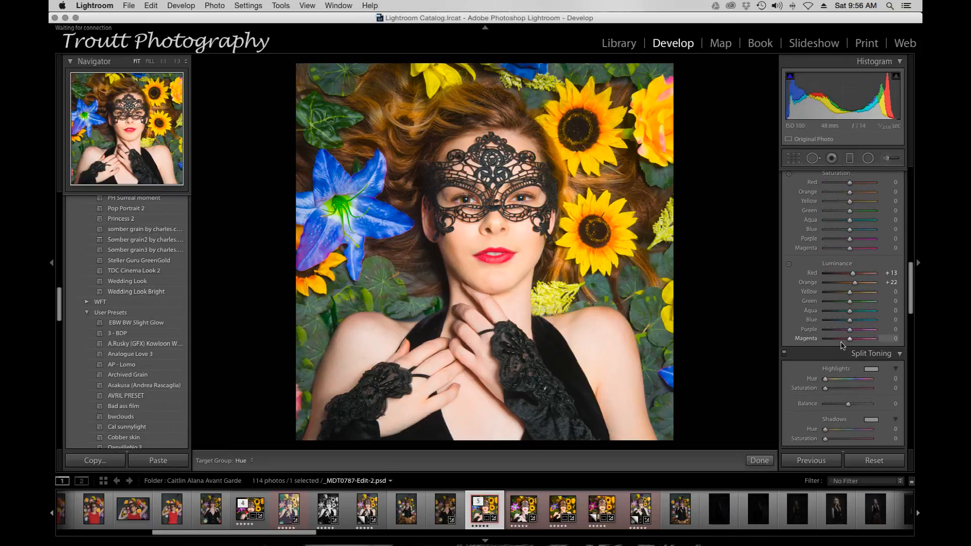
scroll(841, 343, "down", 10)
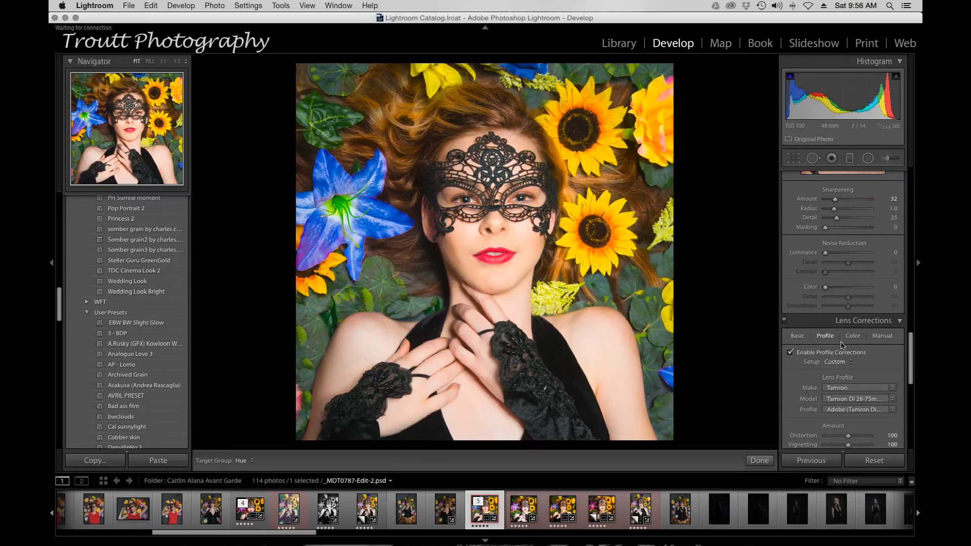
scroll(842, 344, "down", 5)
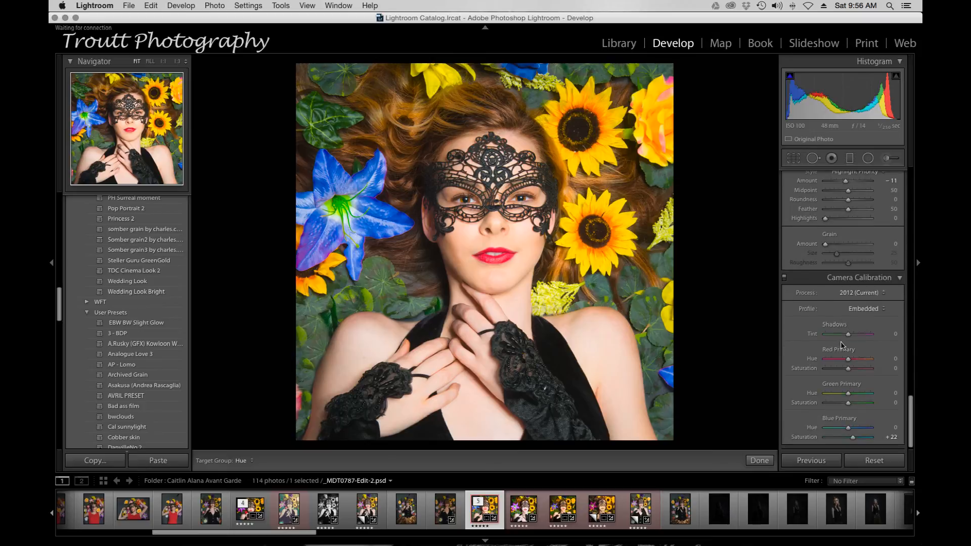
scroll(843, 344, "up", 15)
scroll(842, 345, "up", 10)
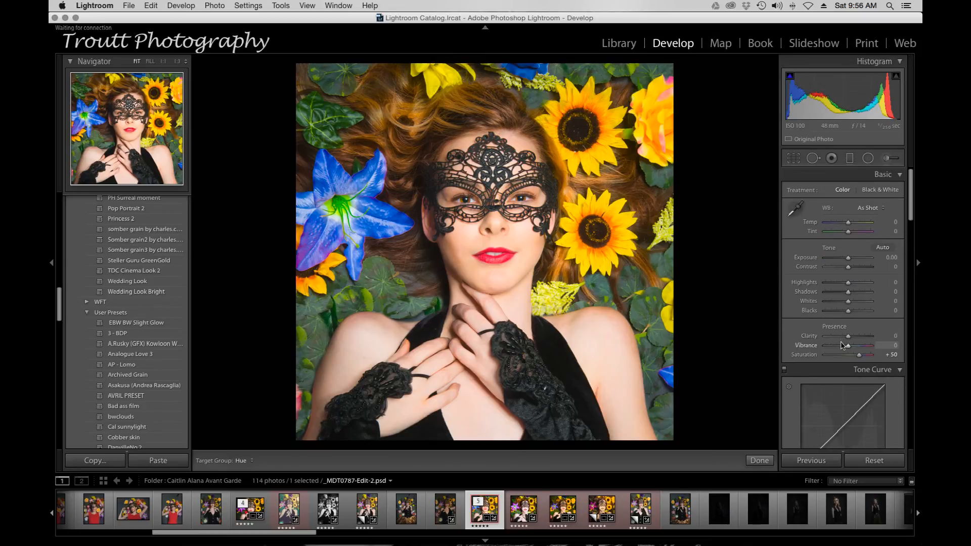
- Try the Wedding Look preset on the portrait, and undo it
left_click(149, 286)
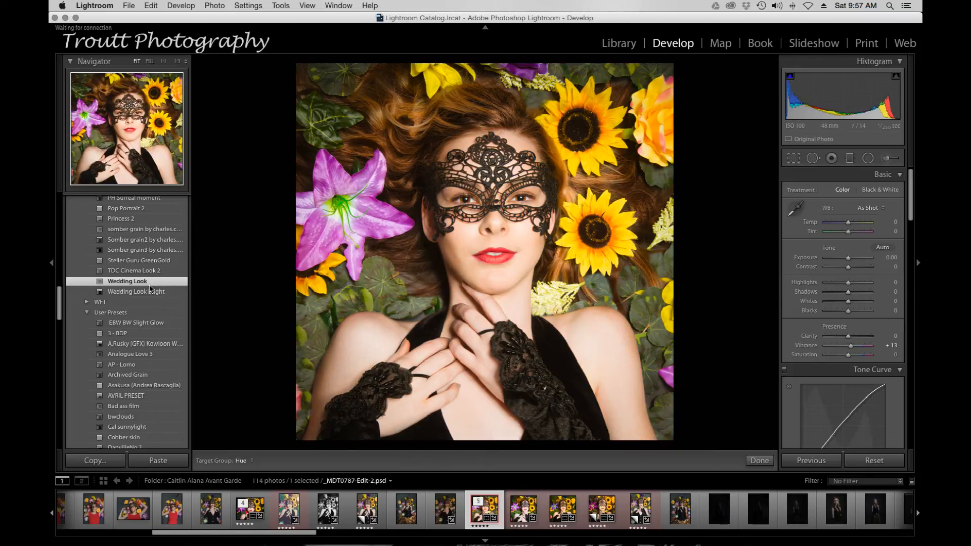
key("super+z")
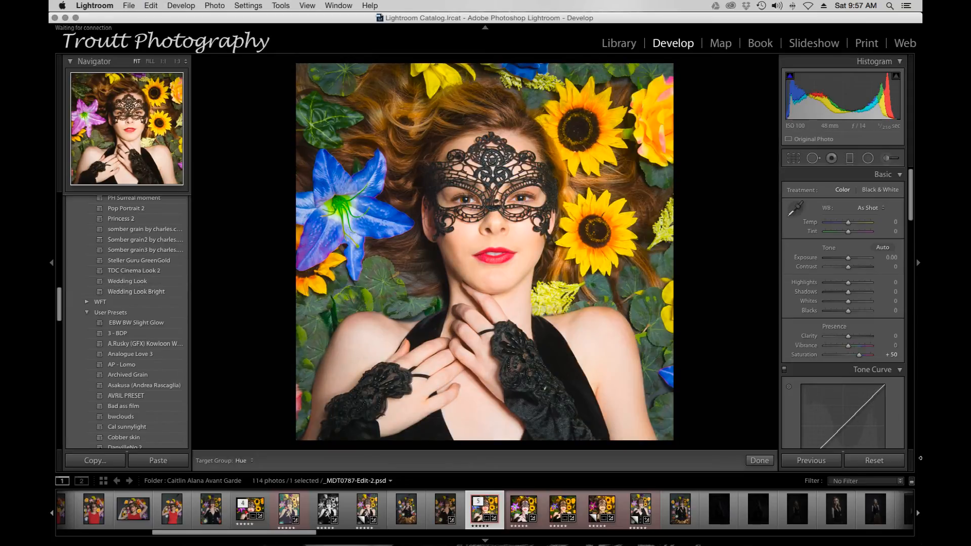
- Try red, magenta and green split-toning tints on the highlights, ending at Hue 113 and Saturation 49
scroll(838, 339, "down", 15)
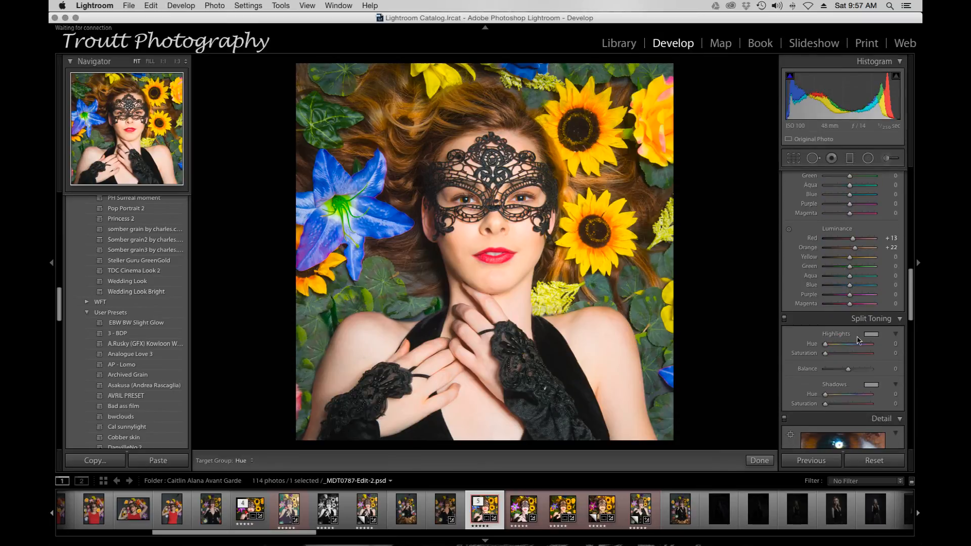
left_click(871, 337)
left_click(843, 335)
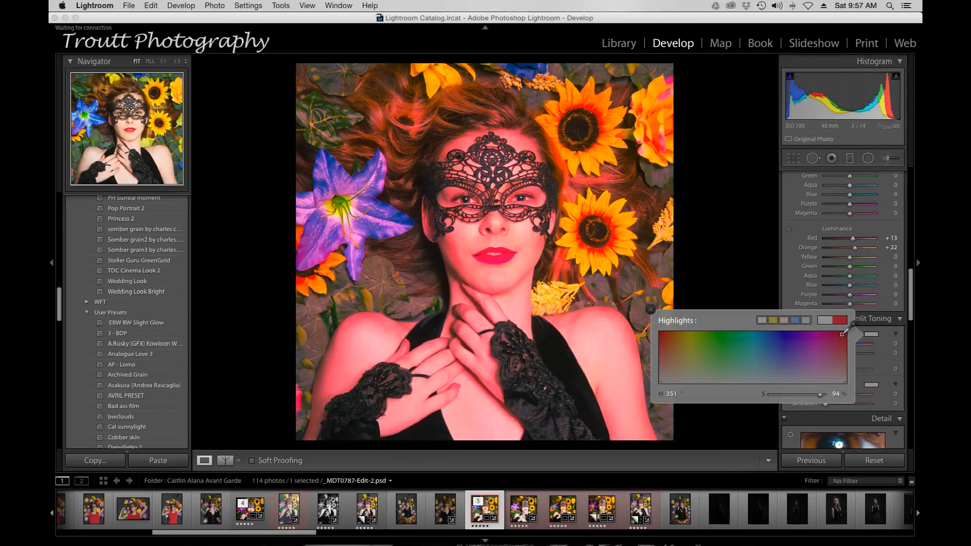
left_click(824, 364)
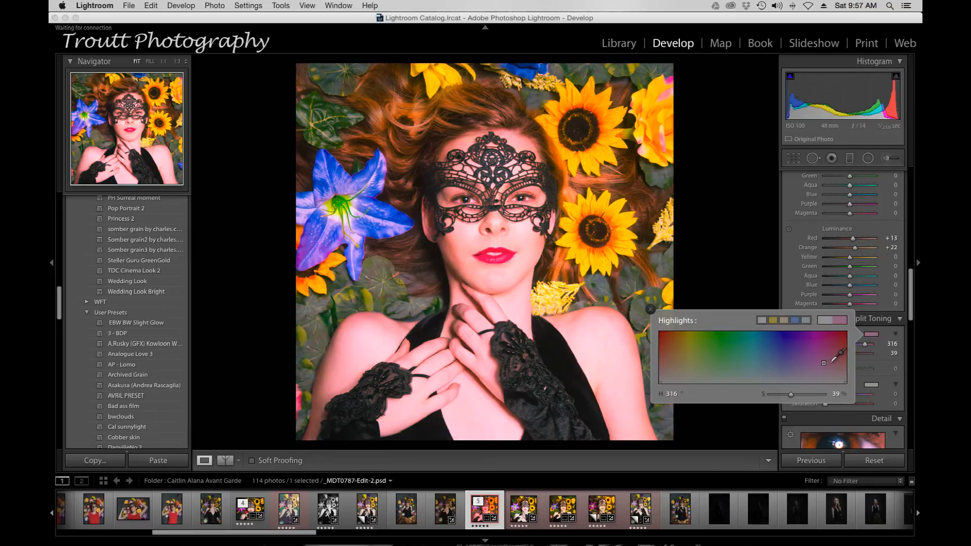
left_click(735, 352)
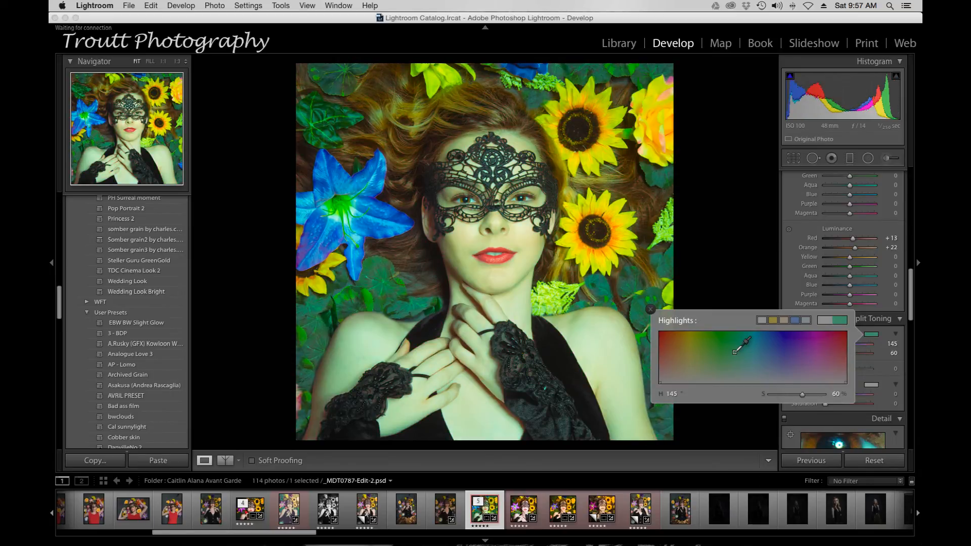
left_click(717, 357)
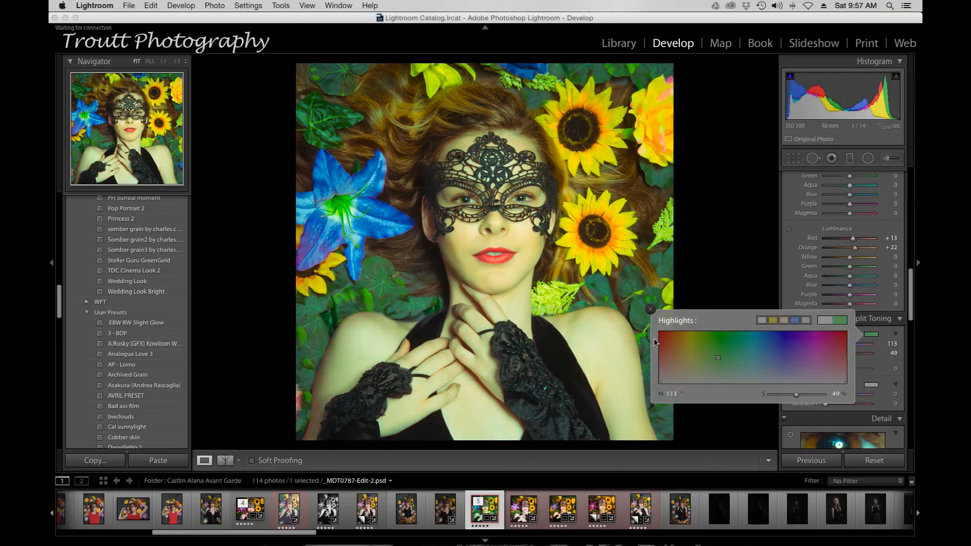
left_click(650, 309)
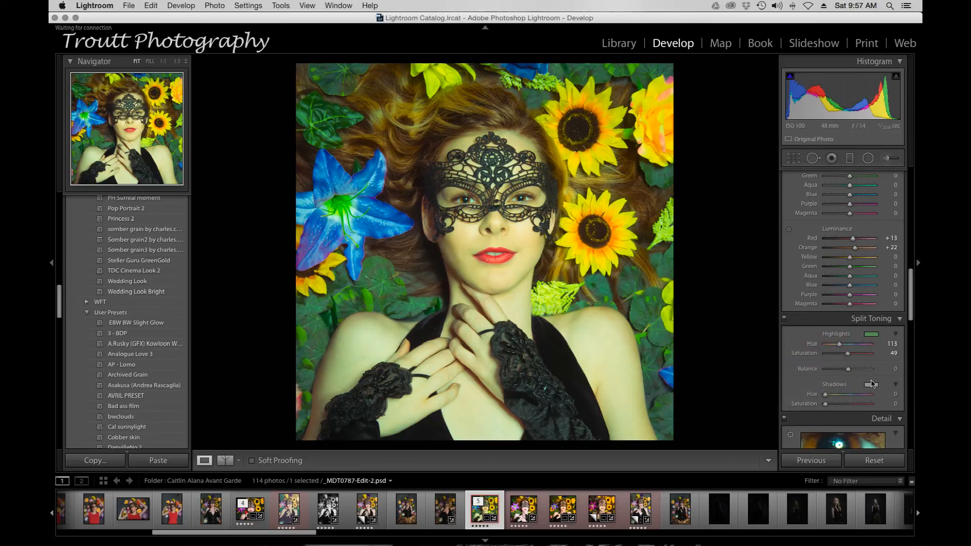
- Try pink and yellow-green split-toning tints on the shadows, ending at Hue 82 and Saturation 27
left_click(872, 386)
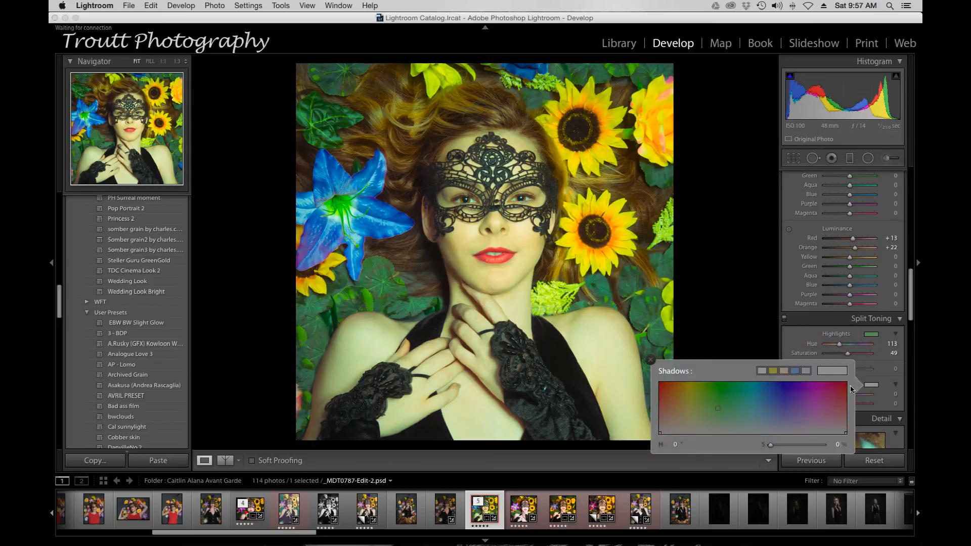
left_click(829, 410)
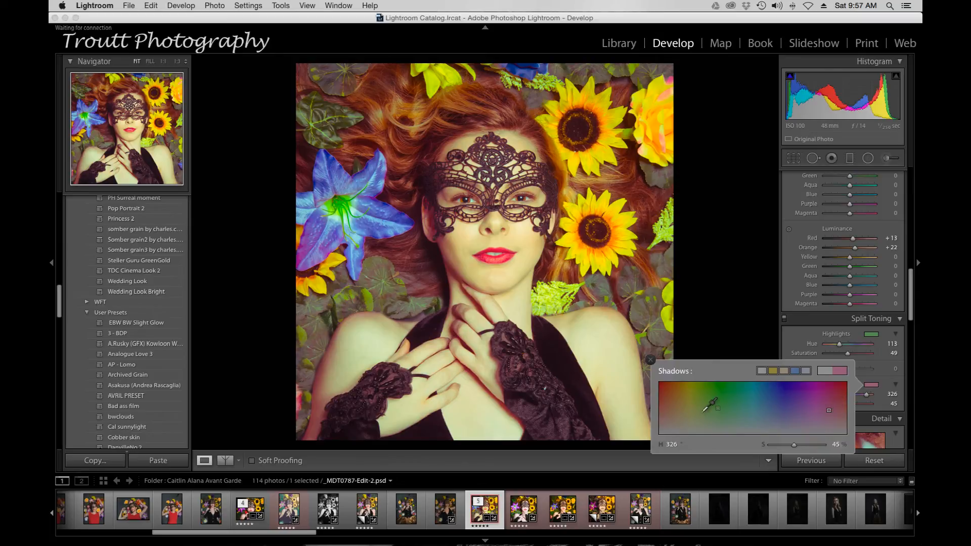
left_click(668, 420)
left_click_drag(668, 420, 703, 418)
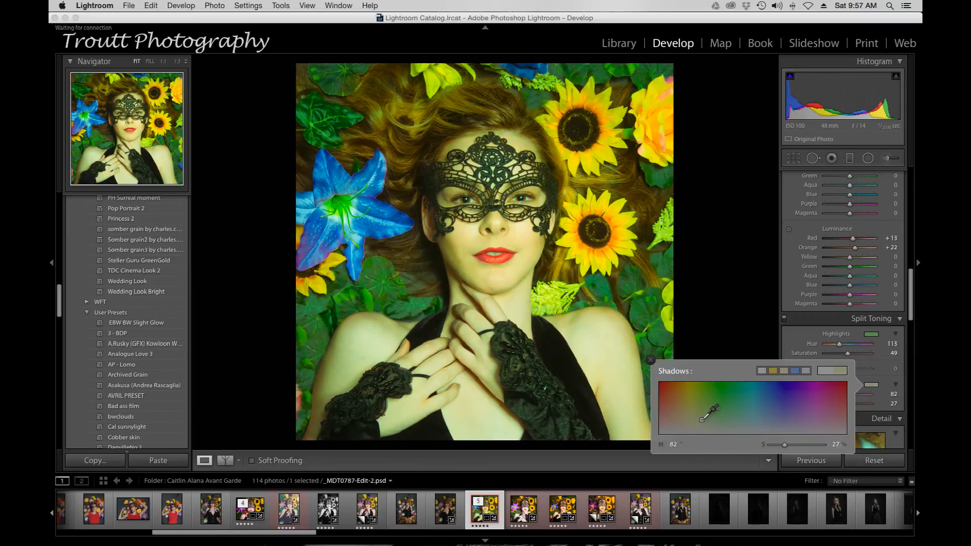
left_click(651, 359)
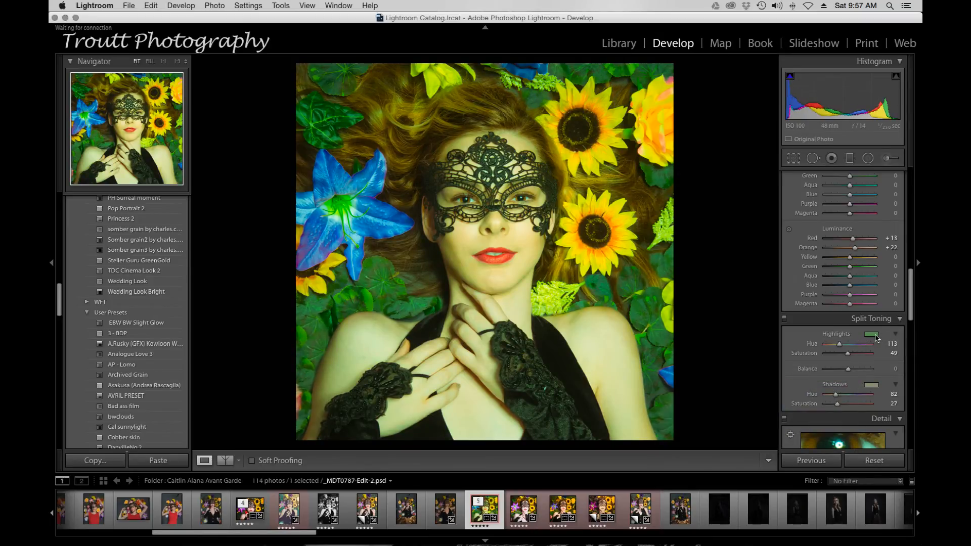
- Change the split-toning highlights to a blue-violet tint with Hue 241 and Saturation 45
left_click(877, 338)
left_click(771, 367)
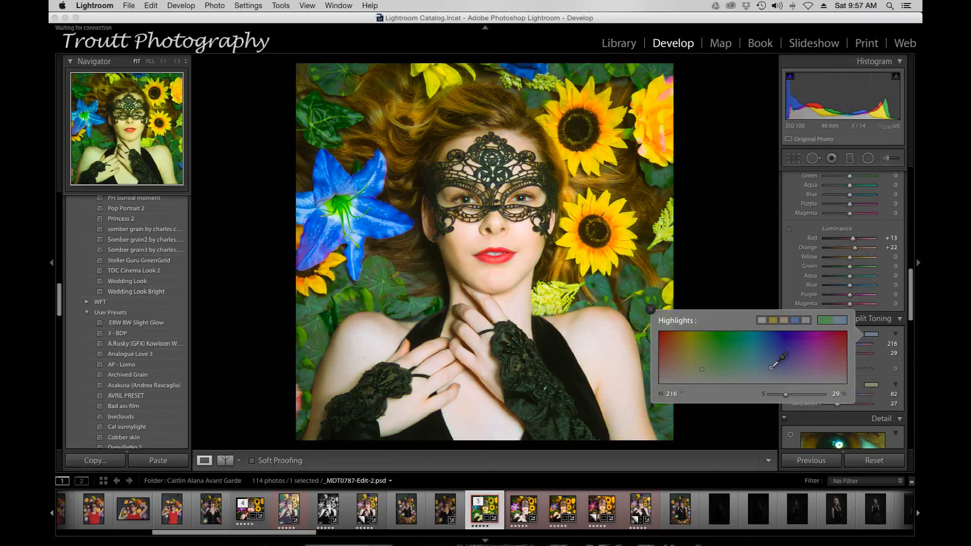
left_click_drag(771, 367, 785, 361)
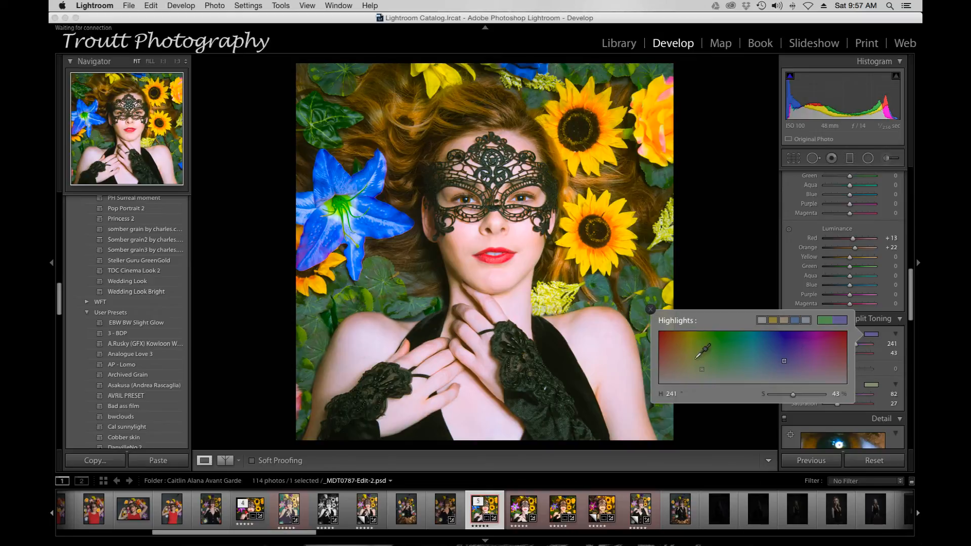
left_click_drag(736, 360, 778, 356)
left_click(784, 360)
left_click(650, 309)
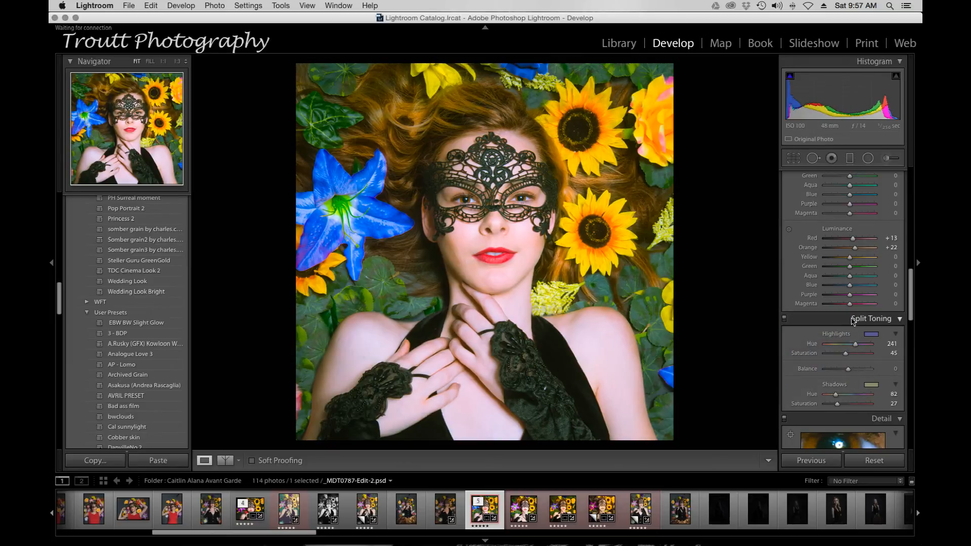
- Change the split-toning shadows to an olive-yellow tint with Hue 66 and Saturation 45
left_click(871, 384)
left_click_drag(803, 395, 693, 410)
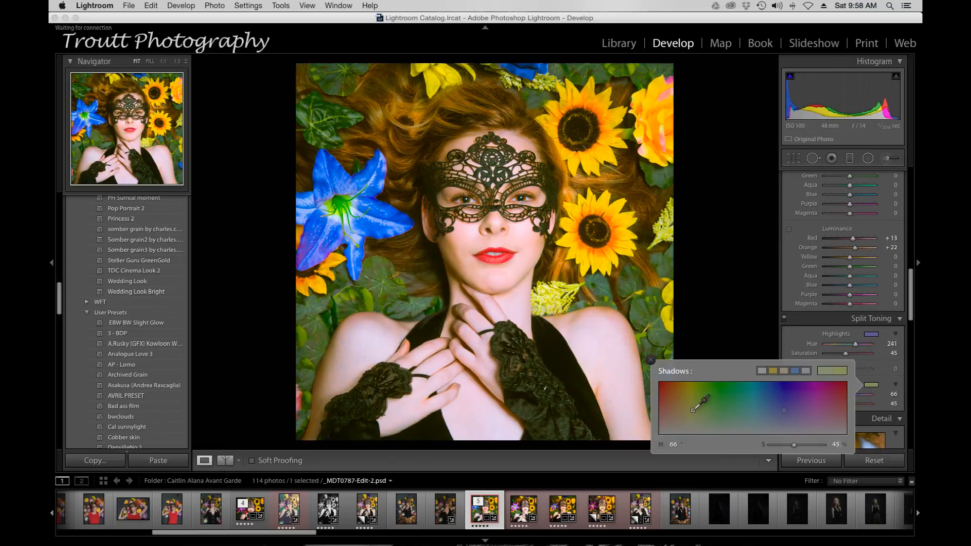
left_click(651, 360)
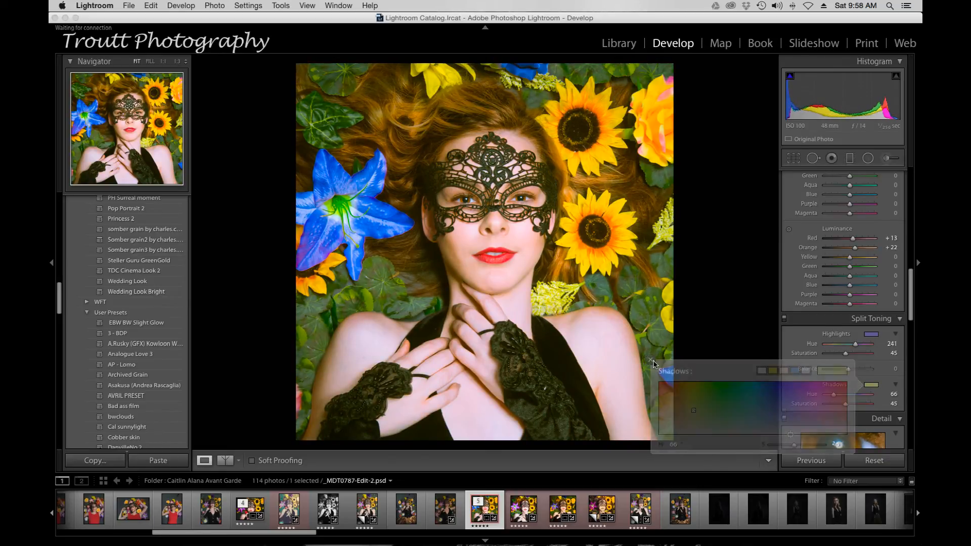
- Turn the blue lily back to purple by adjusting the Hue values to Purple -7 and Blue -16
scroll(809, 236, "up", 5)
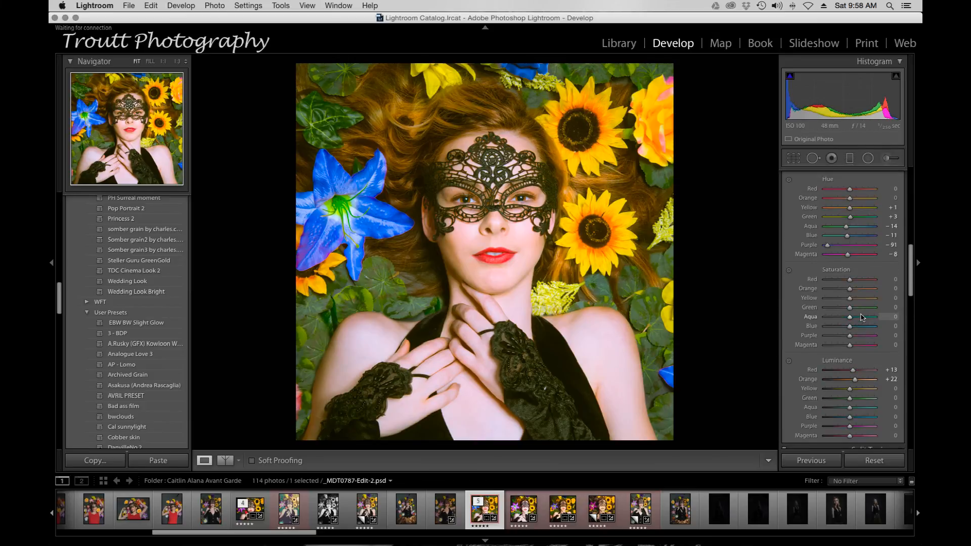
left_click_drag(827, 245, 844, 247)
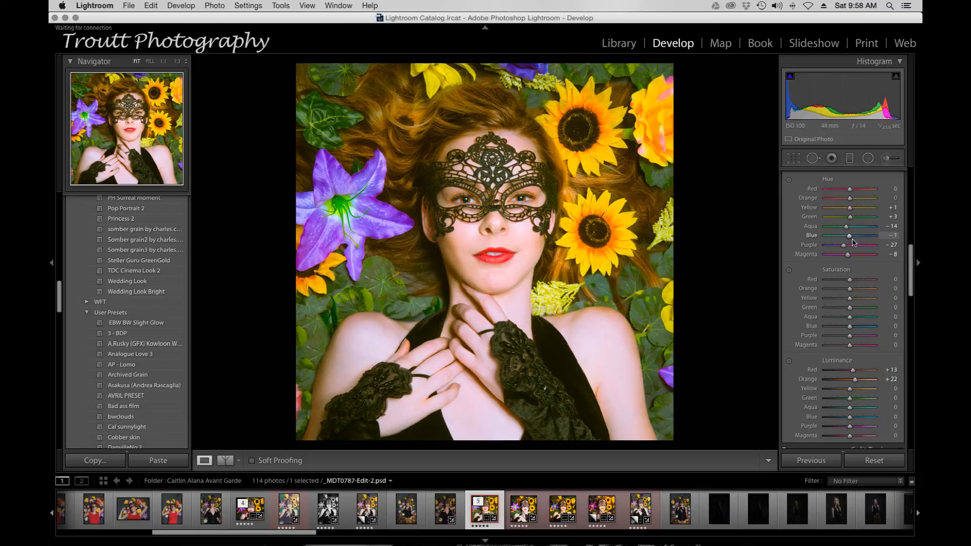
left_click_drag(858, 241, 847, 242)
left_click(790, 180)
mouse_move(378, 234)
left_mouse_down()
mouse_move(375, 197)
mouse_move(376, 216)
left_mouse_up()
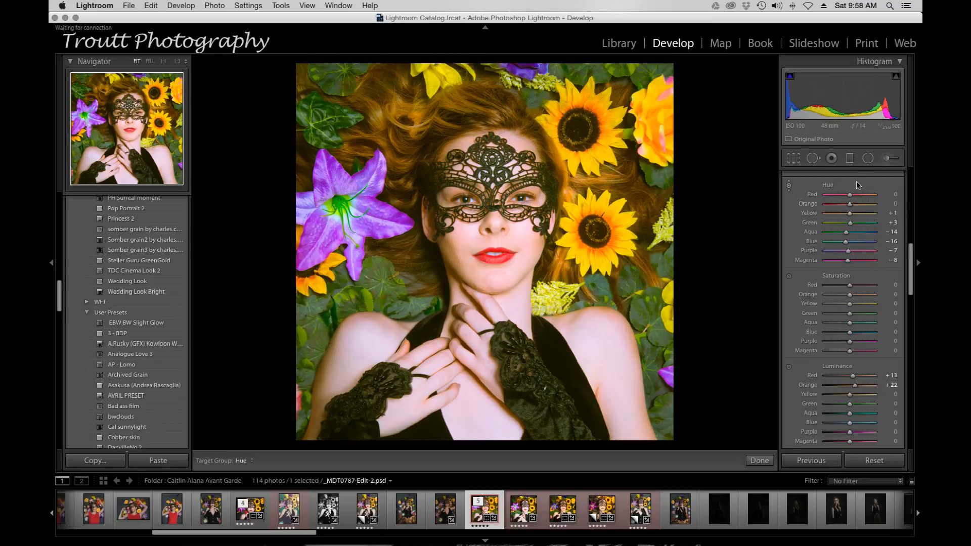
- Shift the skin tones toward yellow with a targeted Hue adjustment on the neck, reaching Orange +100 and Yellow +33
scroll(897, 422, "up", 10)
left_click_drag(511, 309, 512, 295)
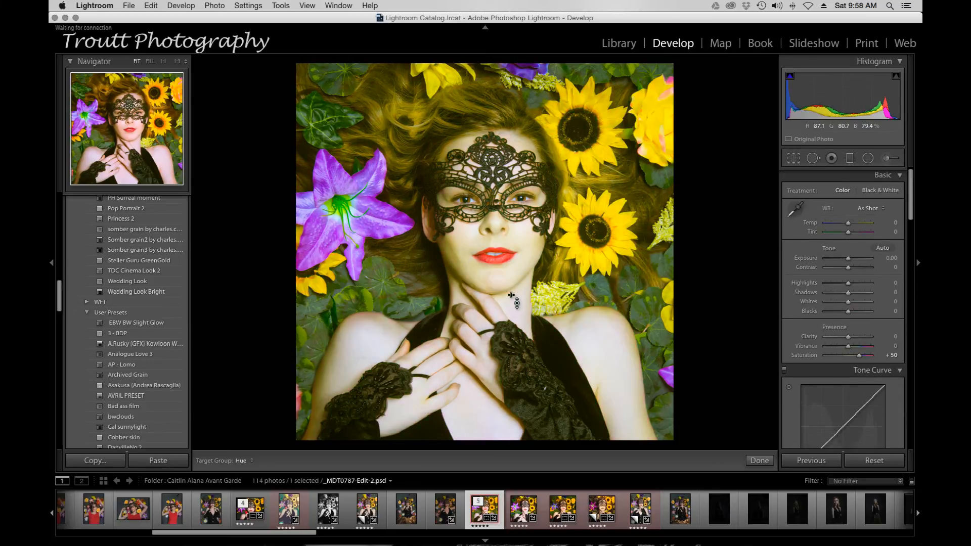
key("Escape")
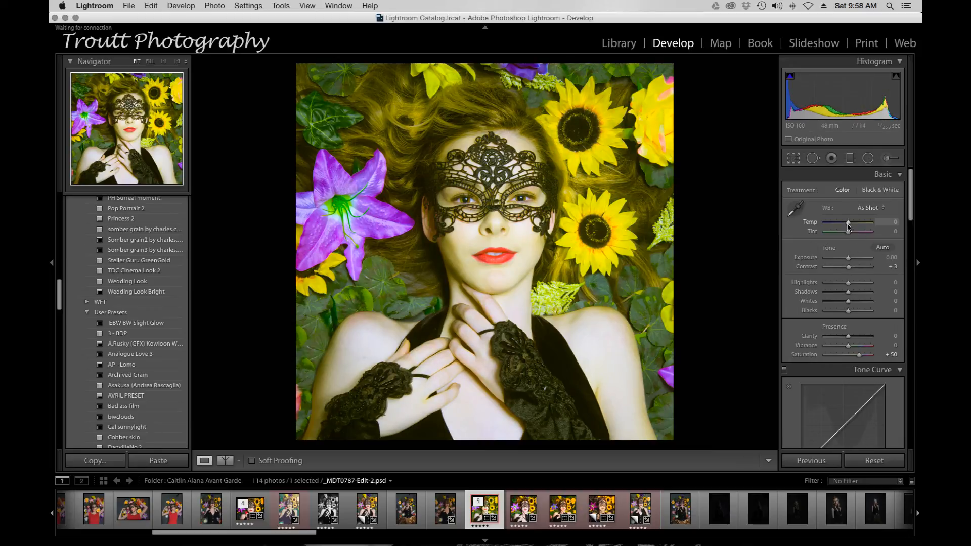
- Remove the split toning by reducing the Saturation of both shadows and highlights to 0
scroll(852, 303, "down", 5)
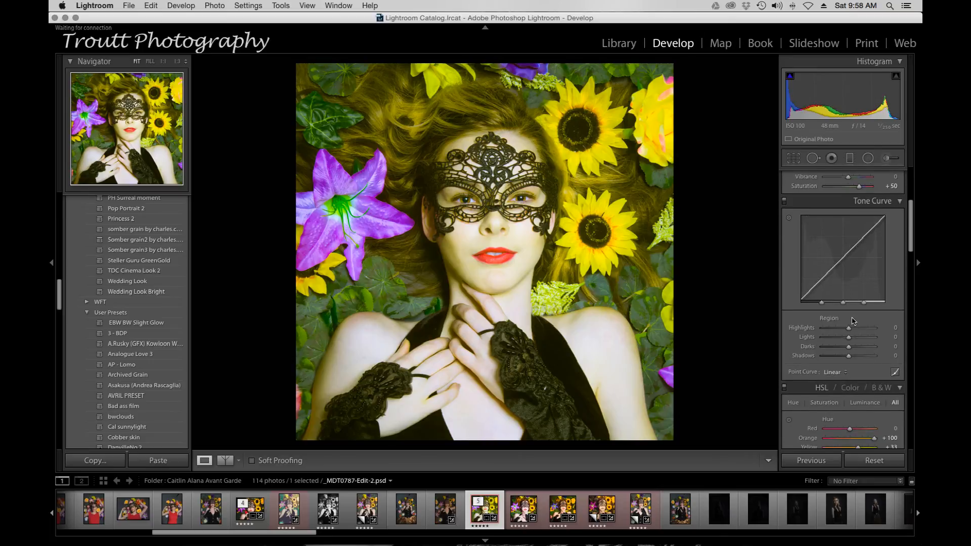
scroll(853, 321, "down", 8)
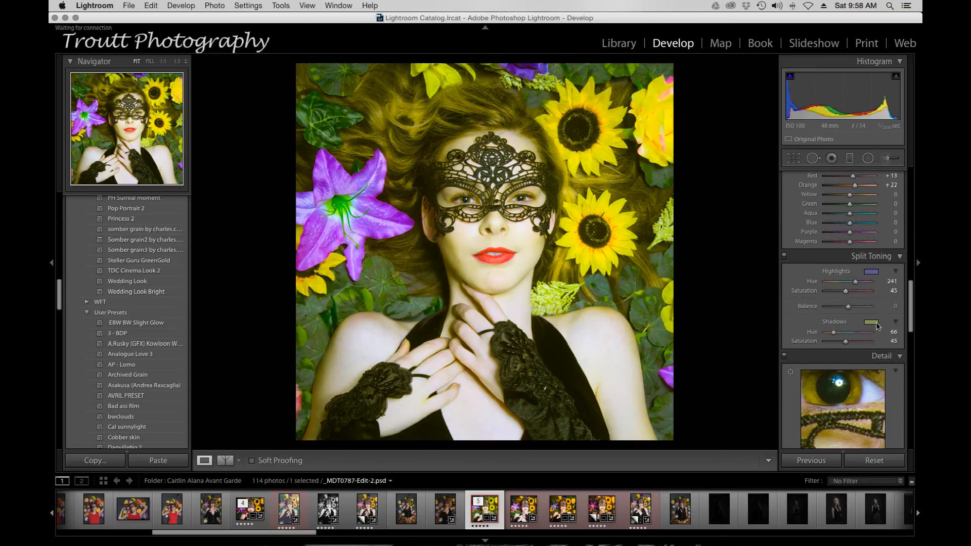
left_click(871, 323)
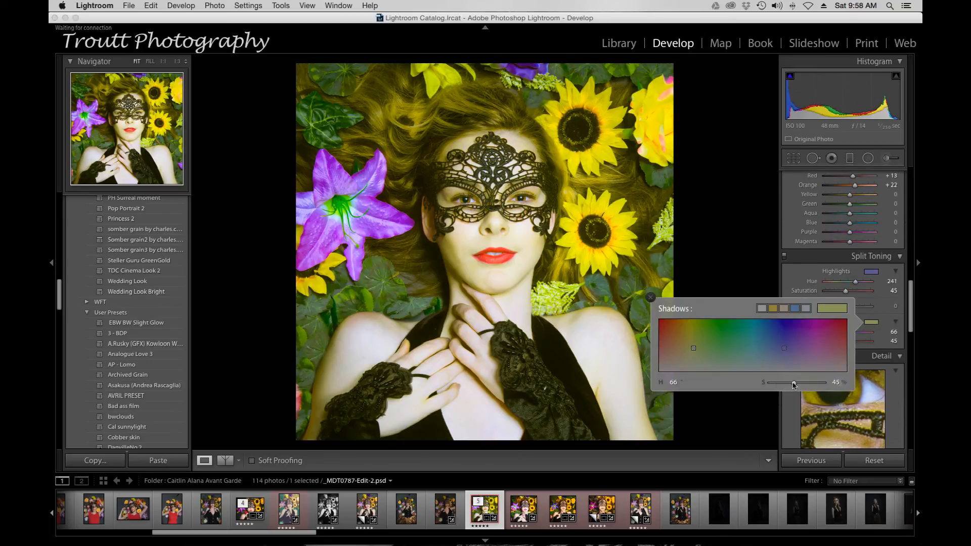
left_click_drag(794, 385, 770, 384)
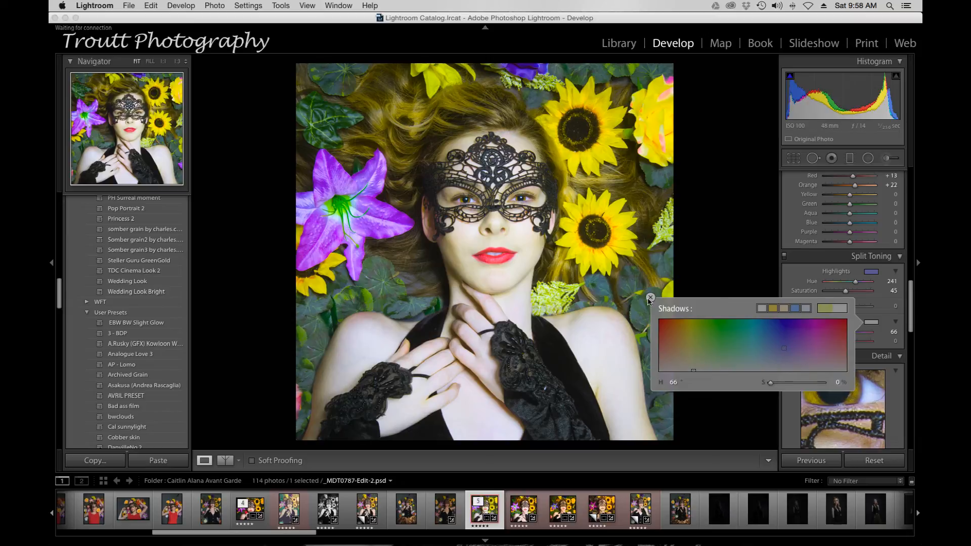
left_click(650, 298)
left_click(872, 271)
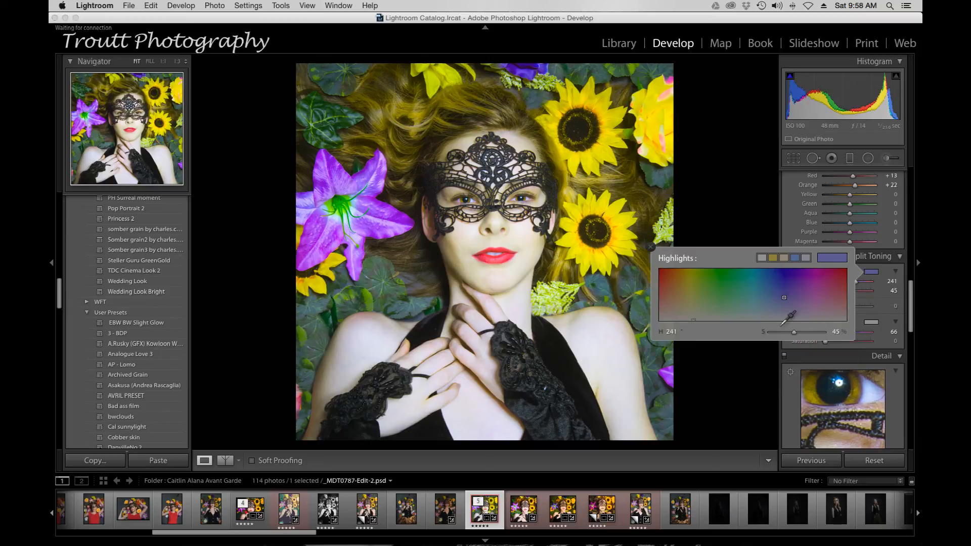
left_click_drag(794, 332, 771, 332)
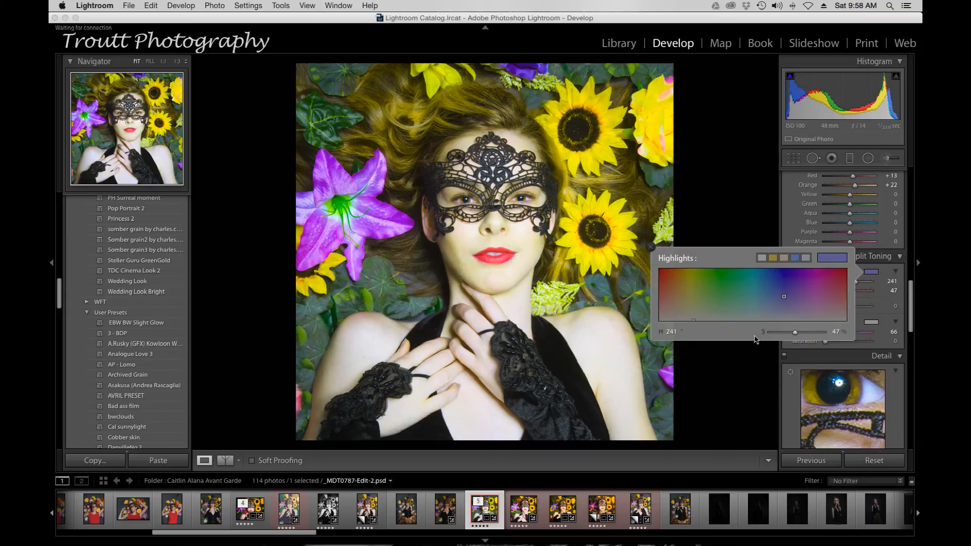
left_click(651, 248)
- Reset all Hue adjustments and shift the foliage with a targeted Hue adjustment to Green -65 and Aqua -20
scroll(859, 314, "up", 8)
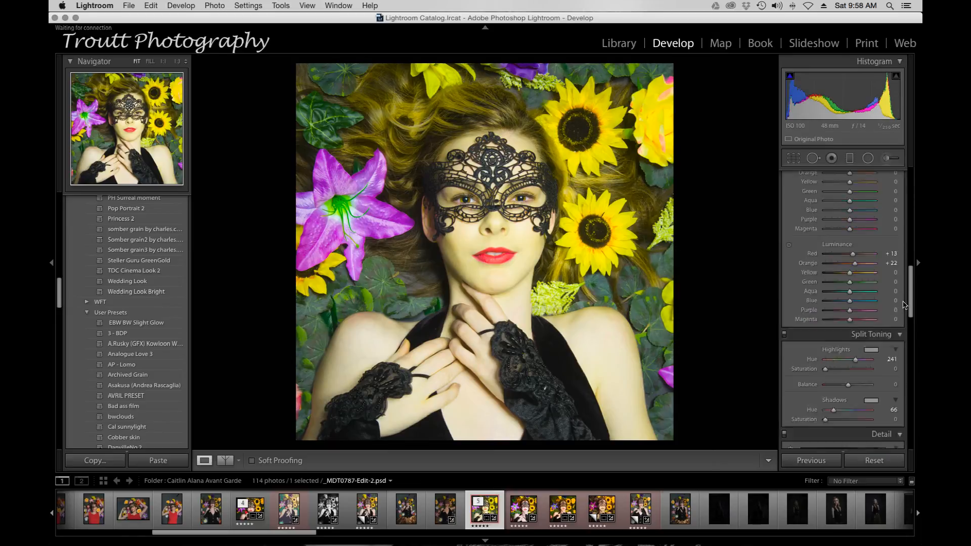
scroll(893, 311, "down", 3)
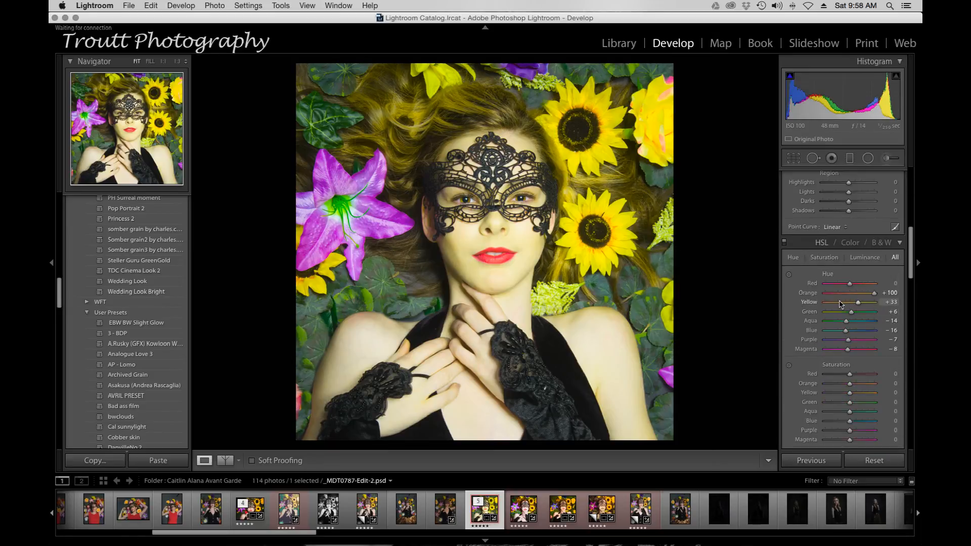
double_click(828, 275)
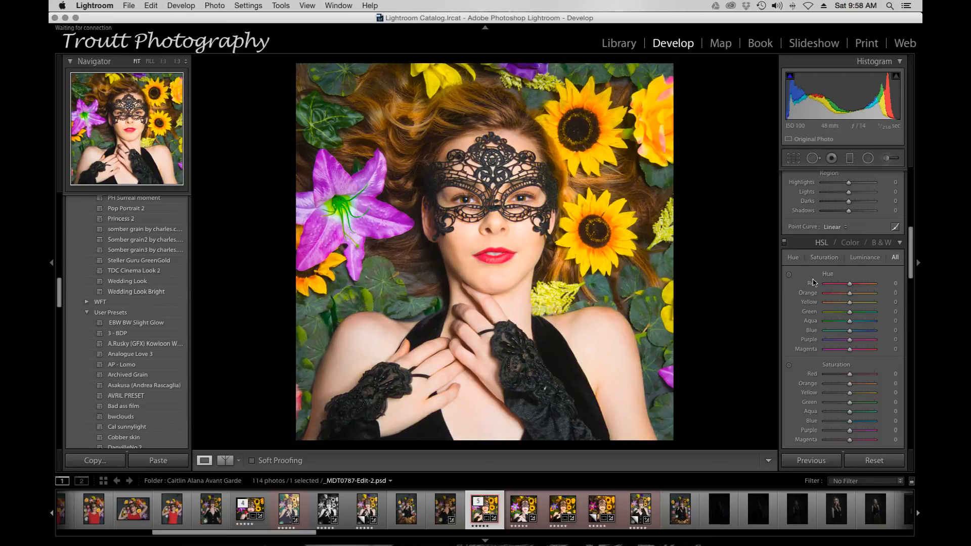
left_click(790, 277)
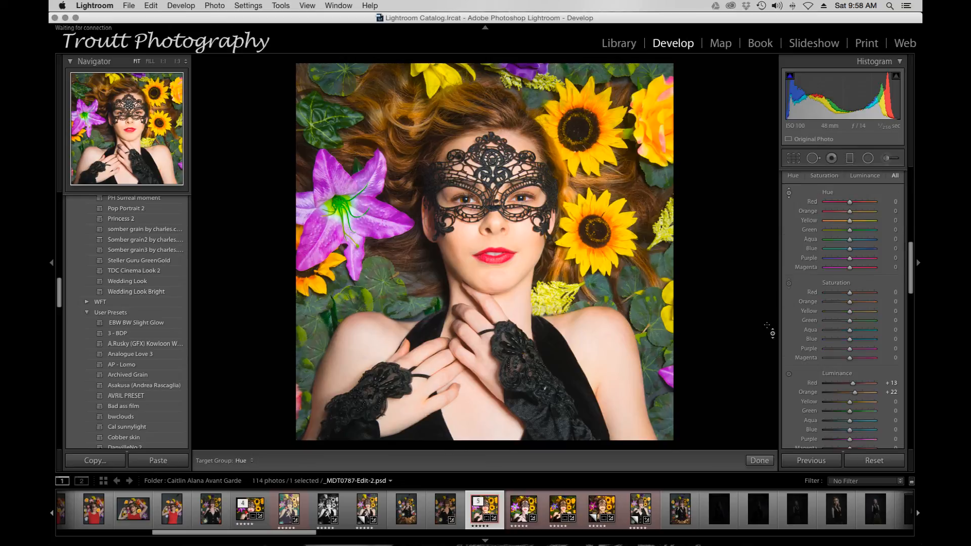
left_click_drag(643, 328, 643, 381)
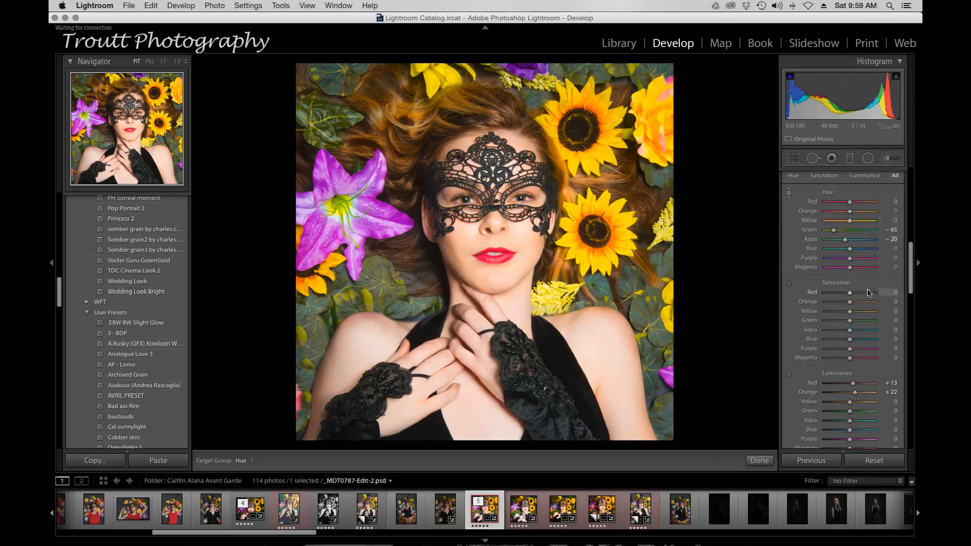
- Adjust the portrait's presence settings to Vibrance +43, Saturation +35 and Clarity +23
scroll(839, 303, "up", 10)
left_click(858, 347)
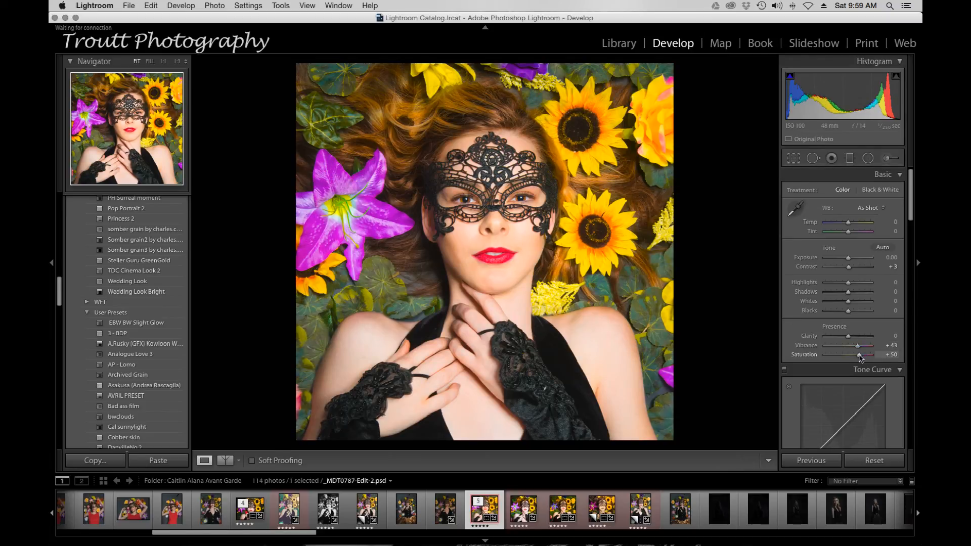
left_click_drag(859, 357, 856, 358)
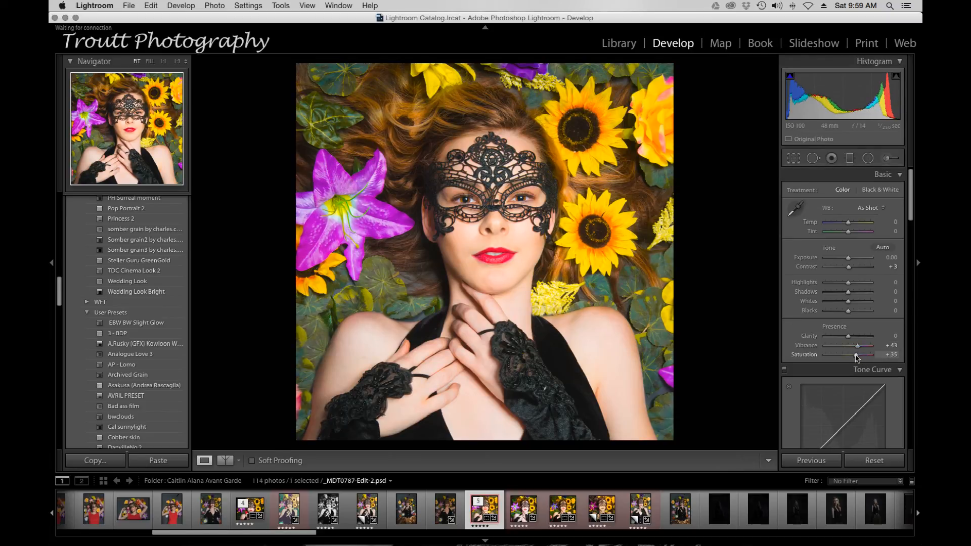
left_click(859, 337)
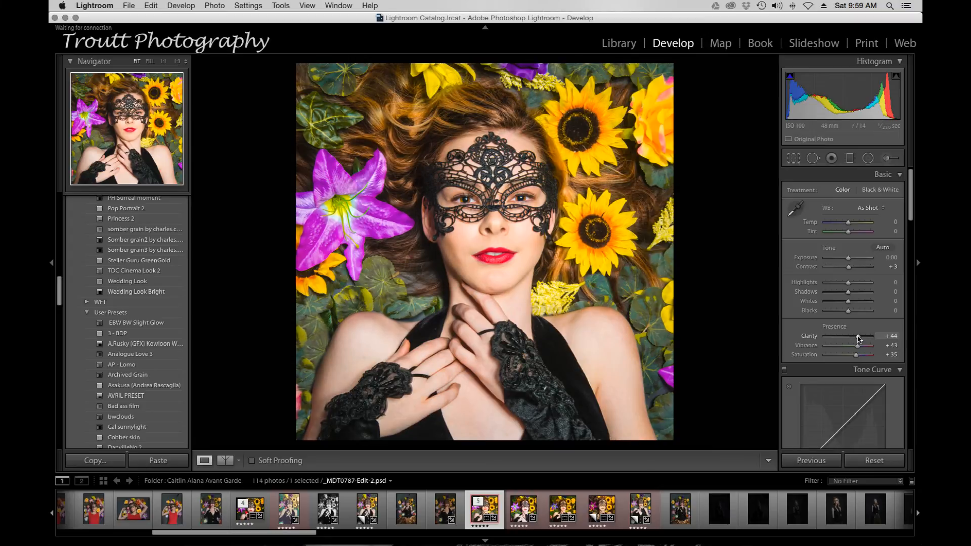
left_click_drag(858, 338, 853, 338)
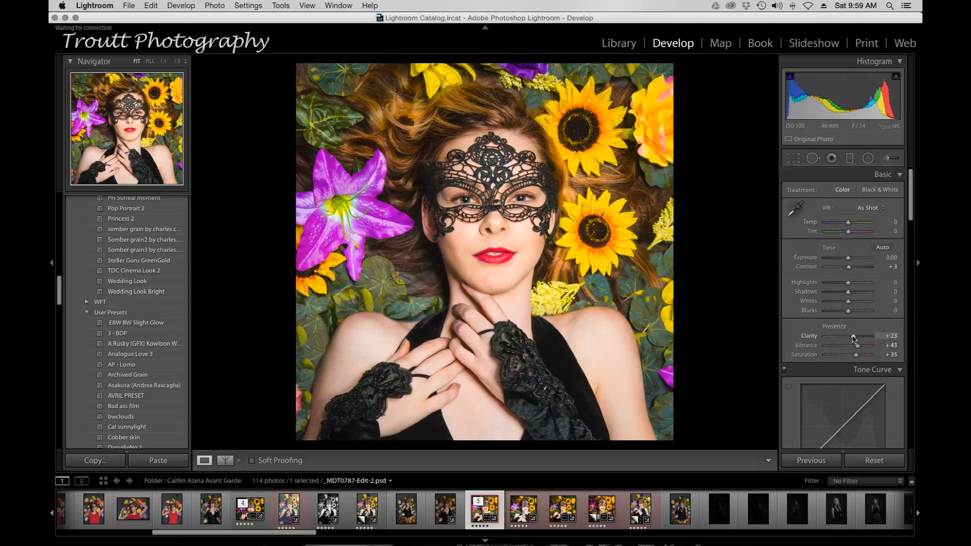
- Reduce the portrait's overall Clarity to +20 and set up a new adjustment brush with Saturation at 0 and Clarity at -17
left_click_drag(854, 337, 853, 336)
left_click(889, 159)
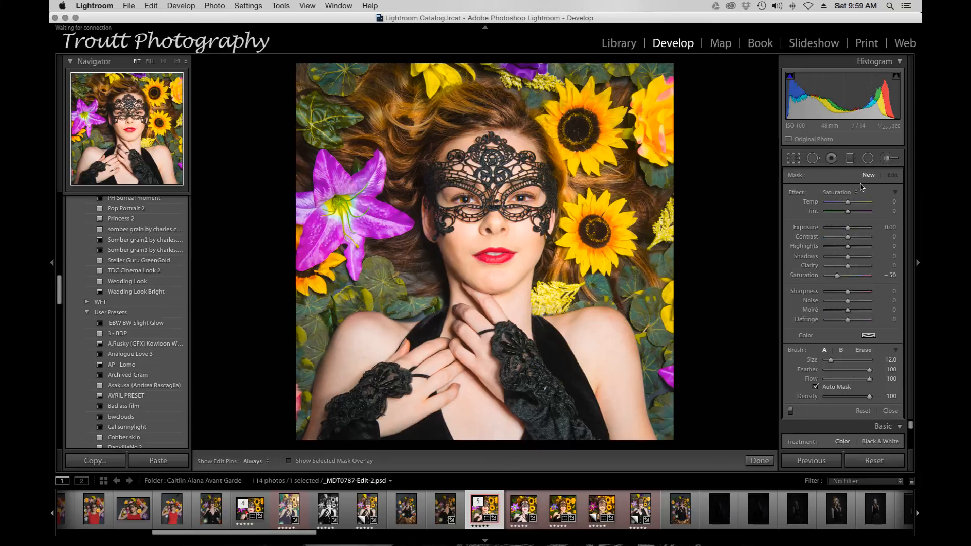
left_click(837, 192)
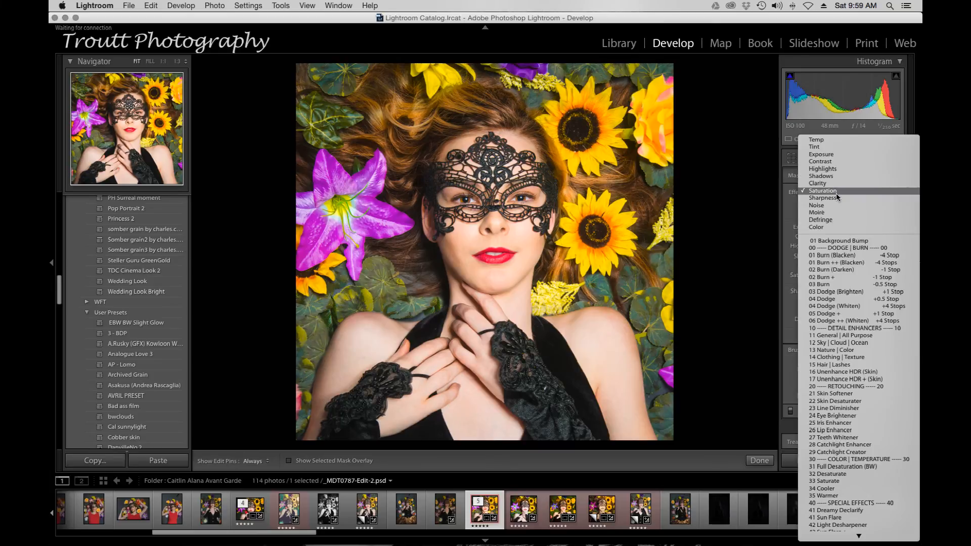
left_click(835, 192)
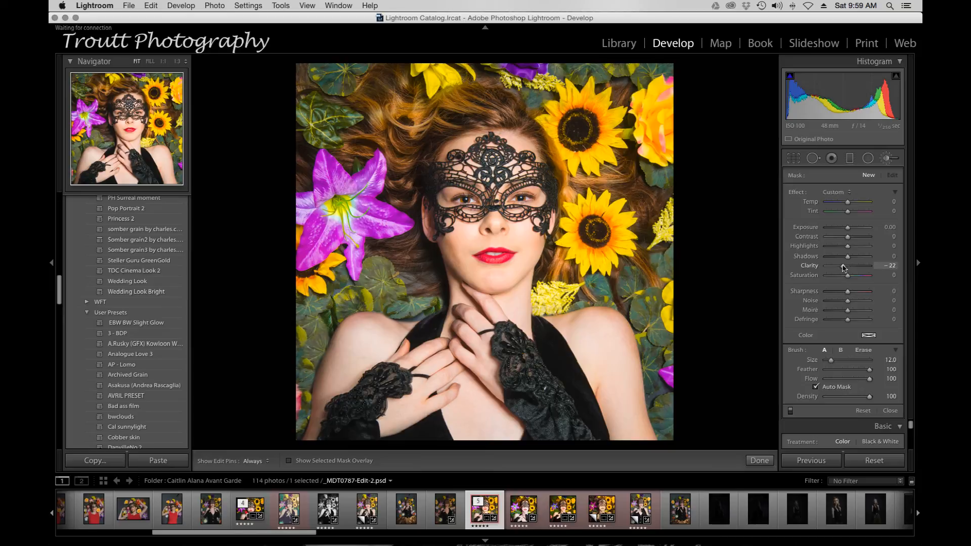
- Paint the softening adjustment over the face with an auto-masked brush of size 16
key("h")
key("bracketright")
key("bracketright")
key("bracketright")
key("bracketright")
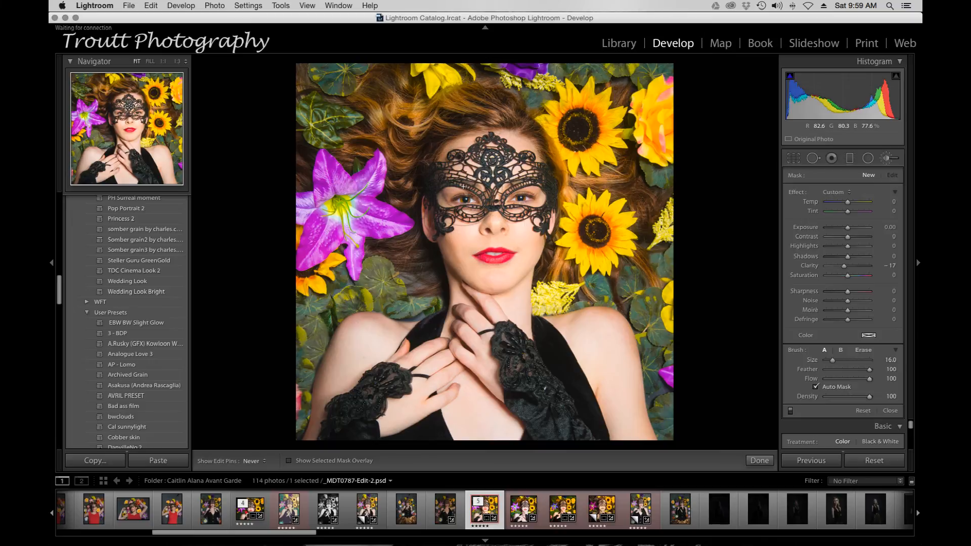
mouse_move(499, 256)
left_mouse_down()
mouse_move(503, 247)
mouse_move(502, 255)
left_mouse_up()
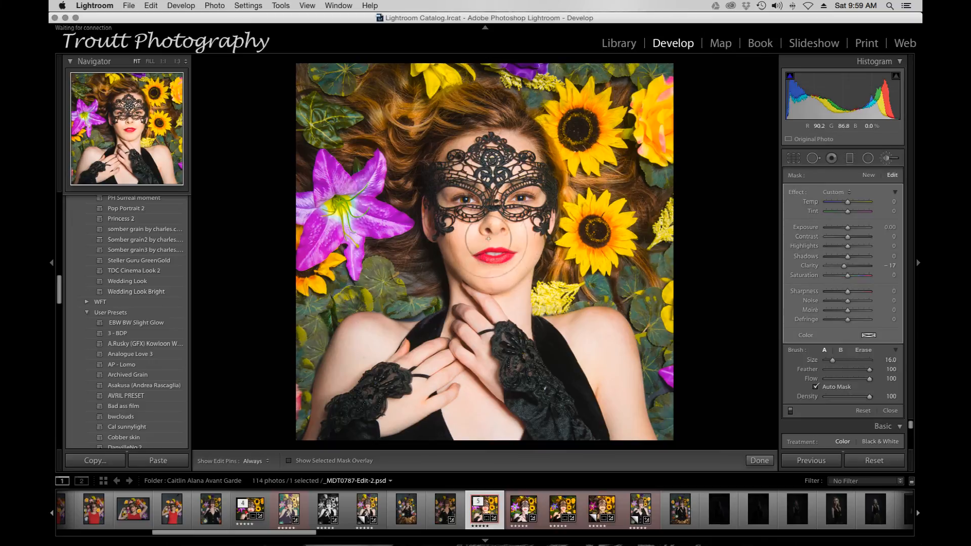
- Erase the softening adjustment from both eyes with a size 7 eraser at Feather 42 and finish the brush adjustment
left_click(122, 110)
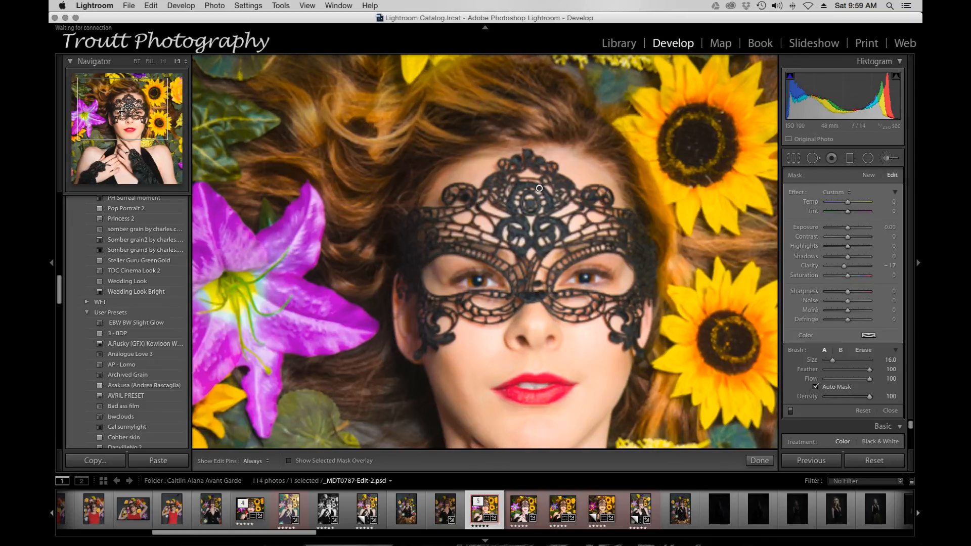
left_click(163, 63)
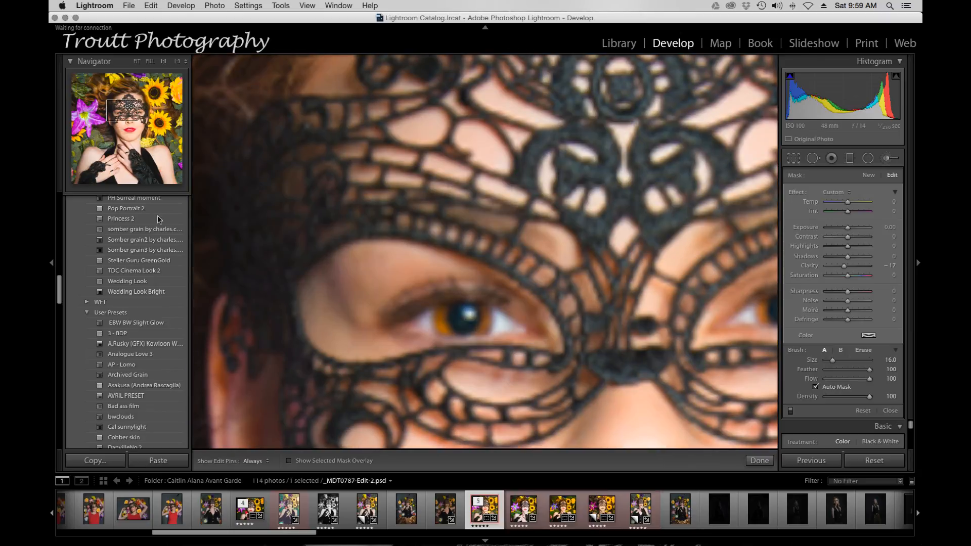
key("alt")
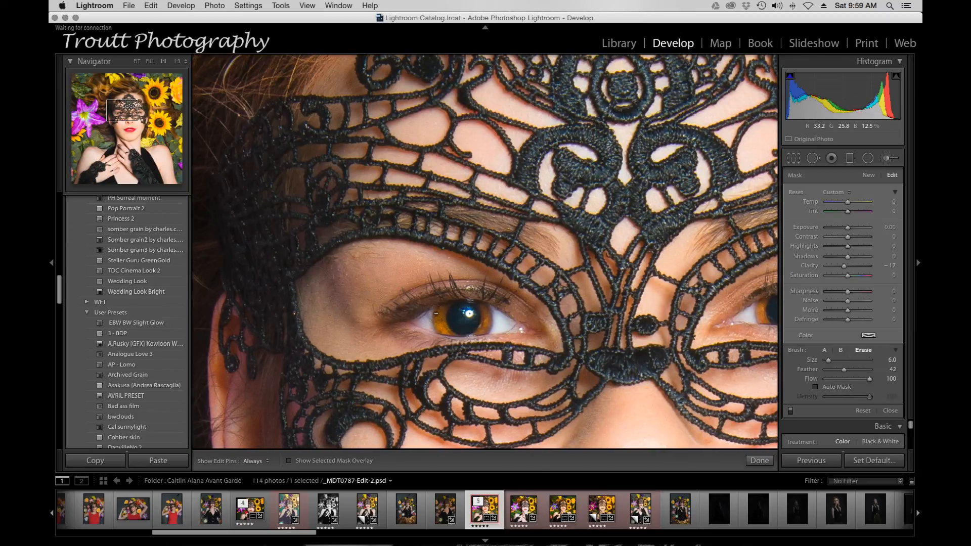
key("h")
key("bracketright")
left_click_drag(405, 298, 406, 298)
left_click(135, 114)
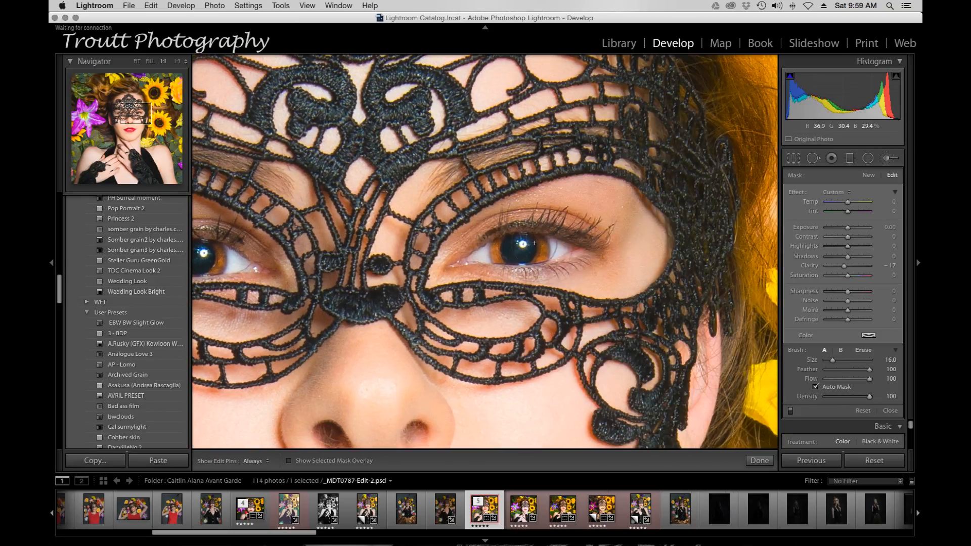
key("alt")
left_click_drag(536, 244, 537, 245)
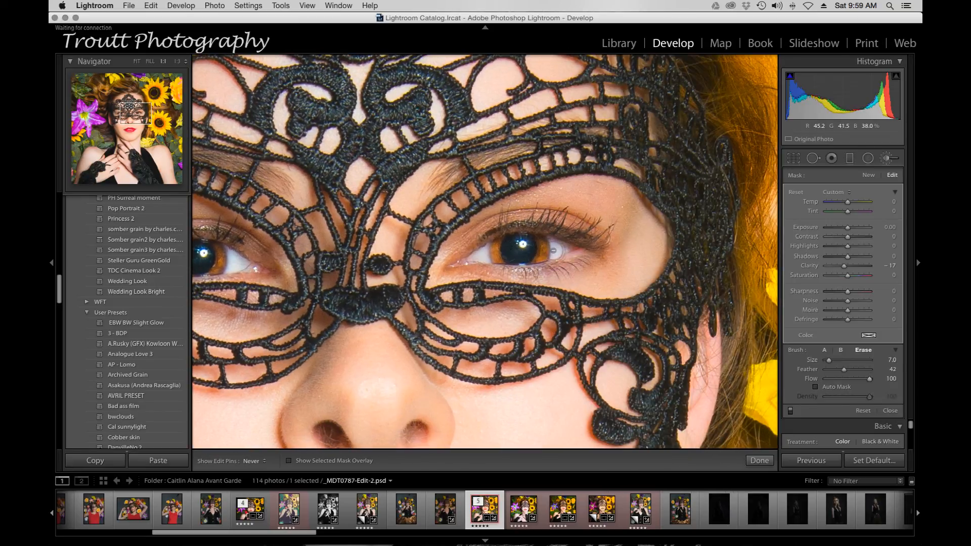
key("z")
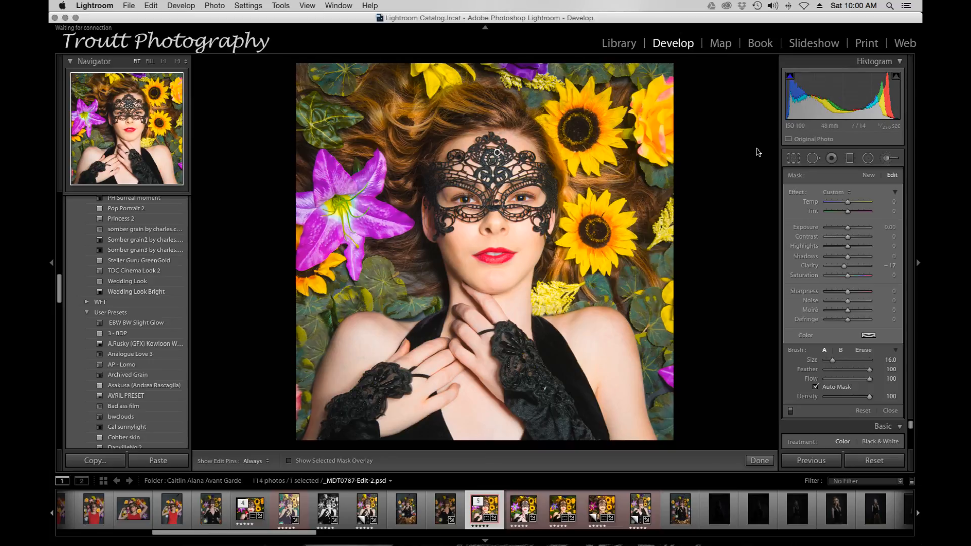
left_click(886, 160)
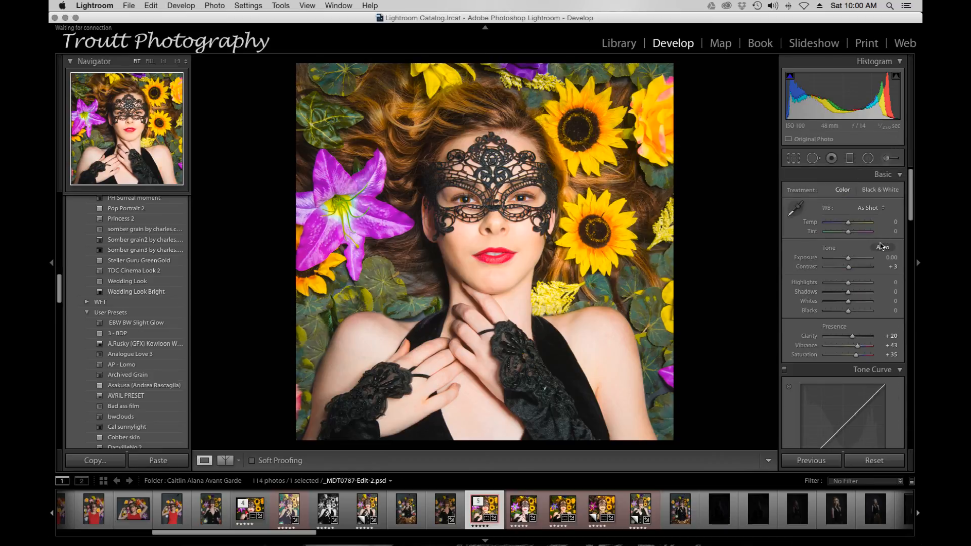
- Examine the portrait's remaining develop settings from Split Toning and Detail down to Camera Calibration
left_click(352, 341)
scroll(842, 298, "down", 15)
scroll(842, 297, "down", 15)
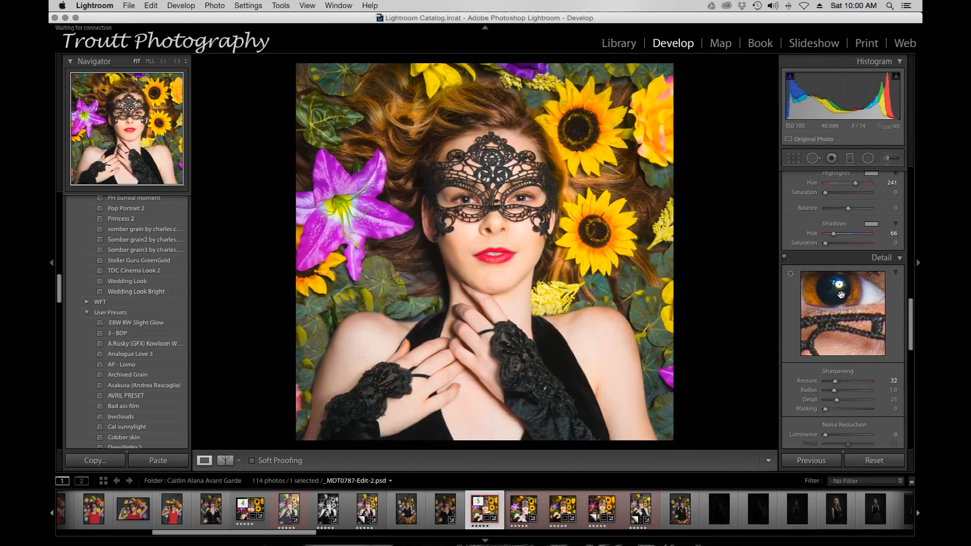
scroll(838, 298, "down", 6)
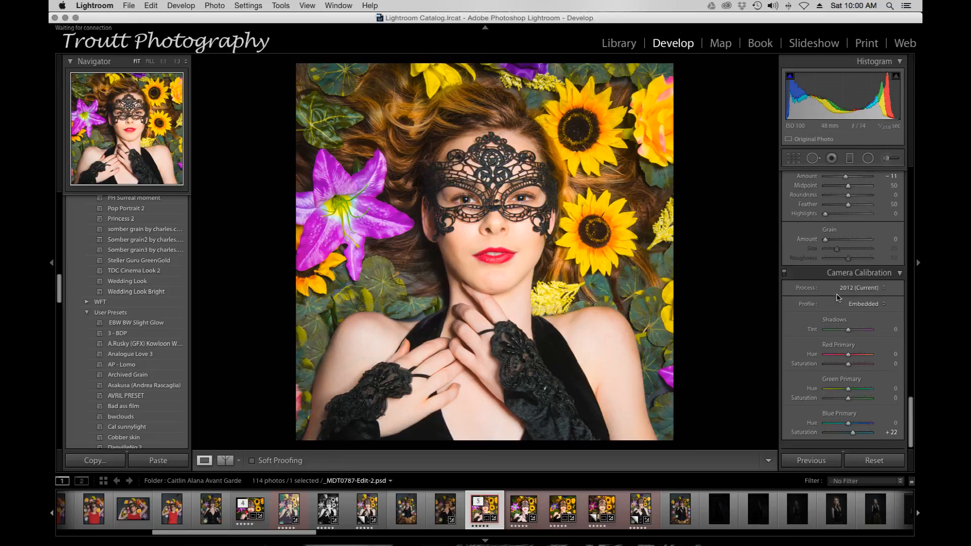
scroll(838, 299, "down", 3)
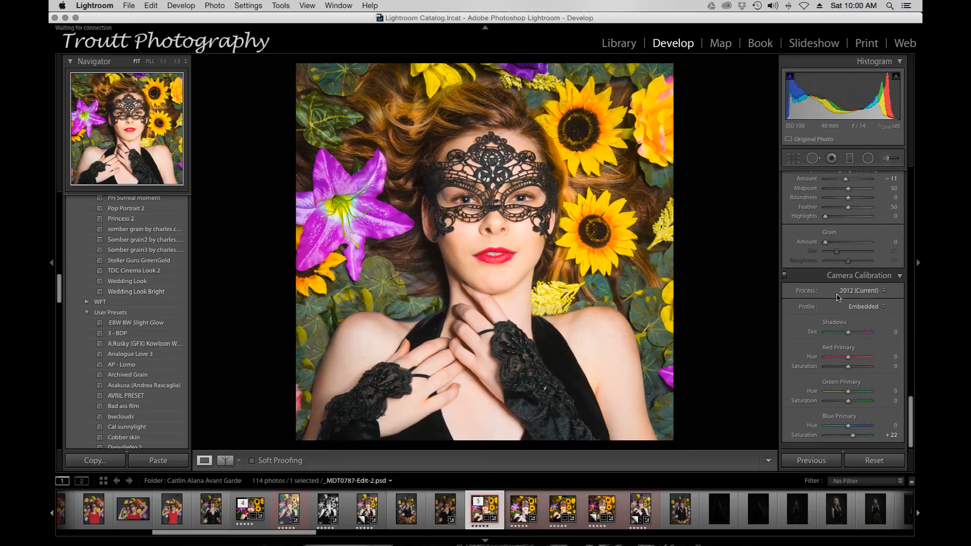